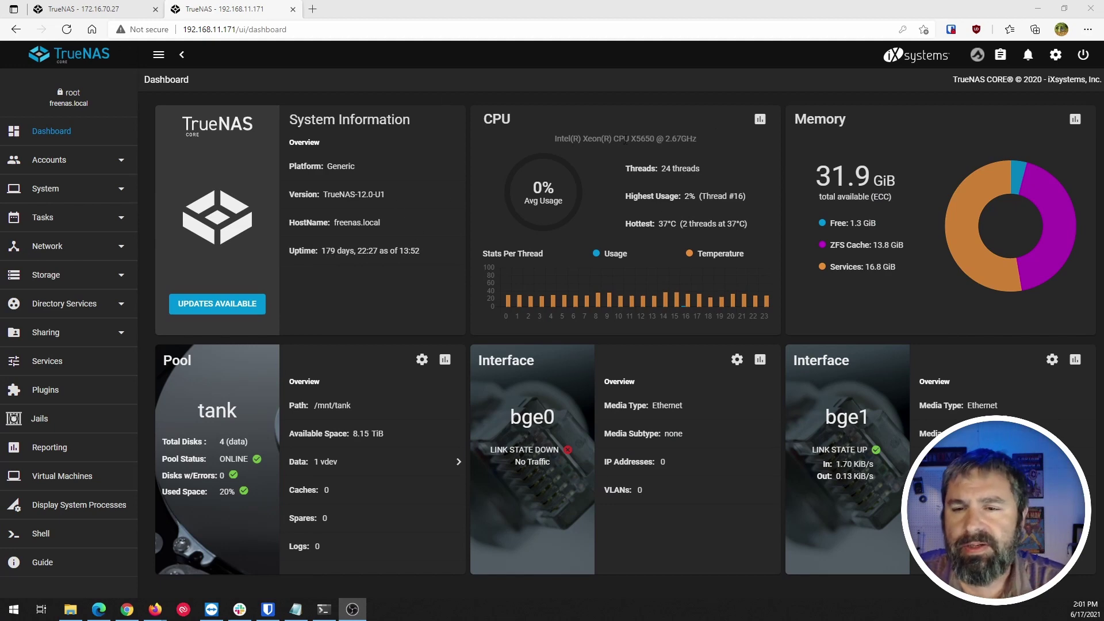
Compare the 172.16.70.27 dashboard, noting its AMD E-350 processor, with the 192.168.11.171 dashboard.
{"action": "left_click", "coordinate": [115, 10]}
{"action": "left_click_drag", "start_coordinate": [588, 139], "coordinate": [631, 154]}
{"action": "left_click", "coordinate": [654, 155]}
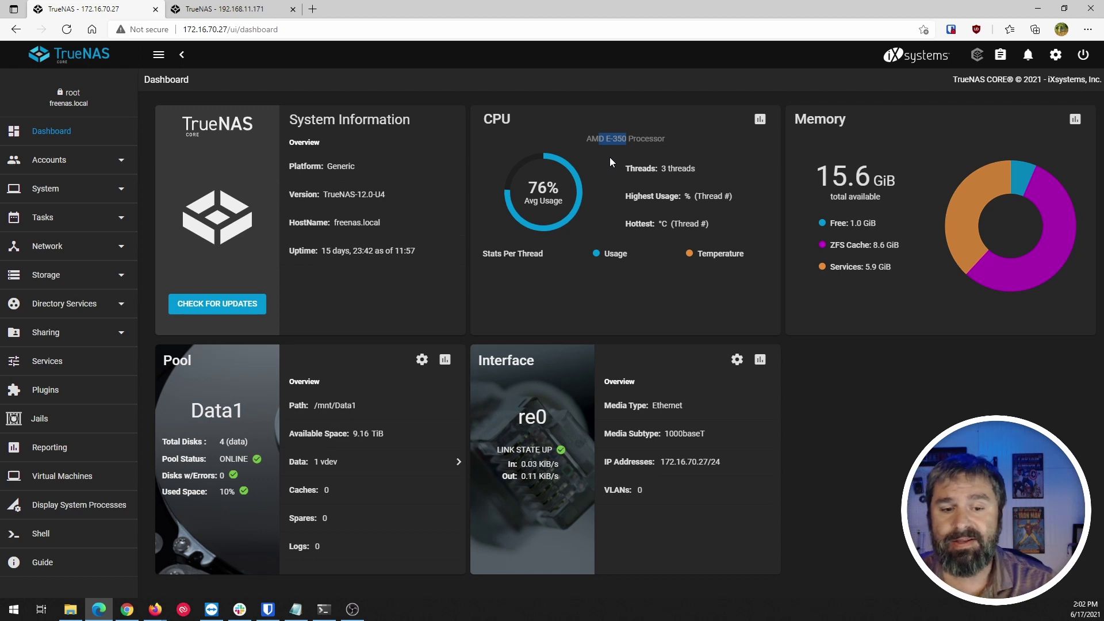
{"action": "left_click", "coordinate": [230, 9]}
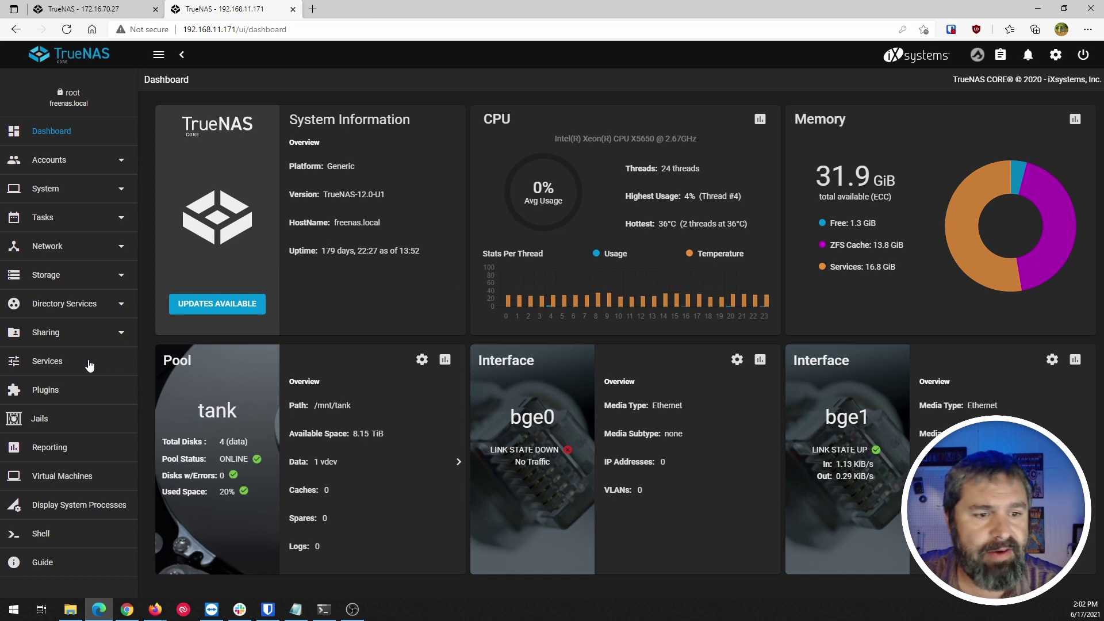
Review the stopped nextjail plugin's details, then recheck both servers' dashboards.
{"action": "left_click", "coordinate": [46, 391]}
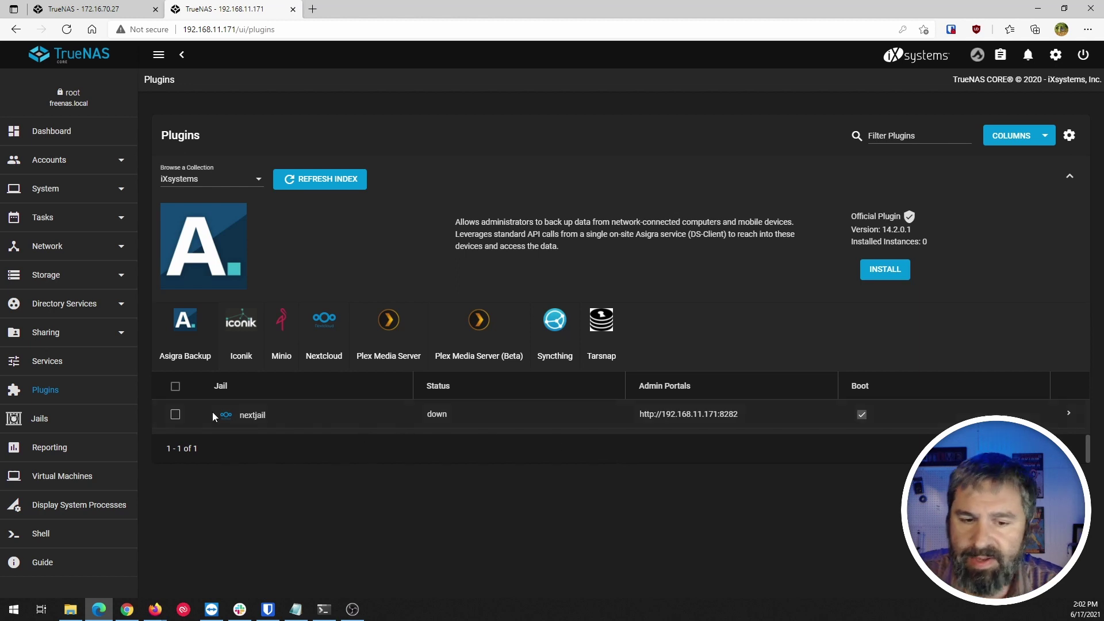
{"action": "left_click", "coordinate": [1068, 414]}
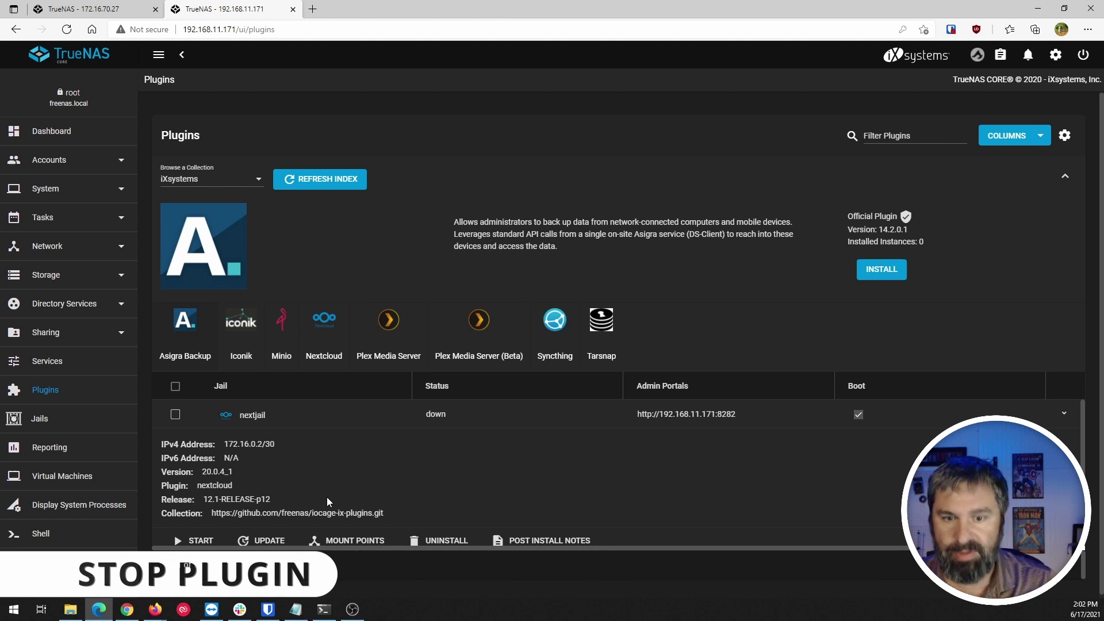
{"action": "left_click", "coordinate": [55, 128]}
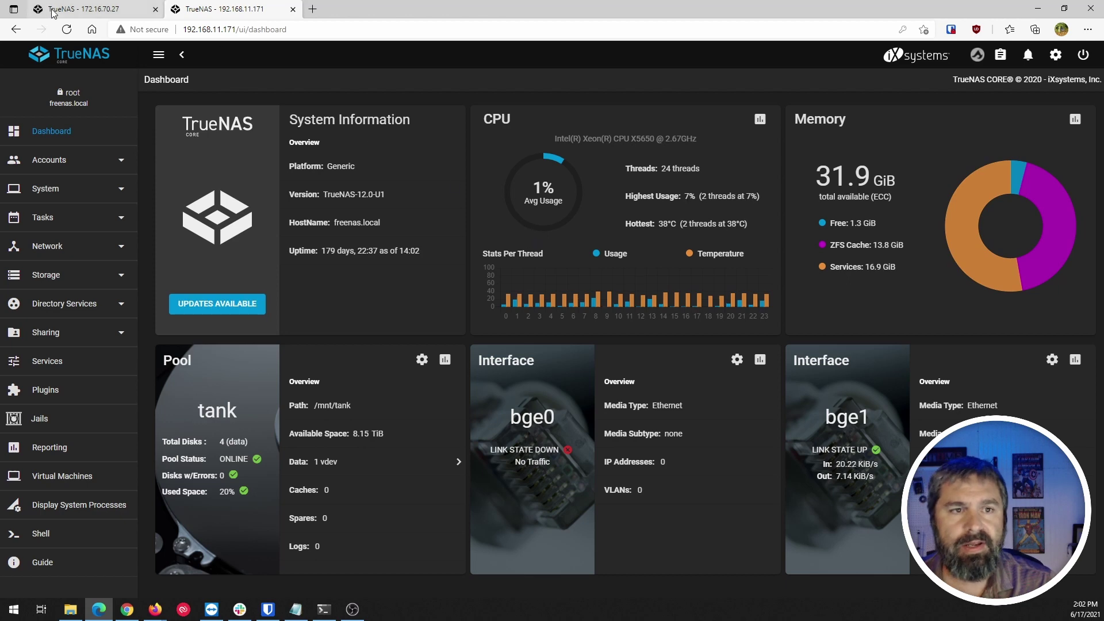
{"action": "left_click", "coordinate": [86, 9]}
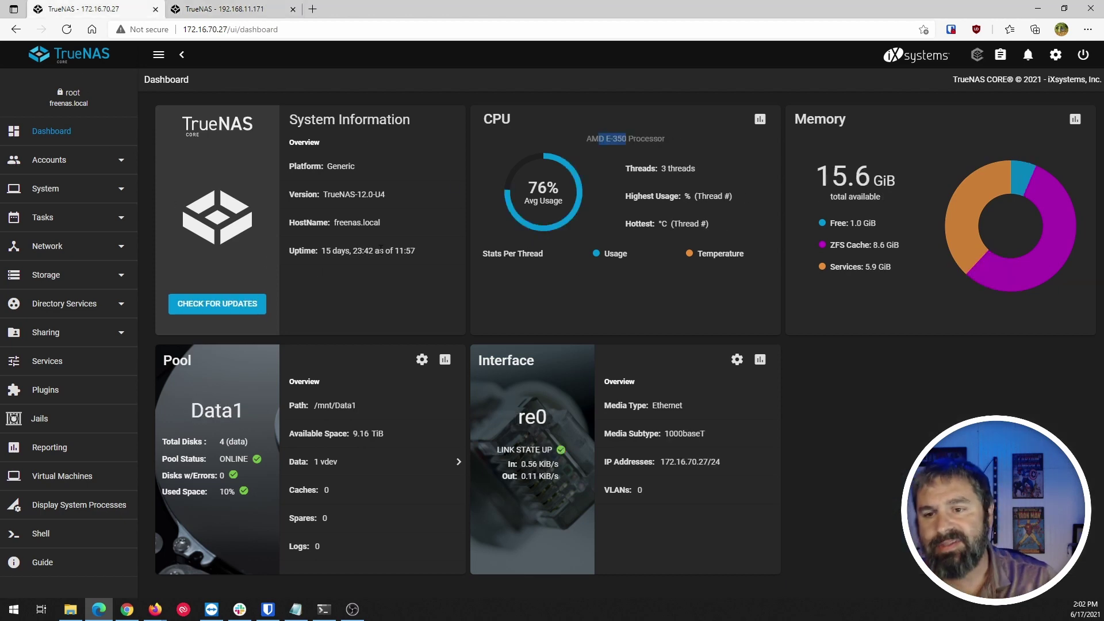
{"action": "left_click", "coordinate": [247, 10]}
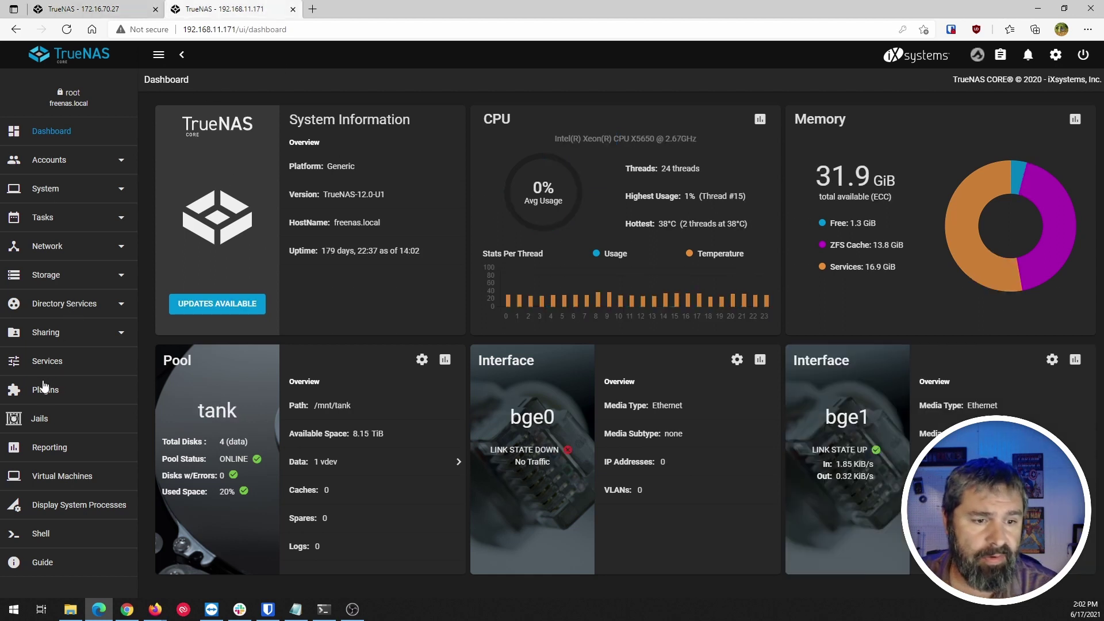
Expand nextjail on the Plugins page and highlight its release 12.1-RELEASE-p12.
{"action": "left_click", "coordinate": [39, 423]}
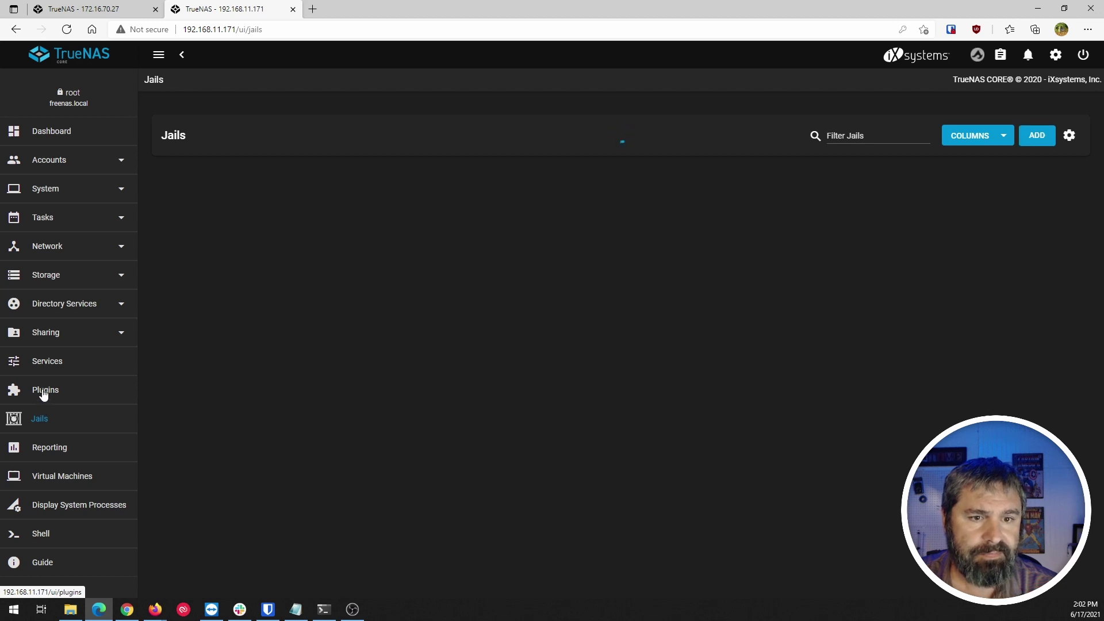
{"action": "left_click", "coordinate": [43, 393]}
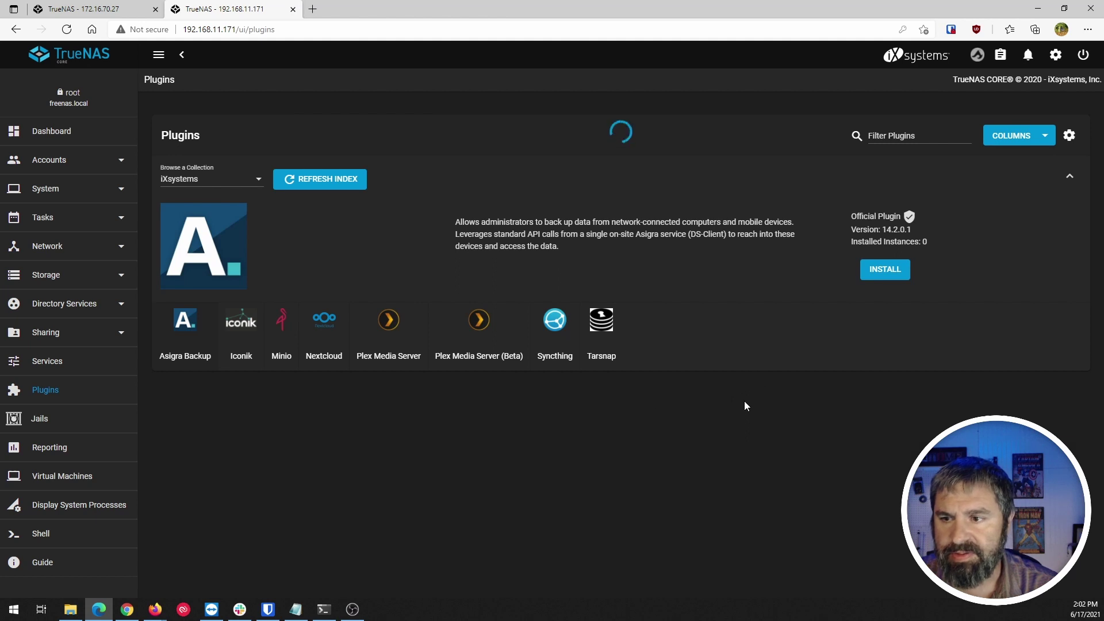
{"action": "left_click", "coordinate": [1069, 415]}
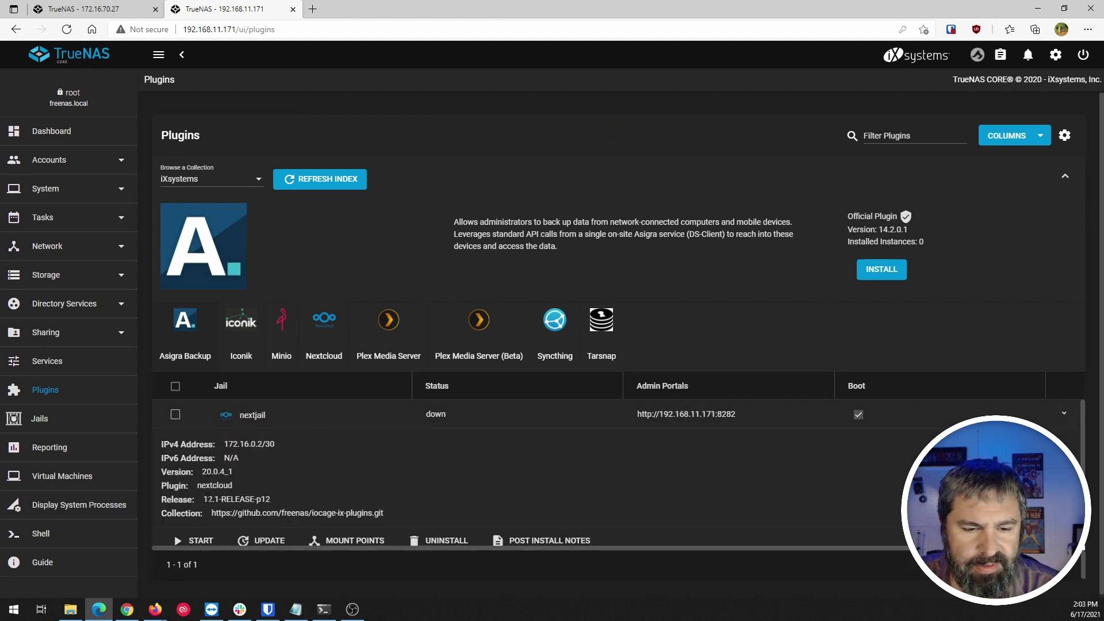
{"action": "left_click_drag", "start_coordinate": [203, 499], "coordinate": [280, 503]}
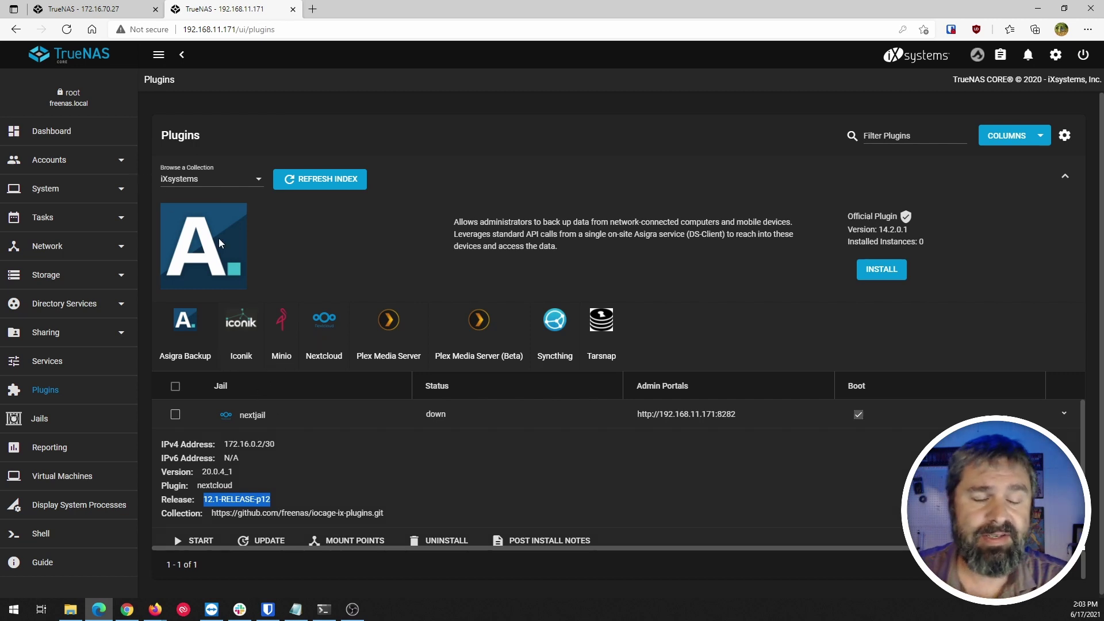
Expand nextjail's row on the Jails page, showing it down with IPv4 172.16.0.2/30.
{"action": "scroll", "coordinate": [244, 425], "scroll_direction": "down", "scroll_amount": 1}
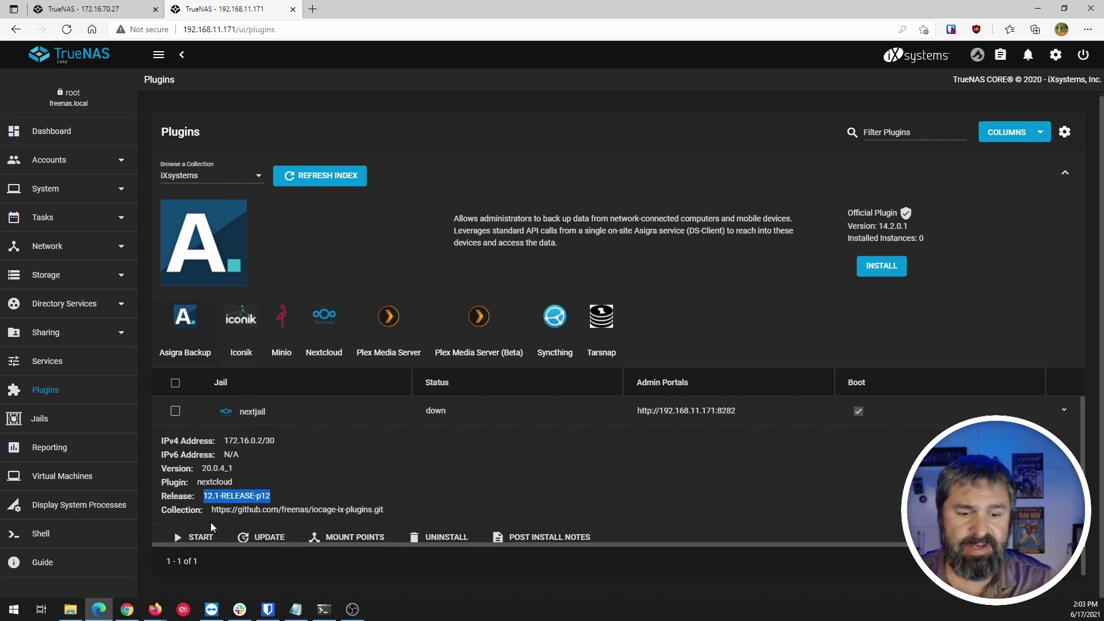
{"action": "scroll", "coordinate": [279, 504], "scroll_direction": "down", "scroll_amount": 1}
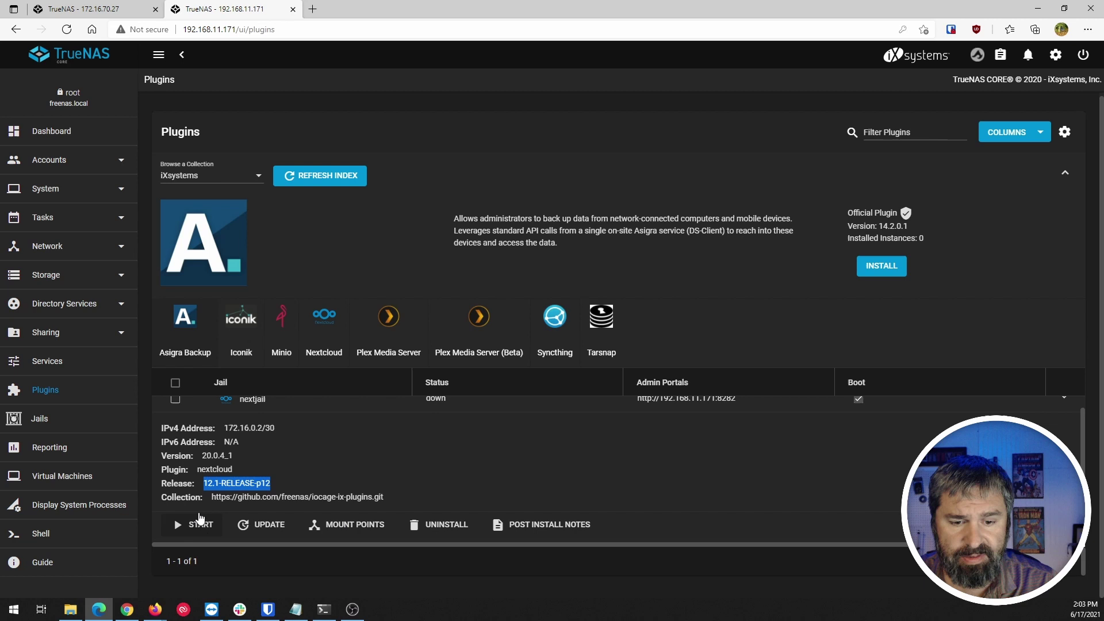
{"action": "left_click", "coordinate": [39, 418]}
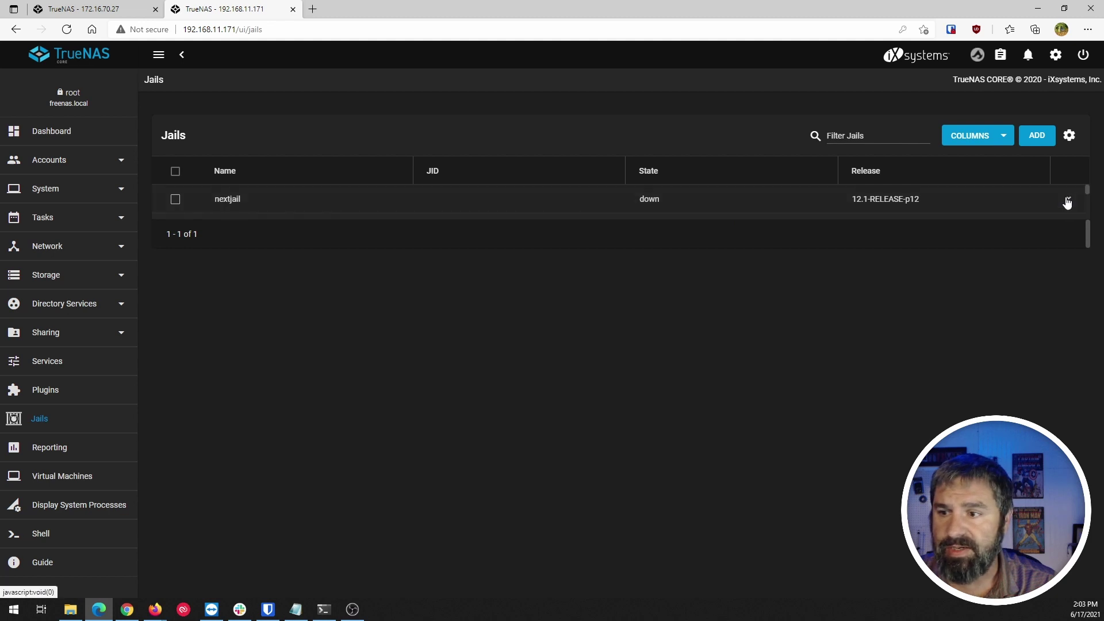
{"action": "left_click", "coordinate": [1068, 199]}
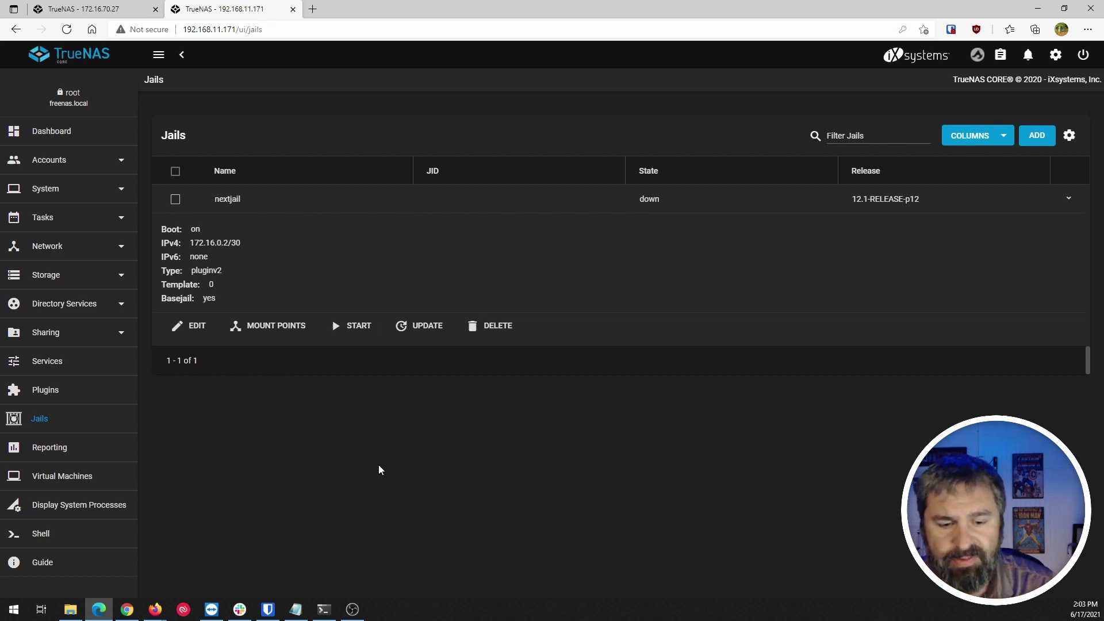
Bring the root SSH session at /mnt/tank/iocage in front and nudge its window left.
{"action": "left_click", "coordinate": [323, 609]}
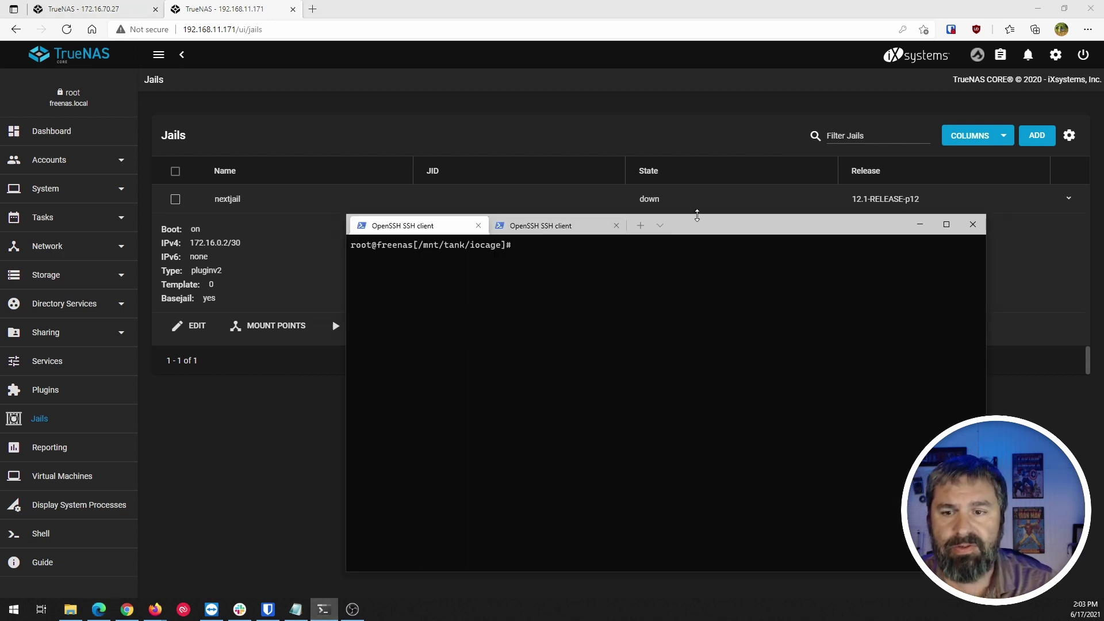
{"action": "left_click_drag", "start_coordinate": [709, 230], "coordinate": [664, 222]}
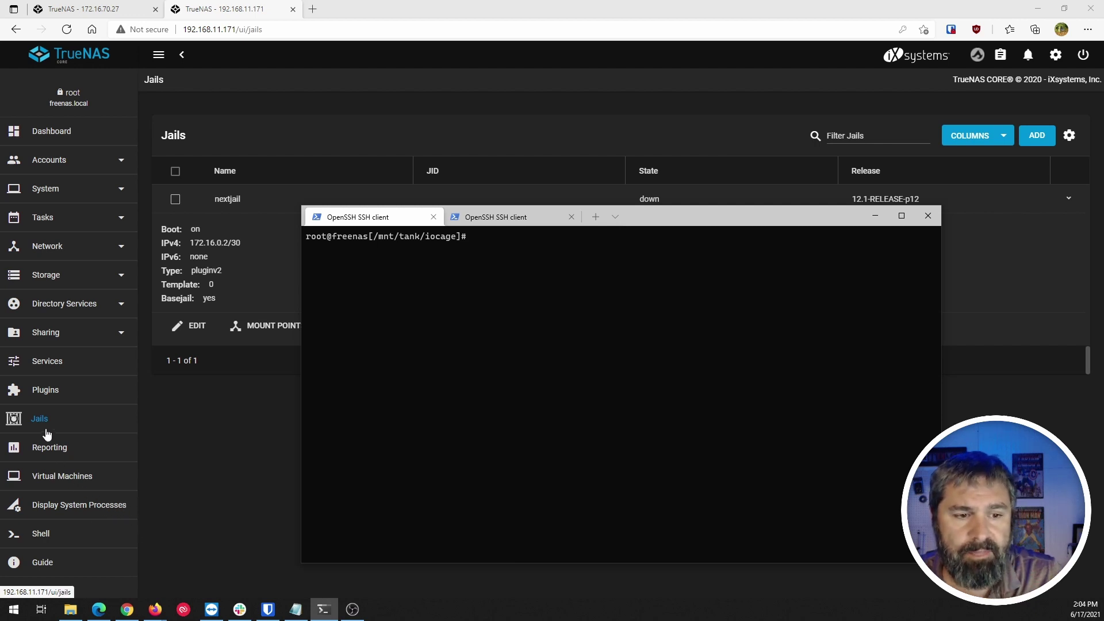
{"action": "left_click", "coordinate": [48, 368]}
{"action": "left_click", "coordinate": [48, 368]}
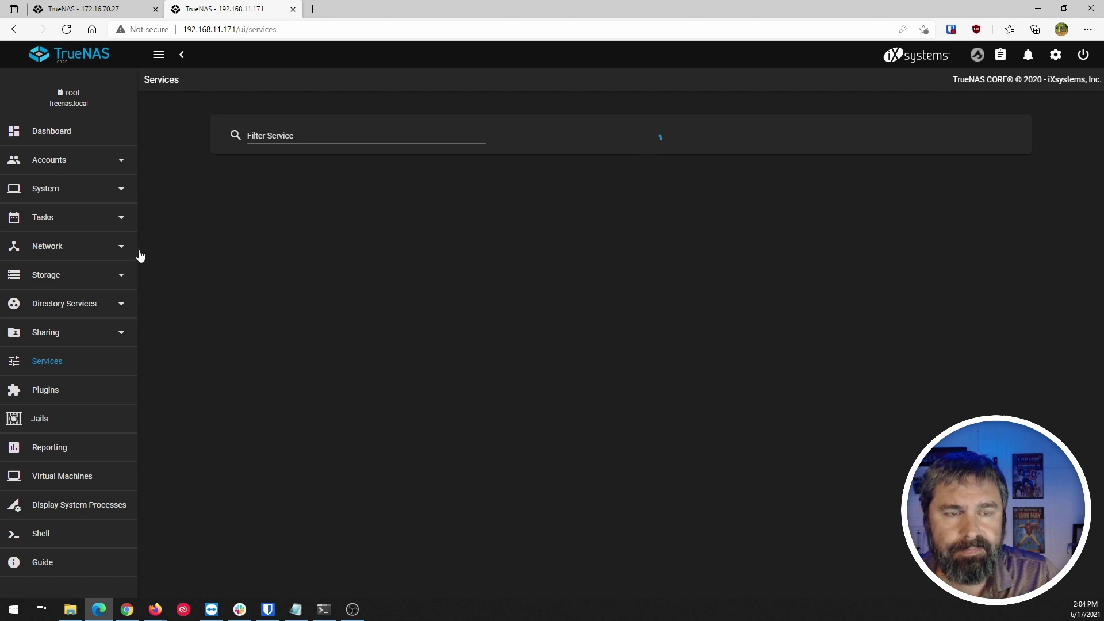
{"action": "scroll", "coordinate": [291, 357], "scroll_direction": "down", "scroll_amount": 2}
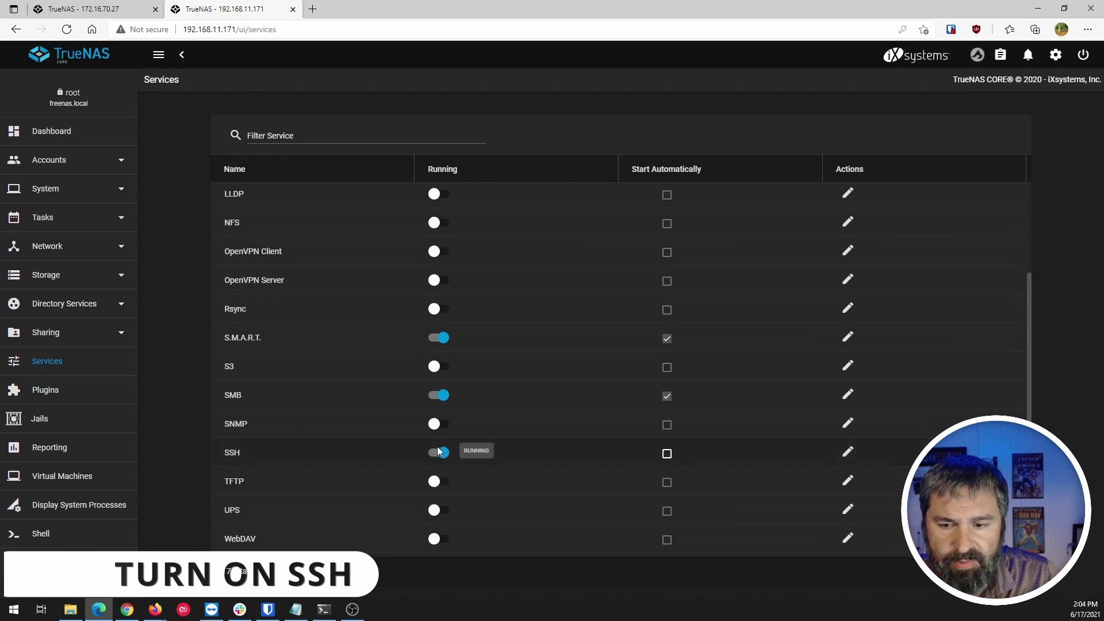
{"action": "left_click", "coordinate": [848, 454]}
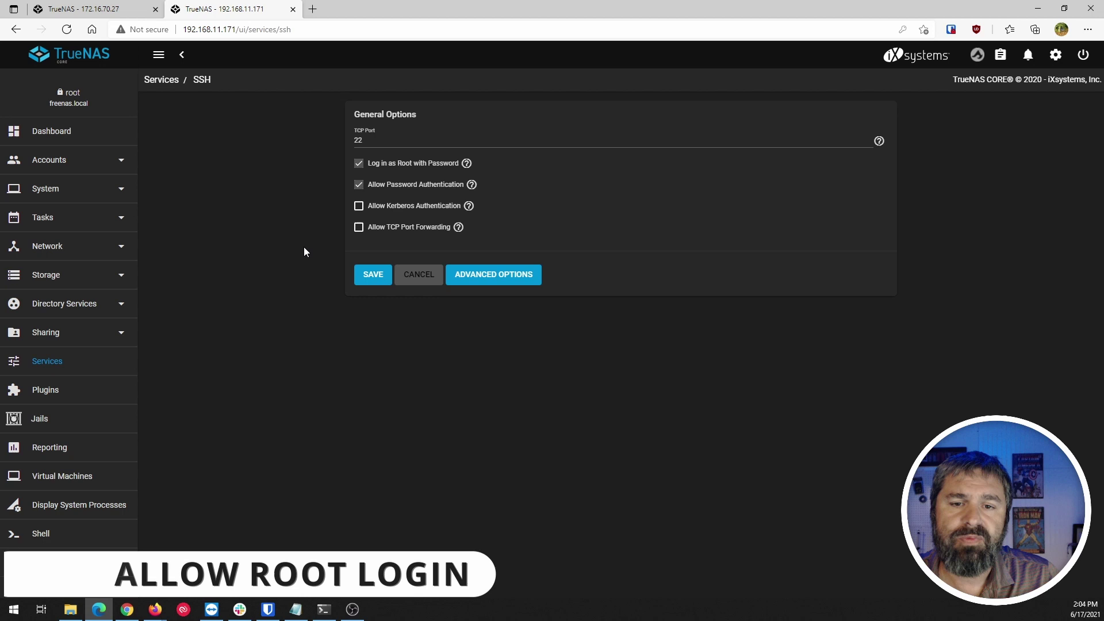
{"action": "left_click", "coordinate": [411, 279]}
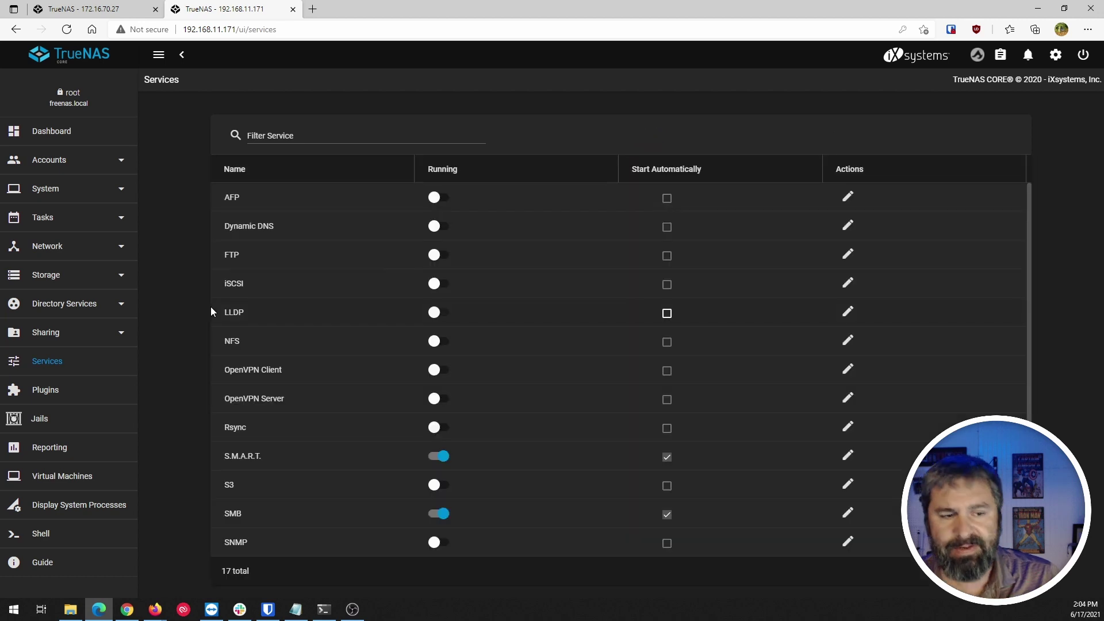
{"action": "left_click", "coordinate": [43, 396]}
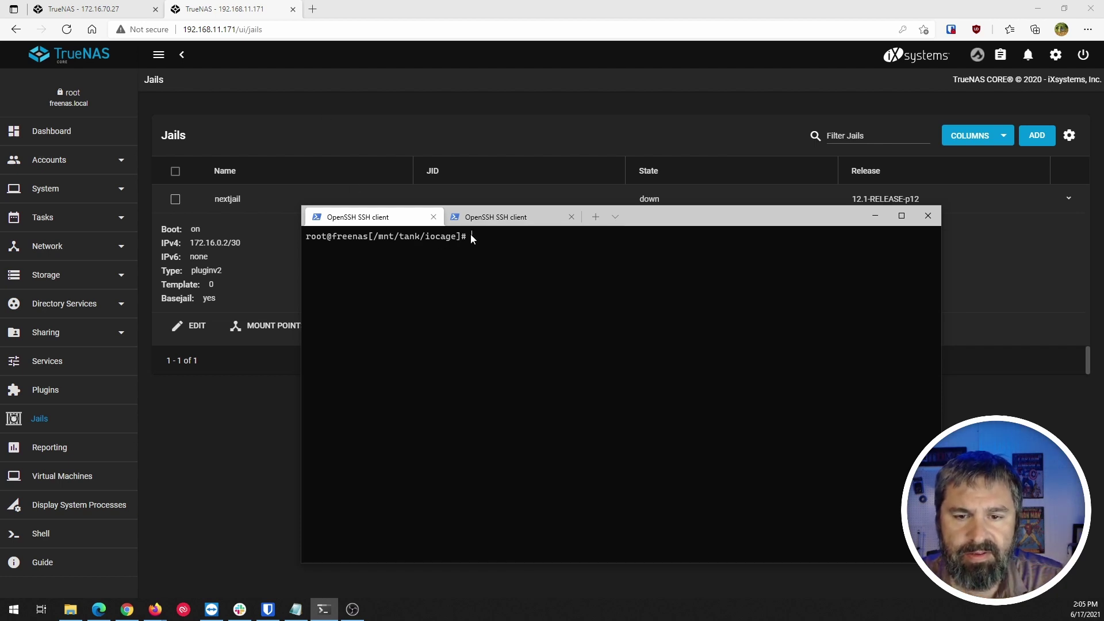
Confirm iocage sits under the tank pool and tank is the plugins pool, leaving it unchanged.
{"action": "left_click", "coordinate": [49, 276]}
{"action": "left_click", "coordinate": [39, 304]}
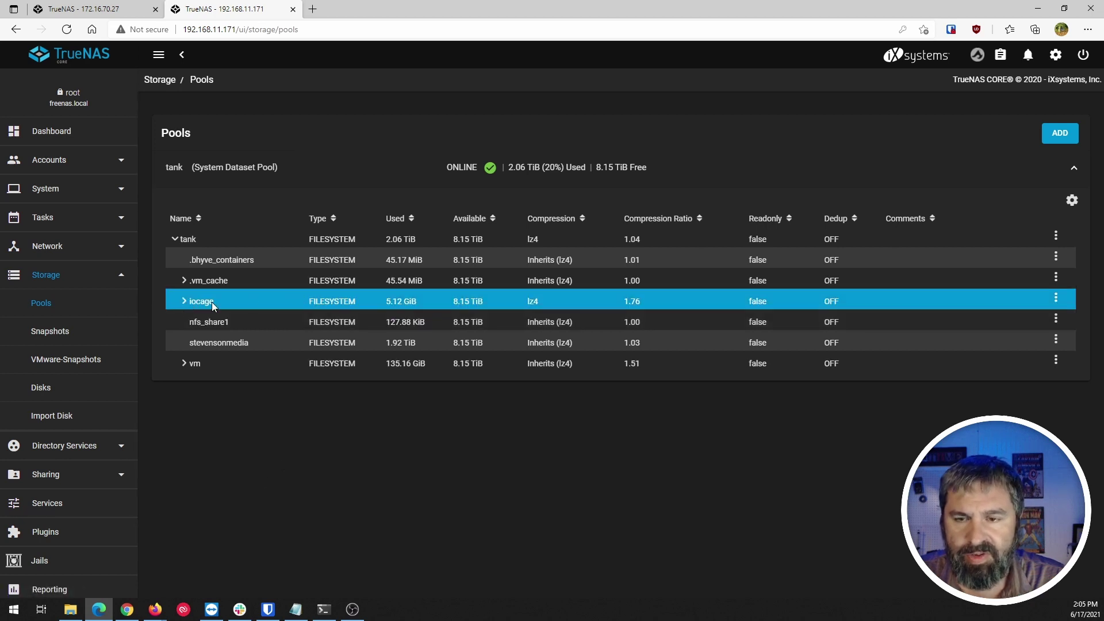
{"action": "left_click", "coordinate": [37, 533]}
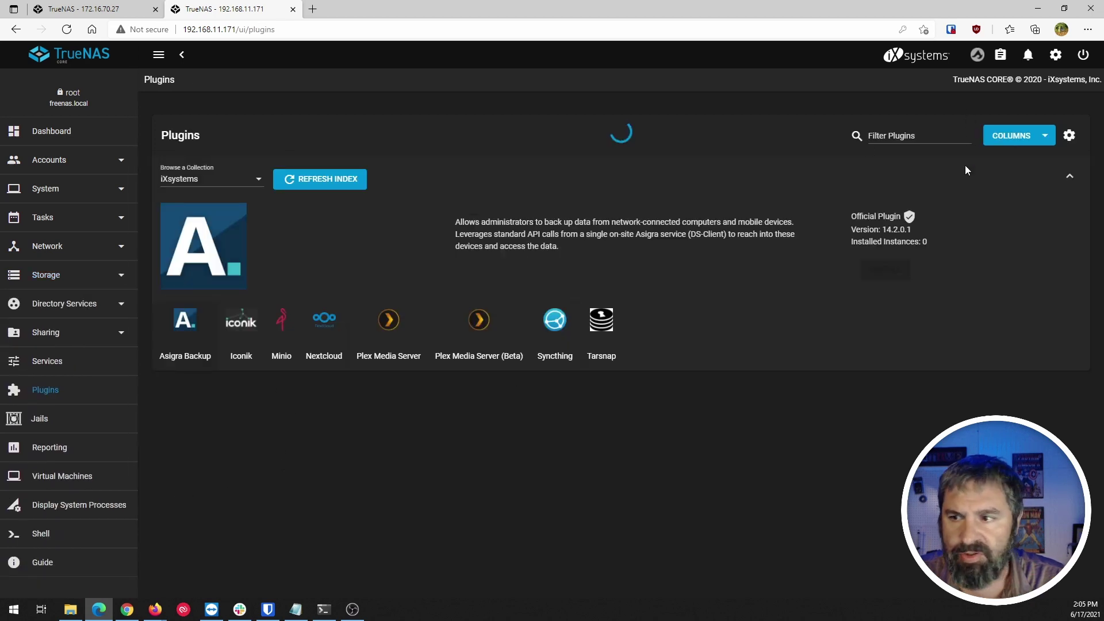
{"action": "left_click", "coordinate": [1068, 138]}
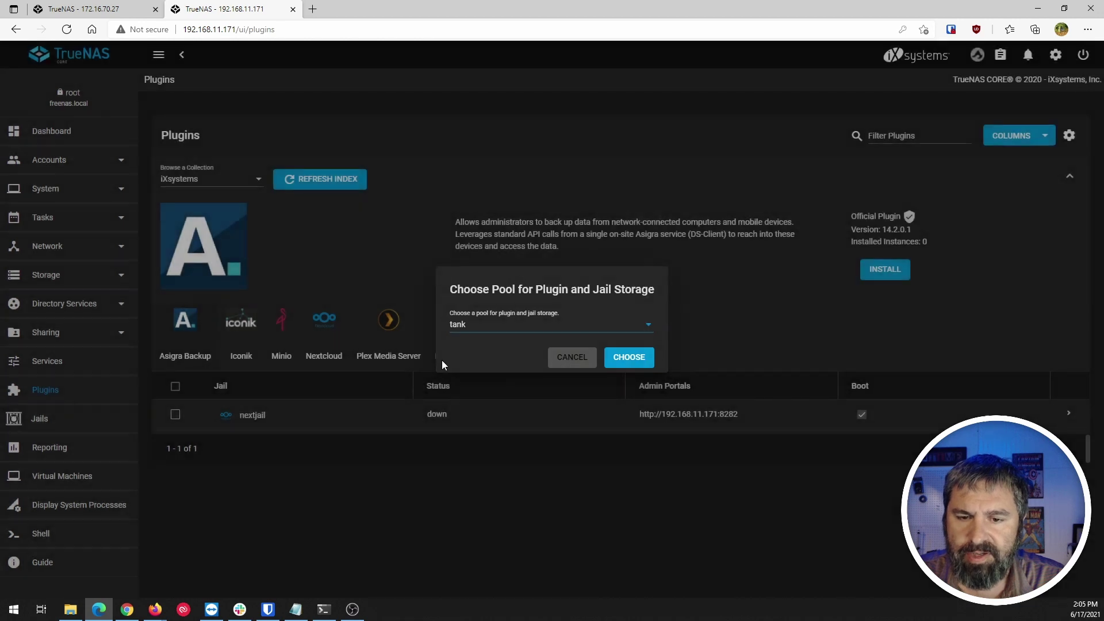
{"action": "left_click", "coordinate": [563, 364]}
Run 'iocage export nextjail' in the old server's root SSH shell.
{"action": "key", "text": "alt+Tab"}
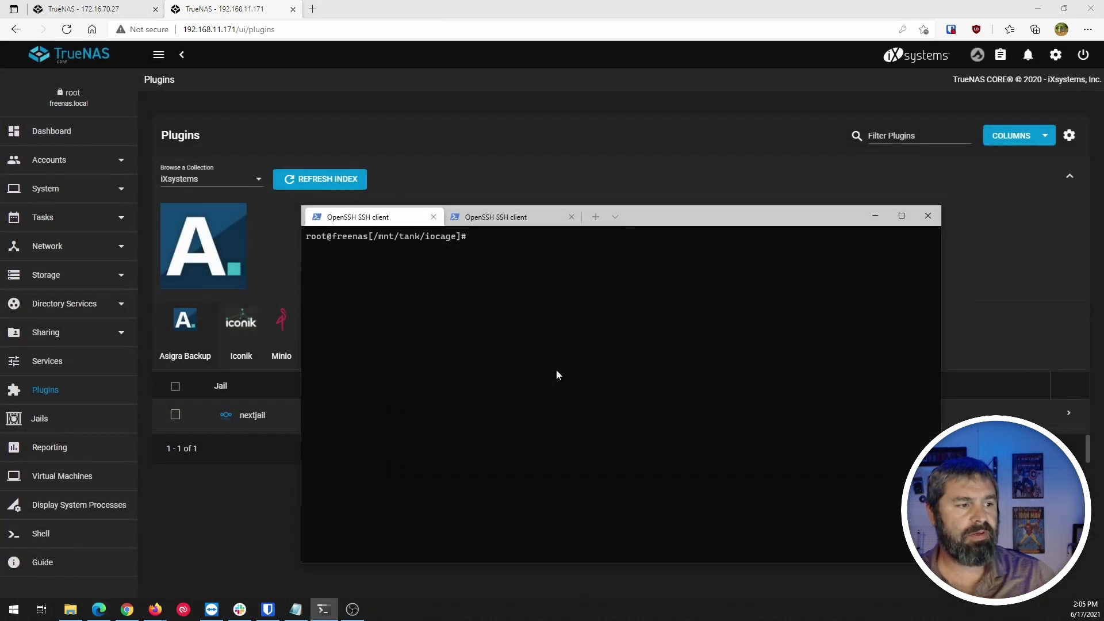
{"action": "type", "text": "iocae"}
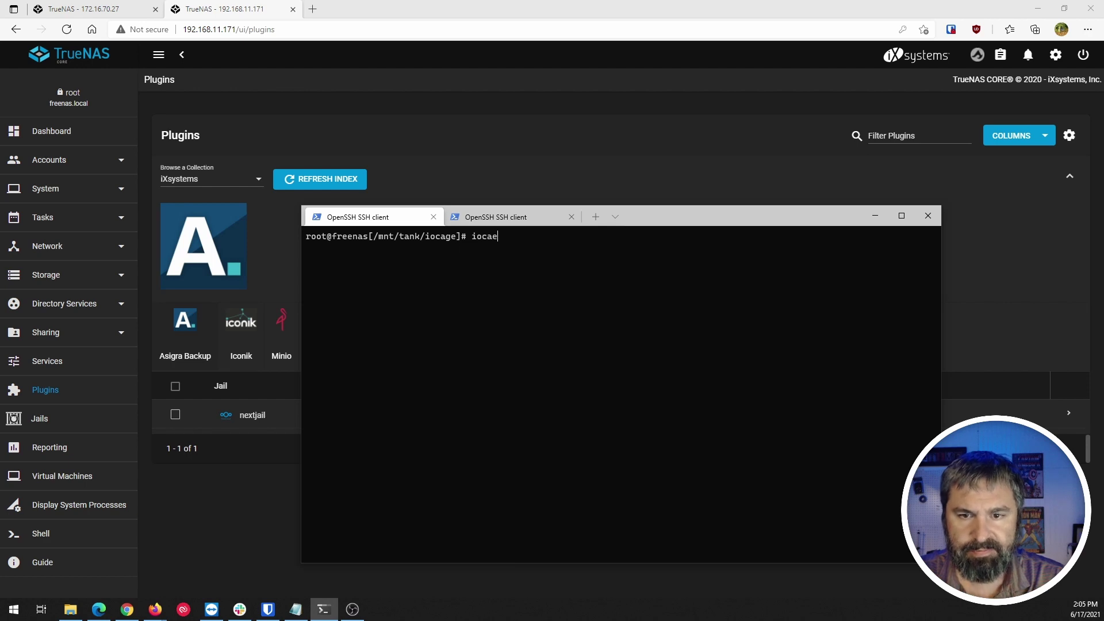
{"action": "key", "text": "BackSpace"}
{"action": "type", "text": "ge"}
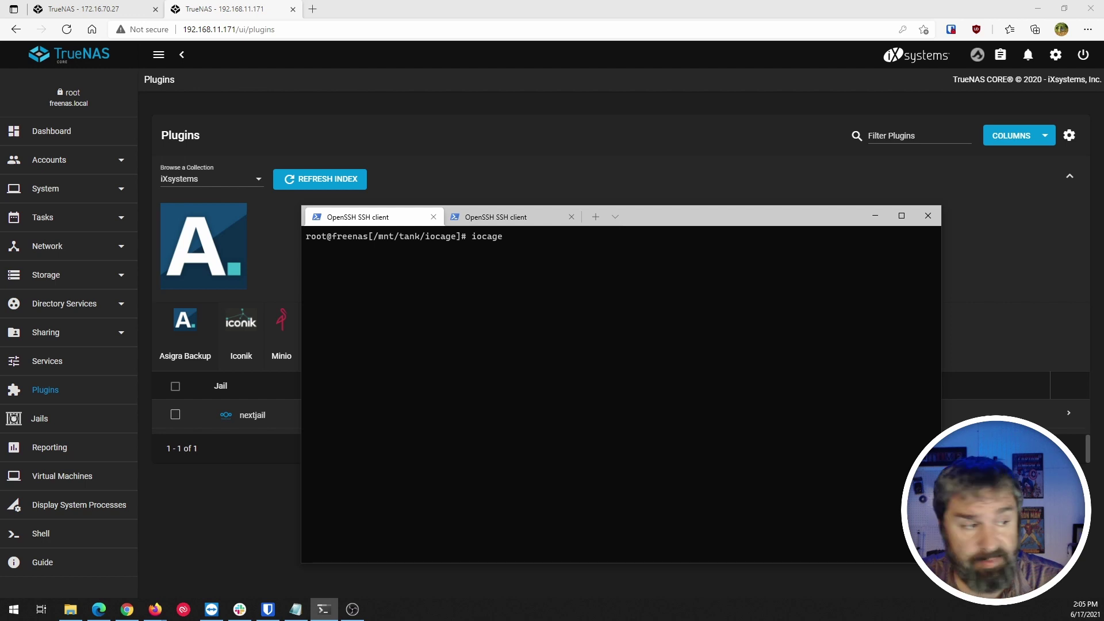
{"action": "type", "text": " export"}
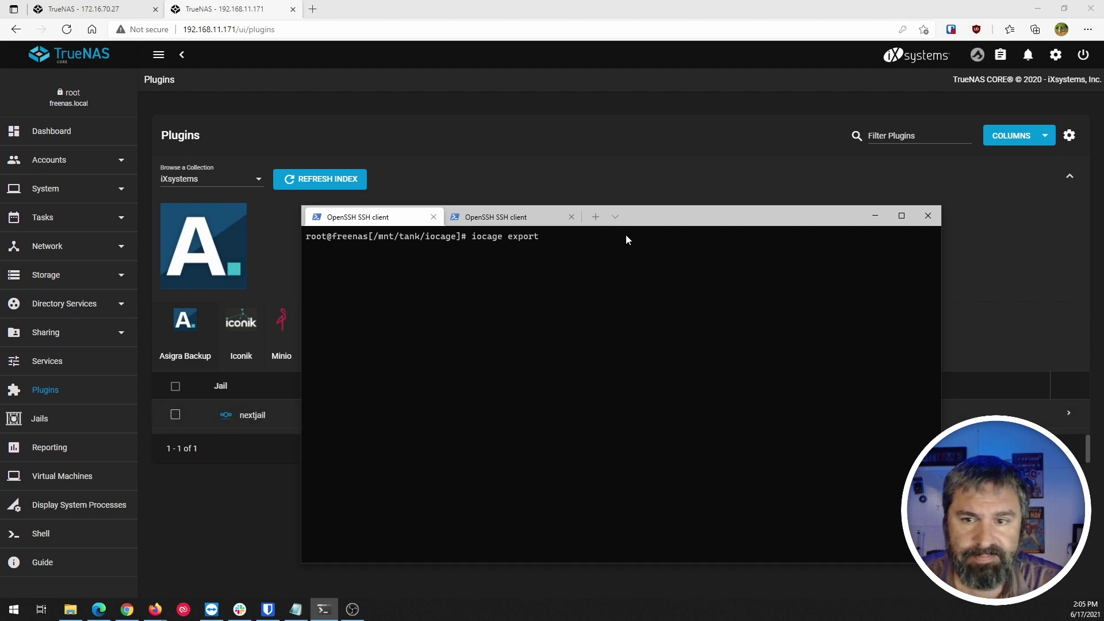
{"action": "left_click_drag", "start_coordinate": [641, 217], "coordinate": [697, 202]}
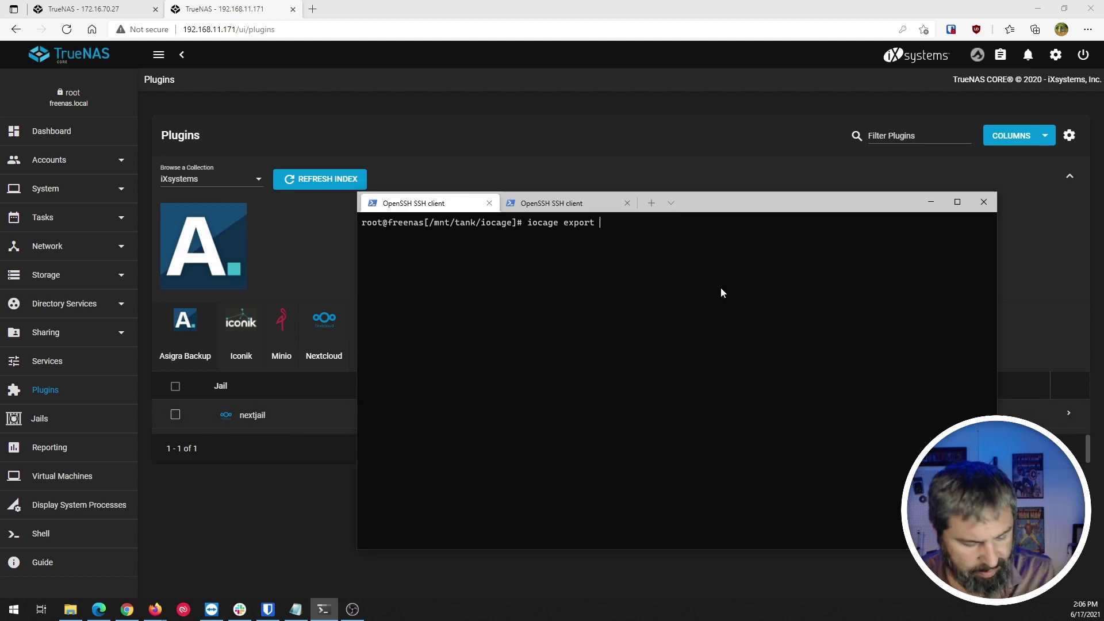
{"action": "scroll", "coordinate": [722, 292], "scroll_direction": "up", "scroll_amount": 3}
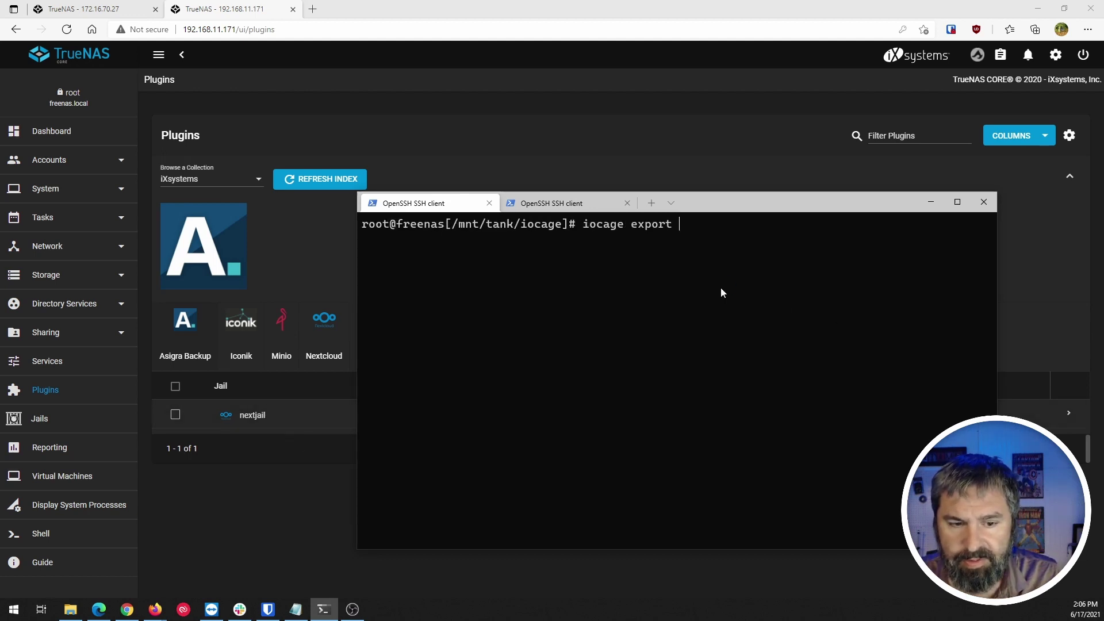
{"action": "left_click", "coordinate": [220, 522]}
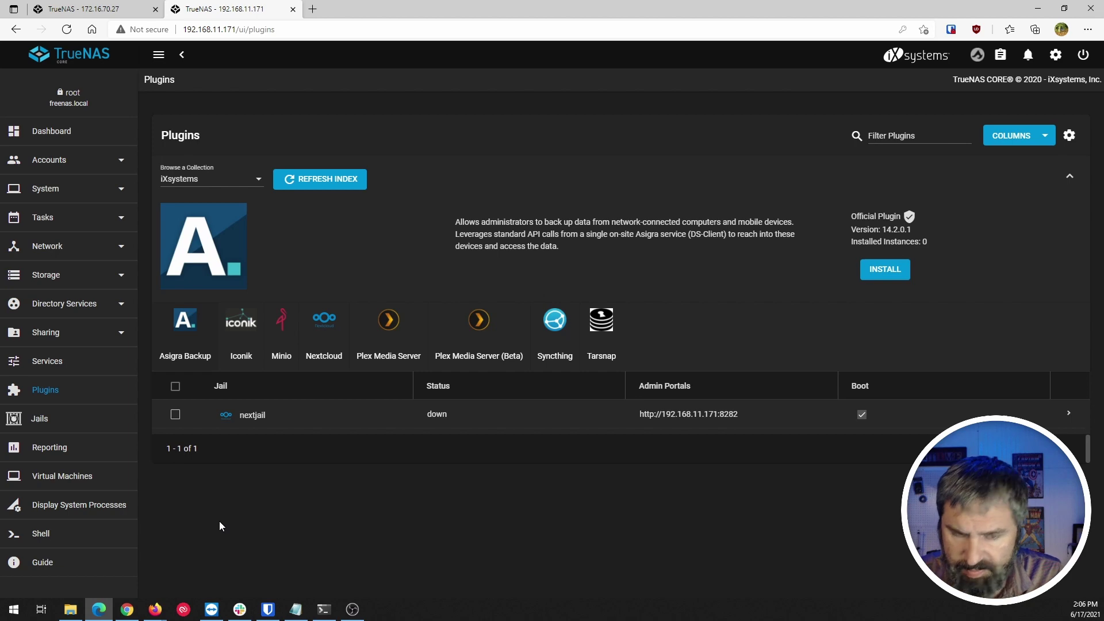
{"action": "key", "text": "ctrl+plus"}
{"action": "key", "text": "ctrl+plus"}
{"action": "key", "text": "alt+Tab"}
{"action": "type", "text": "ne"}
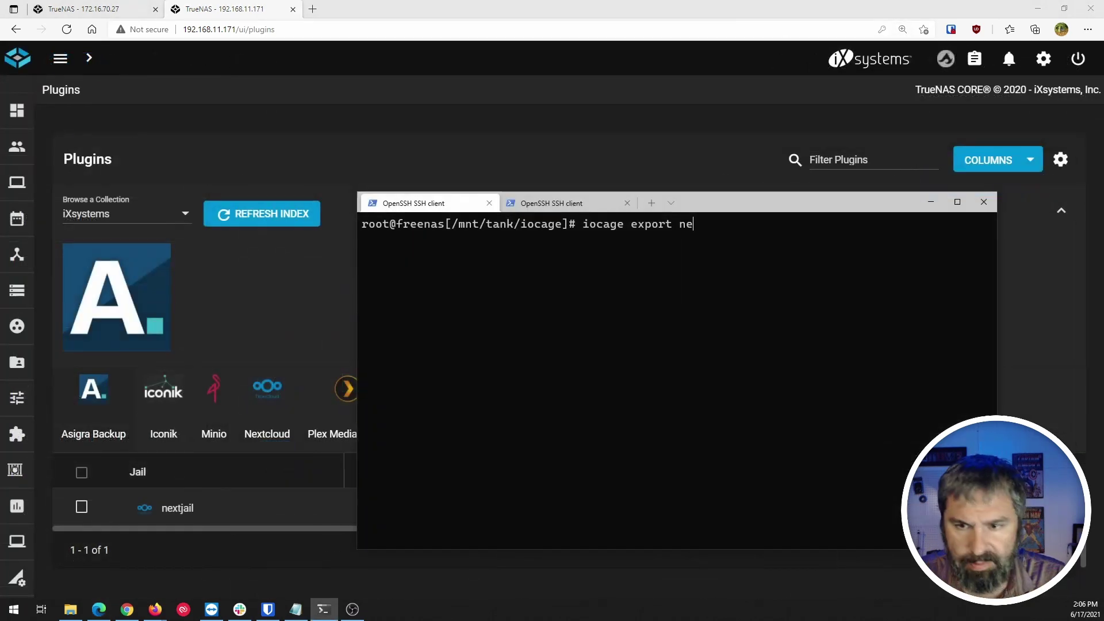
{"action": "type", "text": "xtjail"}
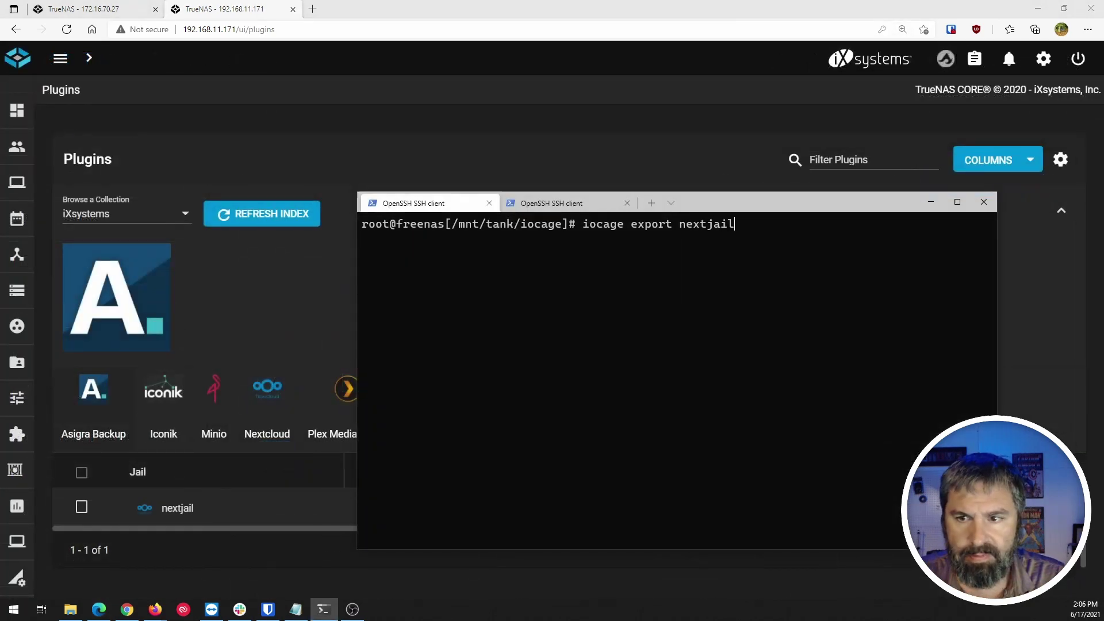
{"action": "key", "text": "Return"}
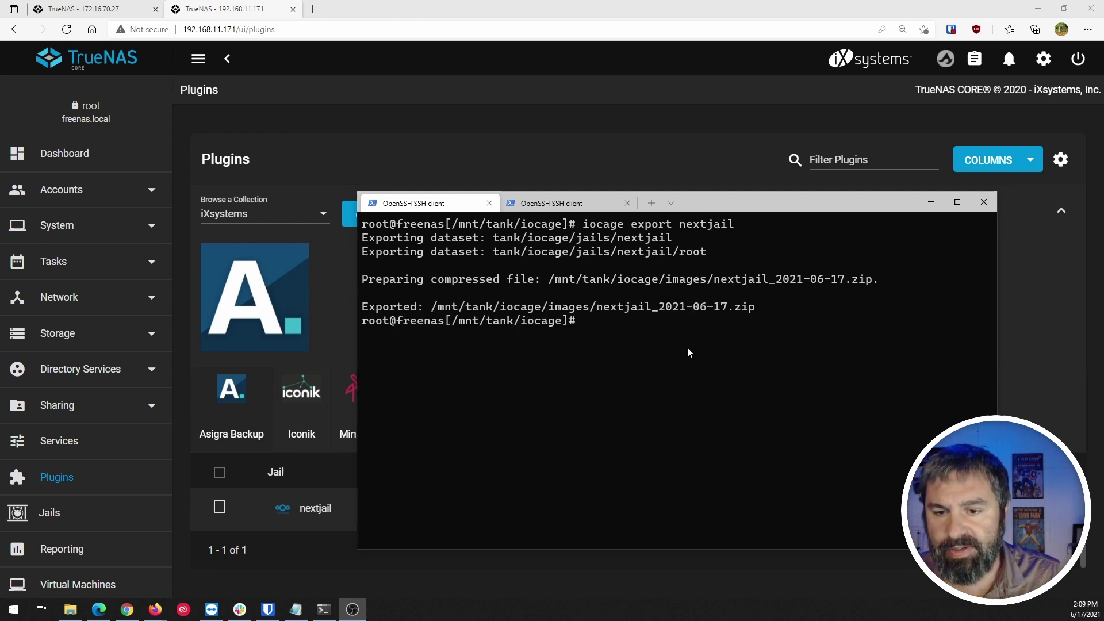
List iocage, enter images, and list nextjail_2021-06-17.zip with its .sha256 file.
{"action": "left_click", "coordinate": [688, 347]}
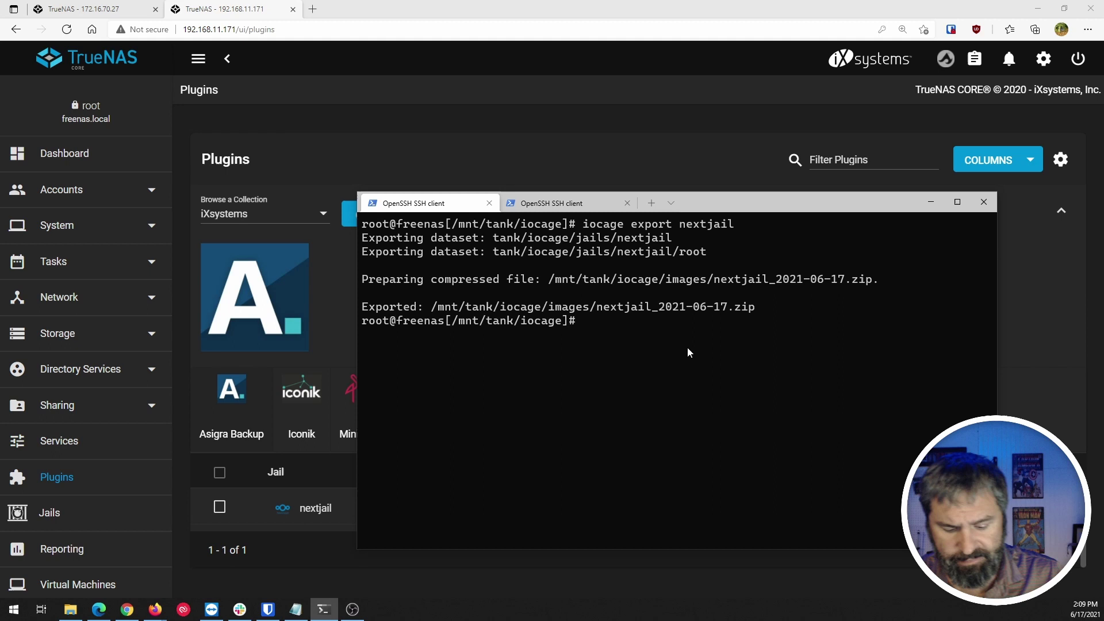
{"action": "type", "text": "ls"}
{"action": "key", "text": "Return"}
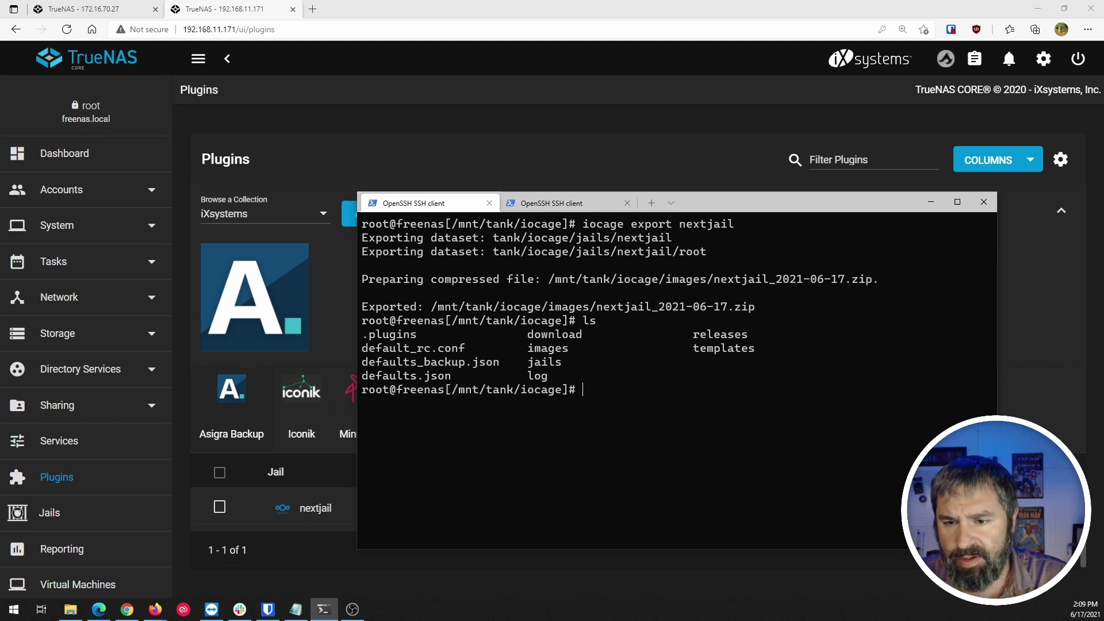
{"action": "type", "text": "cd"}
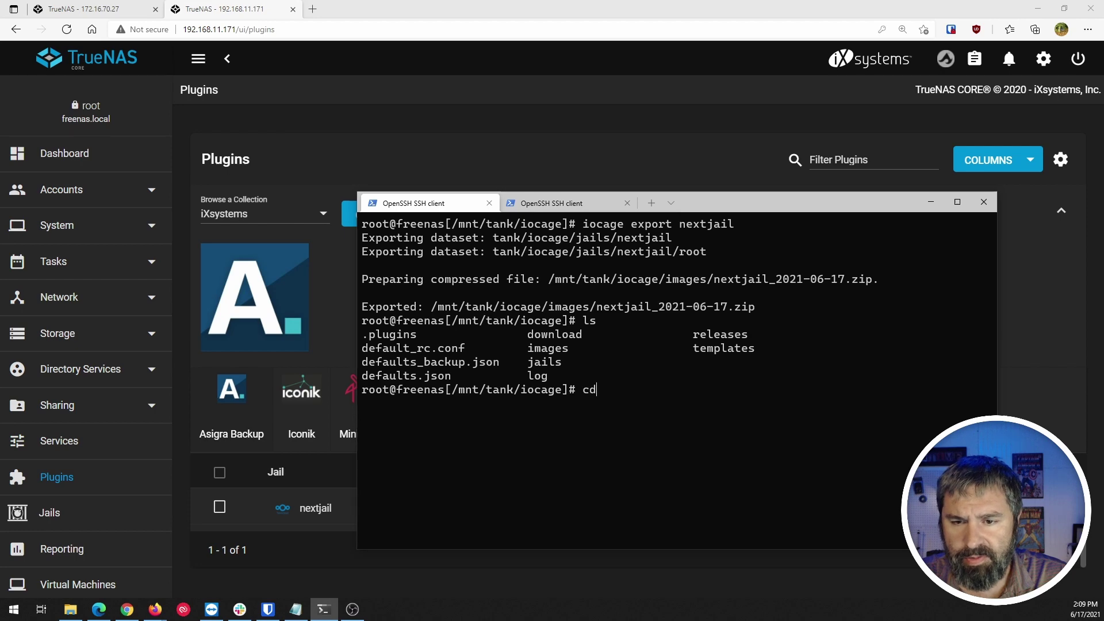
{"action": "type", "text": " images/"}
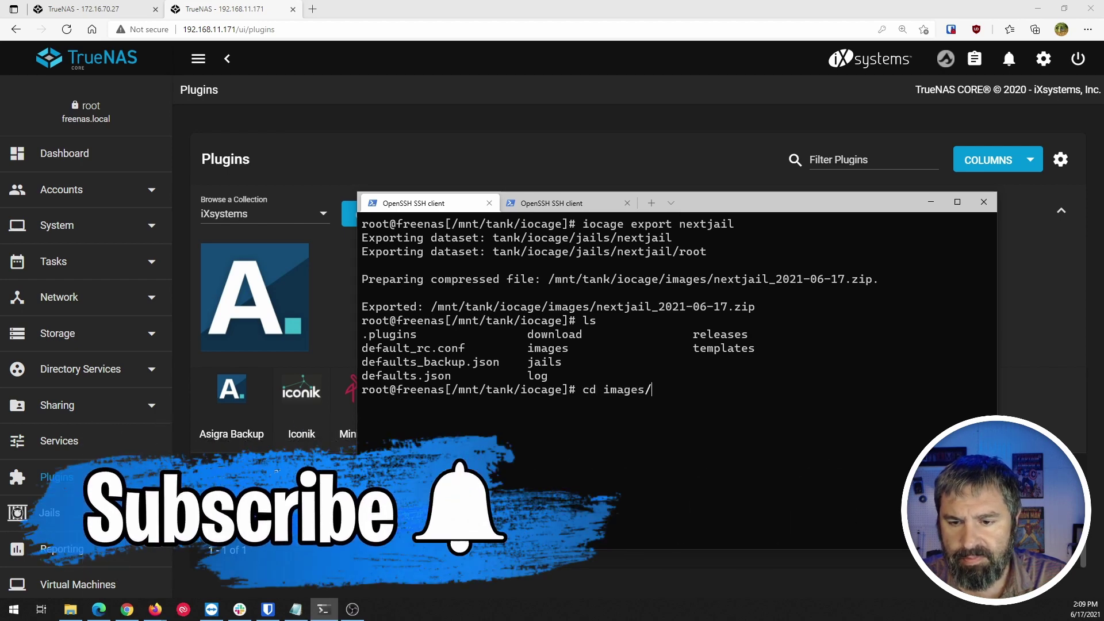
{"action": "key", "text": "Return"}
{"action": "type", "text": "ls"}
{"action": "key", "text": "Return"}
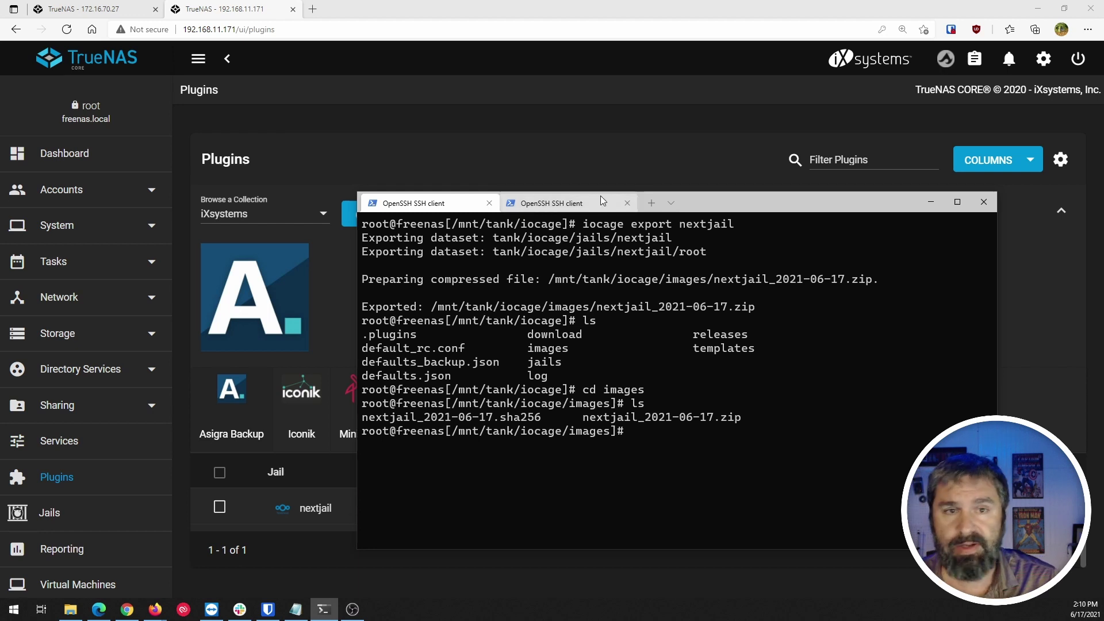
On 172.16.70.27, open Storage > Pools and expand Data1's iocage dataset to reveal images.
{"action": "left_click", "coordinate": [560, 202]}
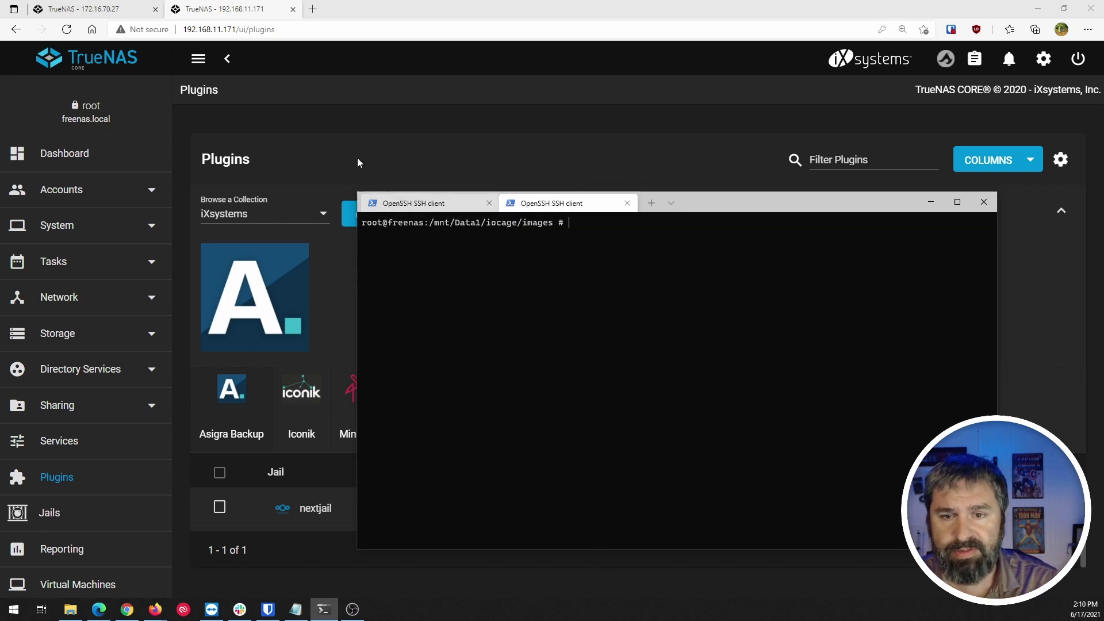
{"action": "left_click", "coordinate": [95, 9]}
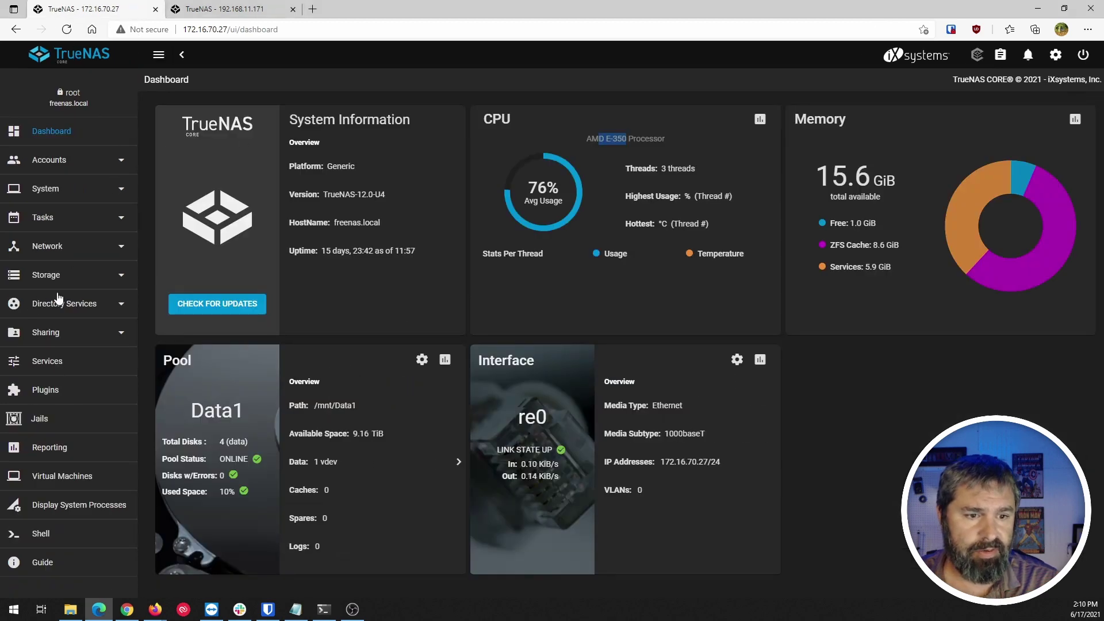
{"action": "left_click", "coordinate": [49, 274]}
{"action": "left_click", "coordinate": [41, 305]}
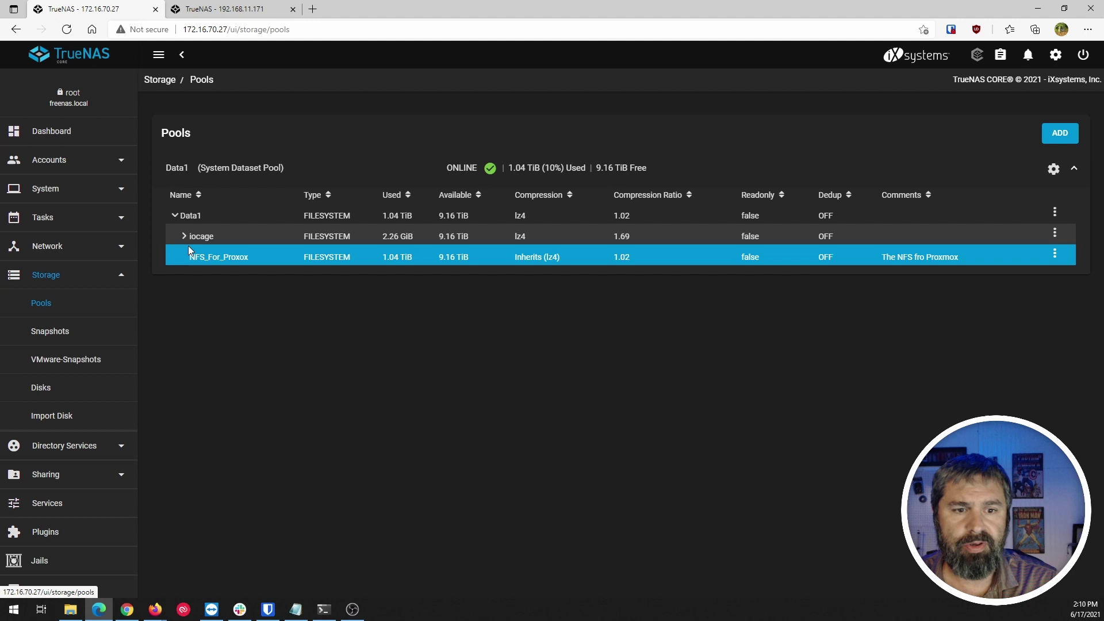
{"action": "left_click", "coordinate": [184, 237]}
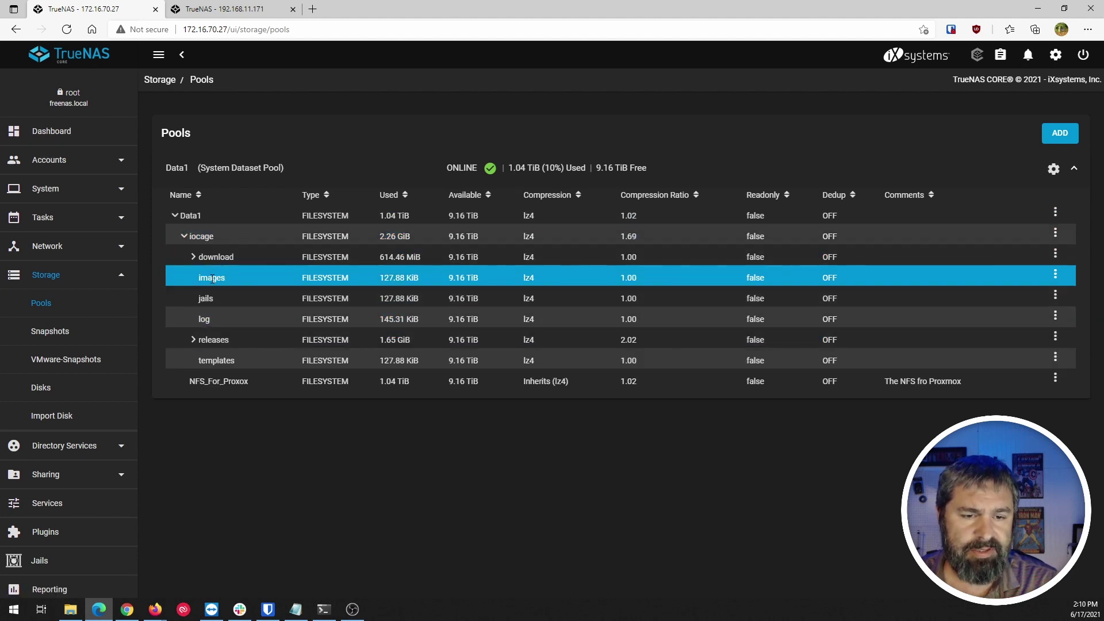
Select the /mnt/Data1/iocage/images path in the new server's SSH shell.
{"action": "left_click", "coordinate": [324, 609]}
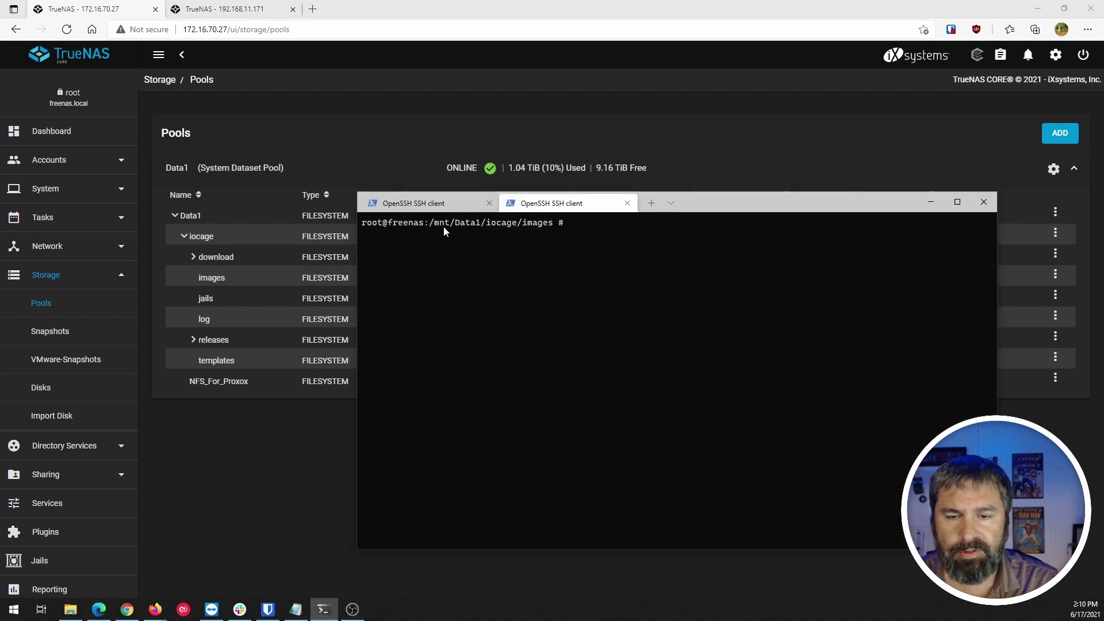
{"action": "left_click_drag", "start_coordinate": [435, 226], "coordinate": [553, 225]}
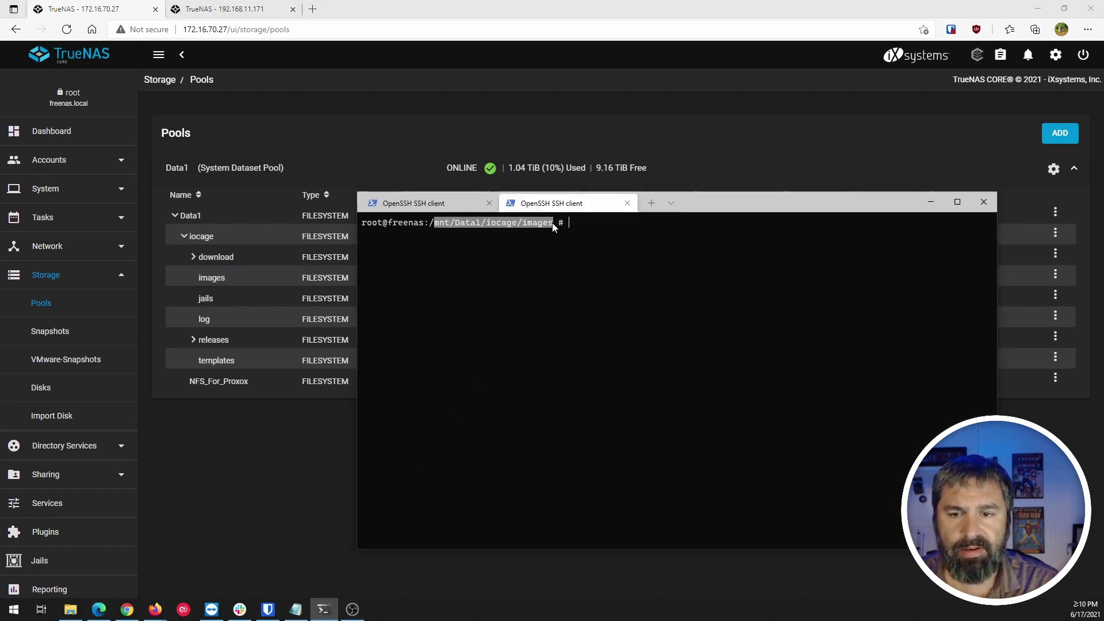
{"action": "left_click", "coordinate": [394, 204]}
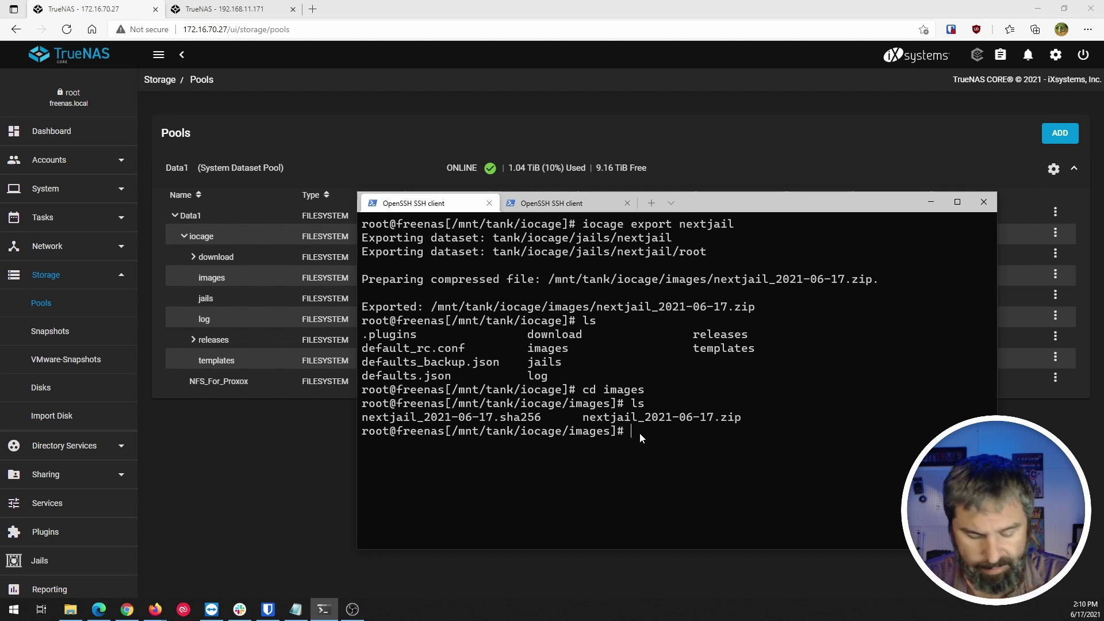
{"action": "type", "text": "scp nextj"}
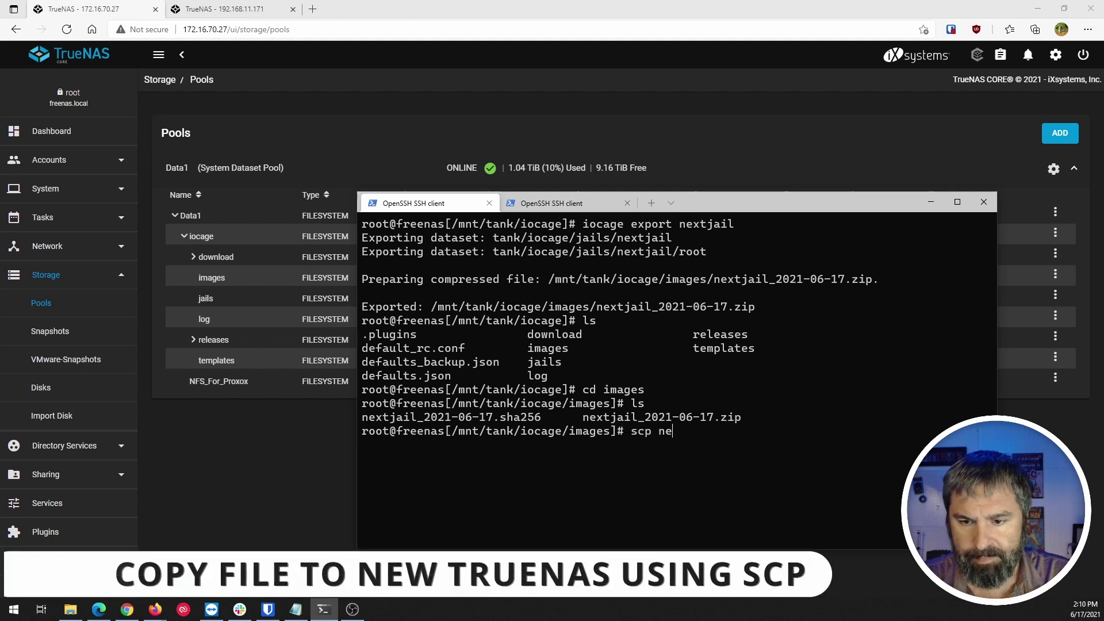
{"action": "key", "text": "Tab"}
{"action": "type", "text": "z"}
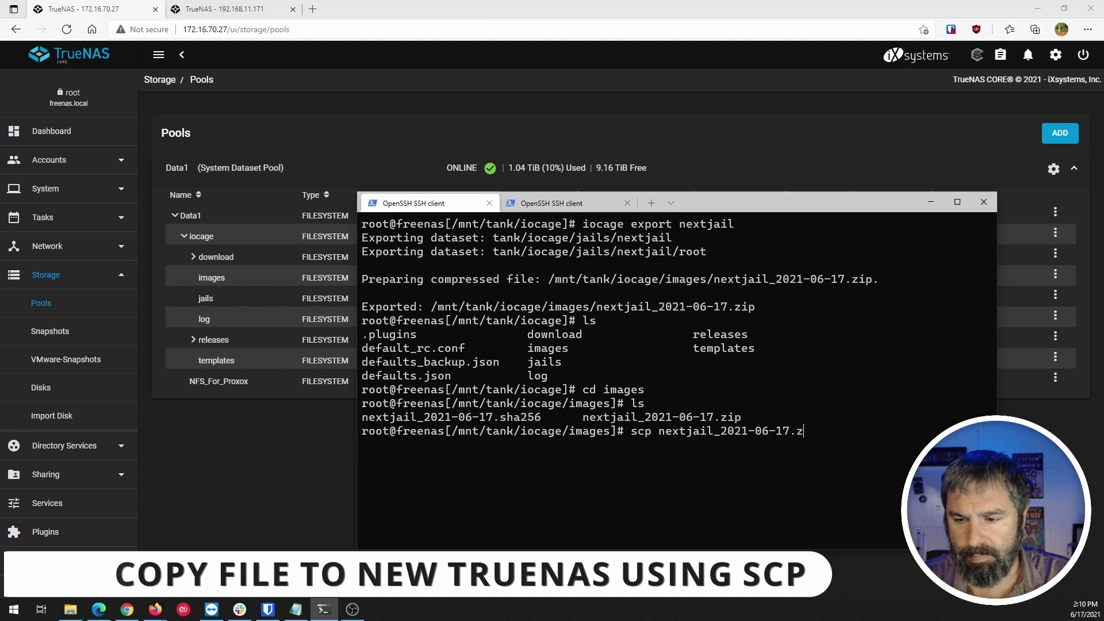
{"action": "key", "text": "Tab"}
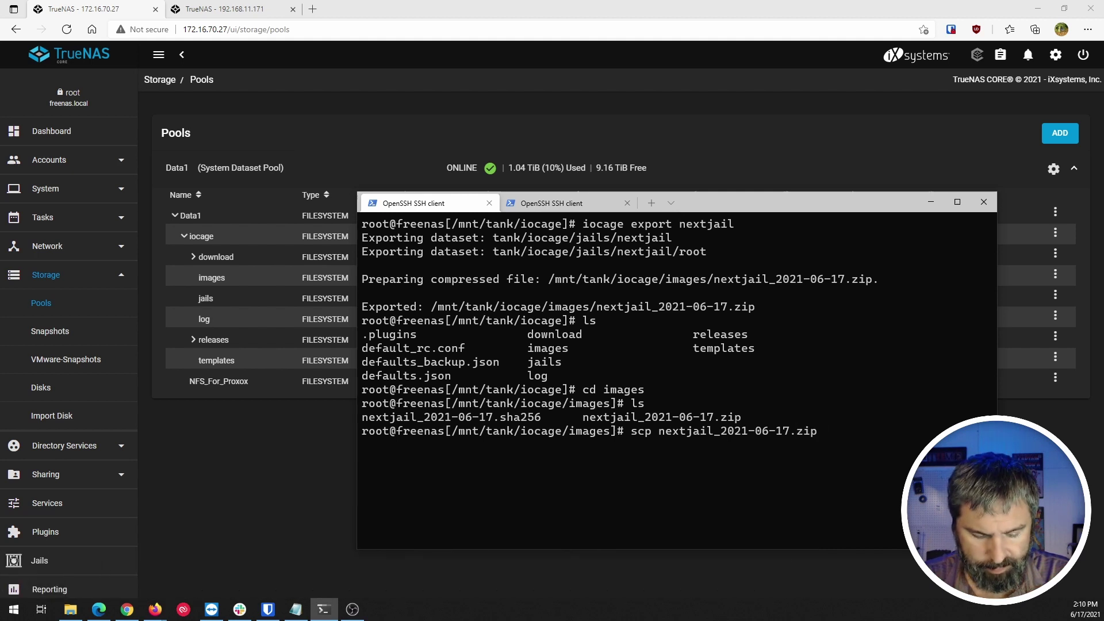
{"action": "type", "text": "root@"}
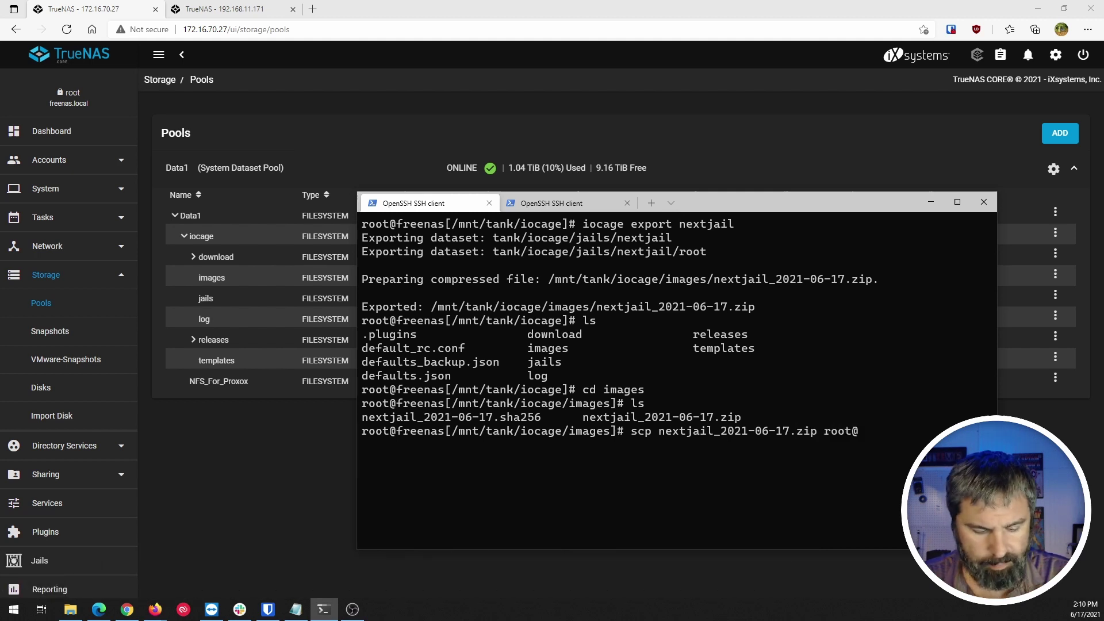
{"action": "type", "text": "172.16.70."}
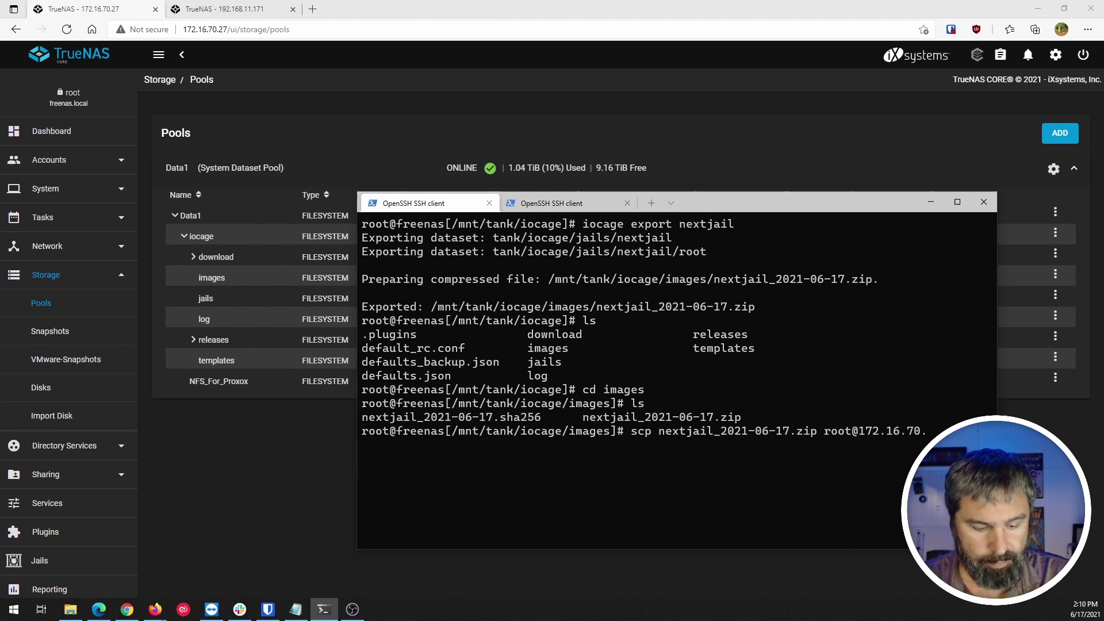
{"action": "type", "text": "27"}
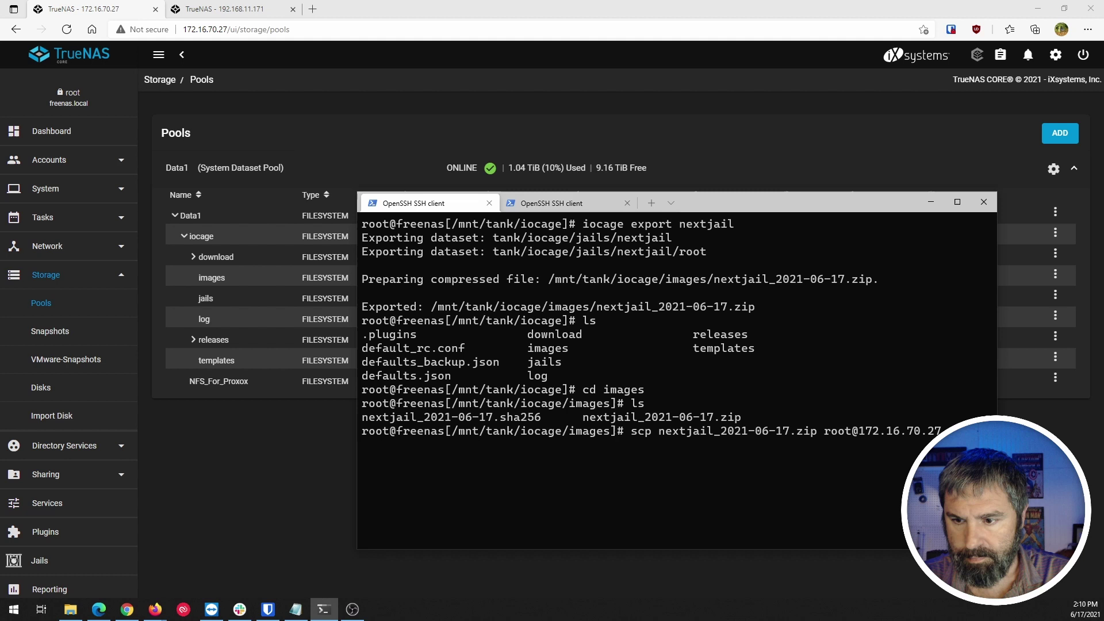
{"action": "type", "text": ":"}
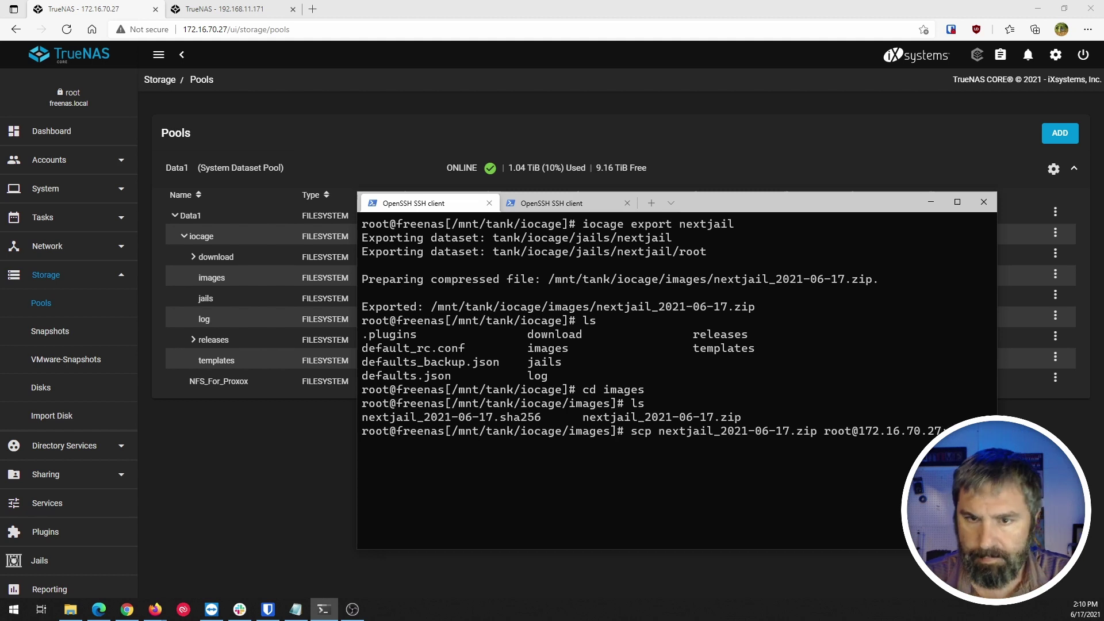
Add /mnt/Data1/iocage/images/ as destination, run the copy and enter the root password.
{"action": "left_click", "coordinate": [553, 202]}
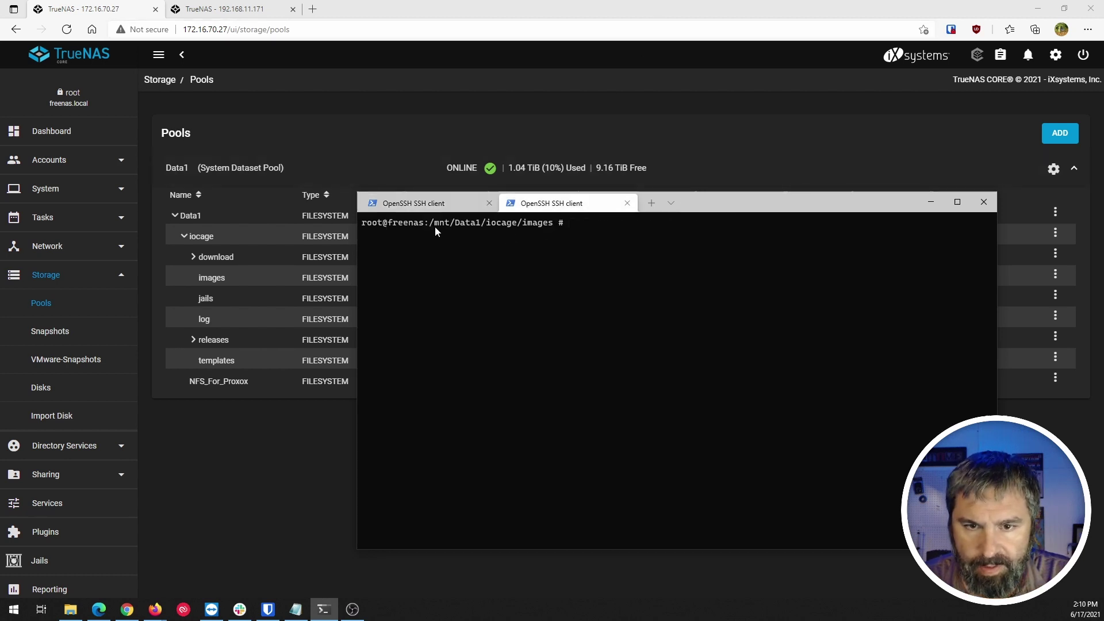
{"action": "left_click_drag", "start_coordinate": [431, 223], "coordinate": [551, 226]}
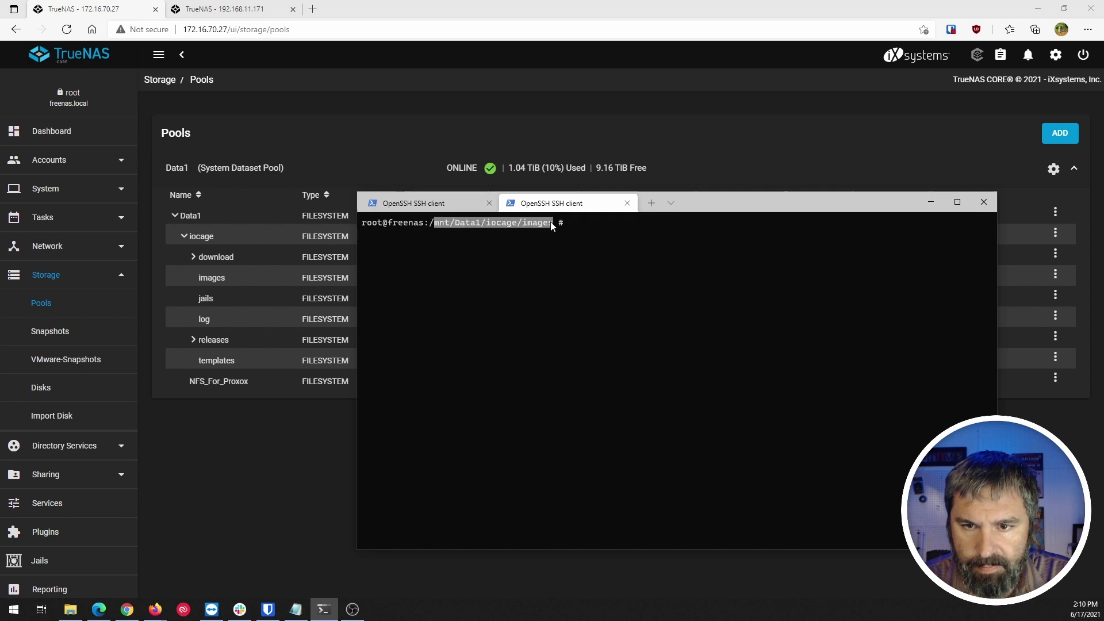
{"action": "left_click", "coordinate": [459, 201]}
{"action": "type", "text": "mnt/Data1/iocage/images"}
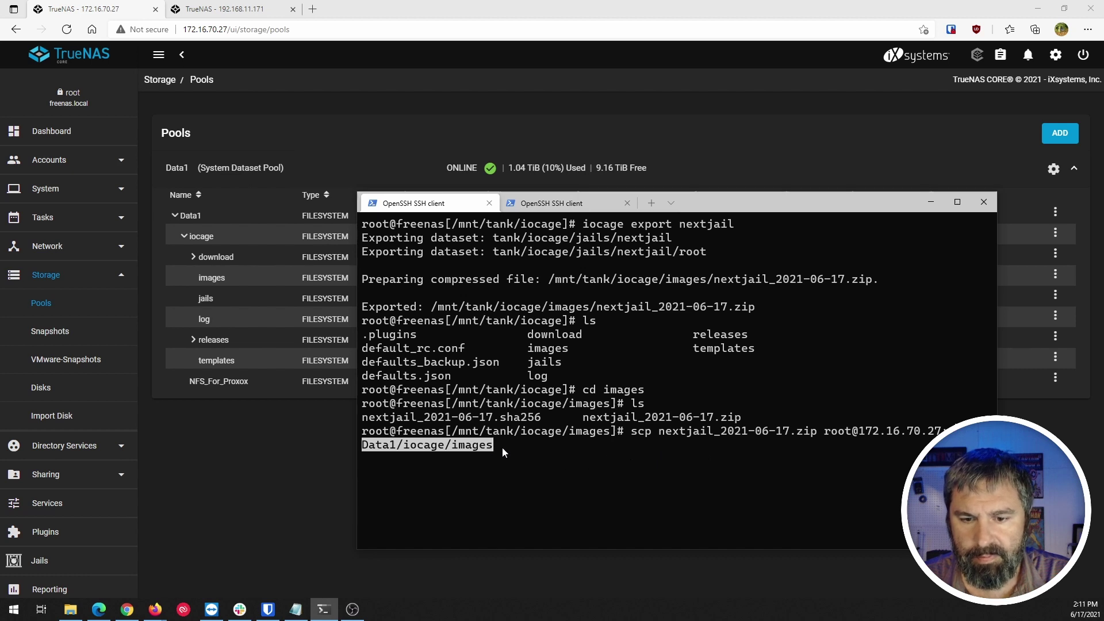
{"action": "key", "text": "Left"}
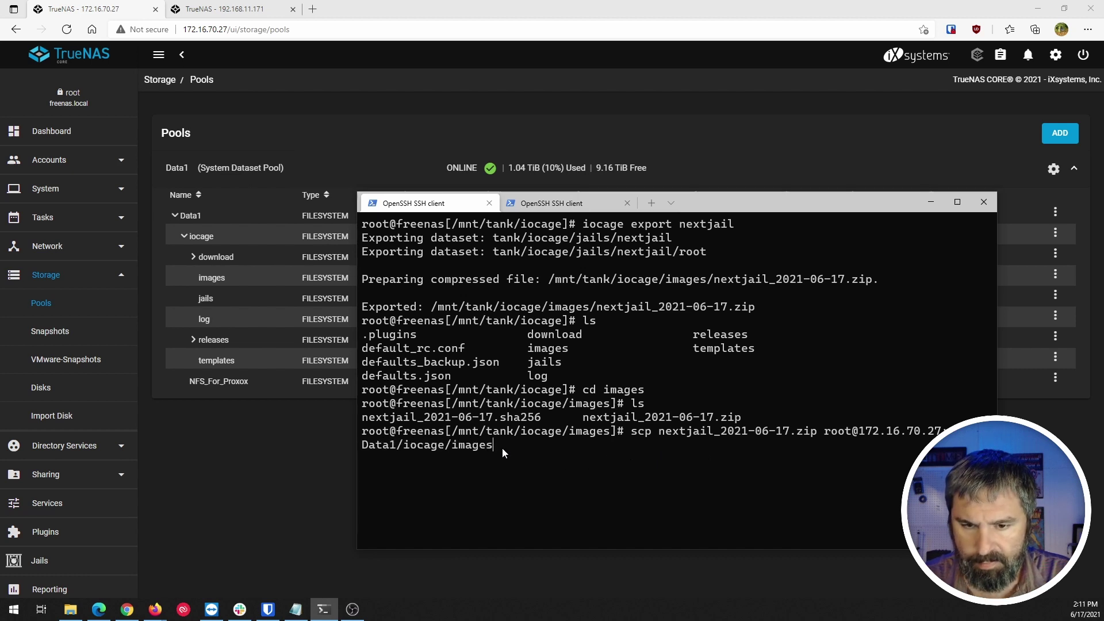
{"action": "key", "text": "Right"}
{"action": "type", "text": "/"}
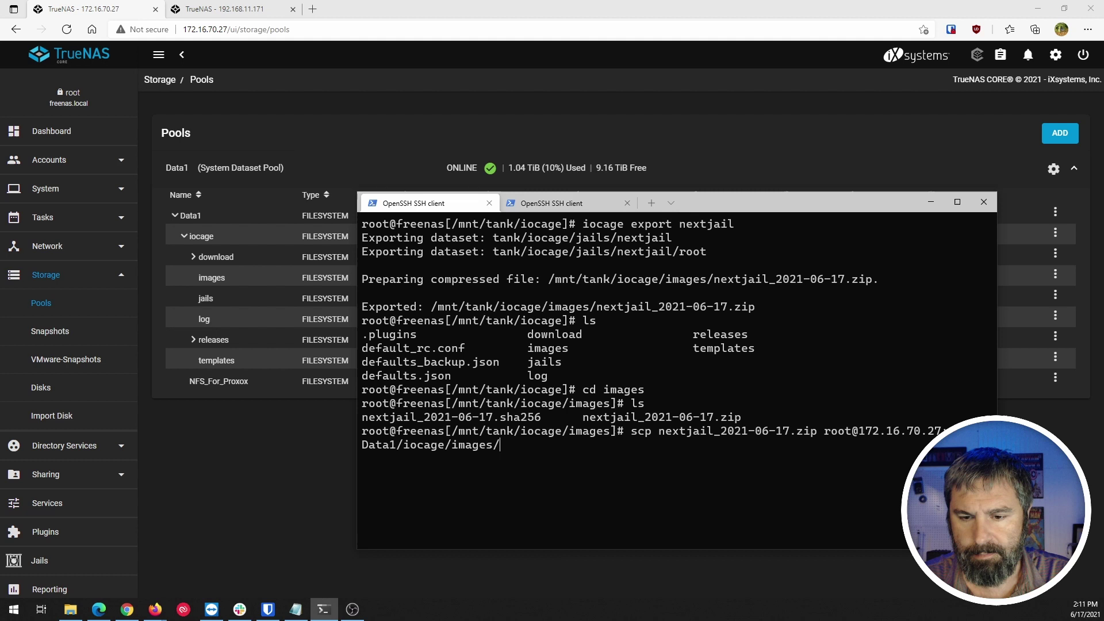
{"action": "key", "text": "Return"}
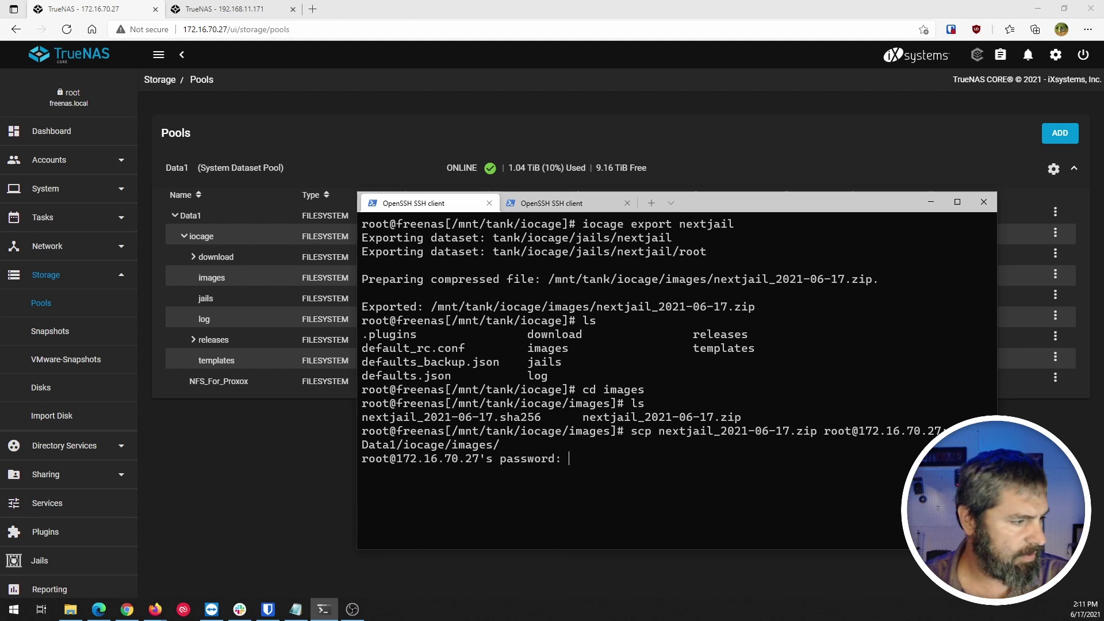
{"action": "key", "text": "Return"}
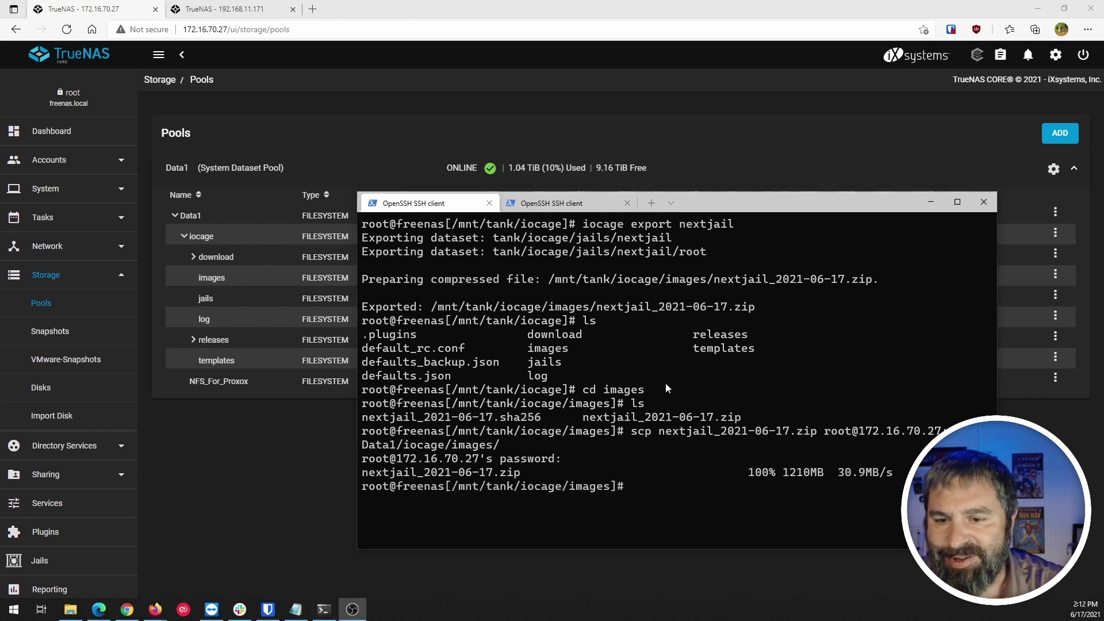
Check the new server's Plugins page is empty and list the copied zip in images.
{"action": "left_click", "coordinate": [233, 441]}
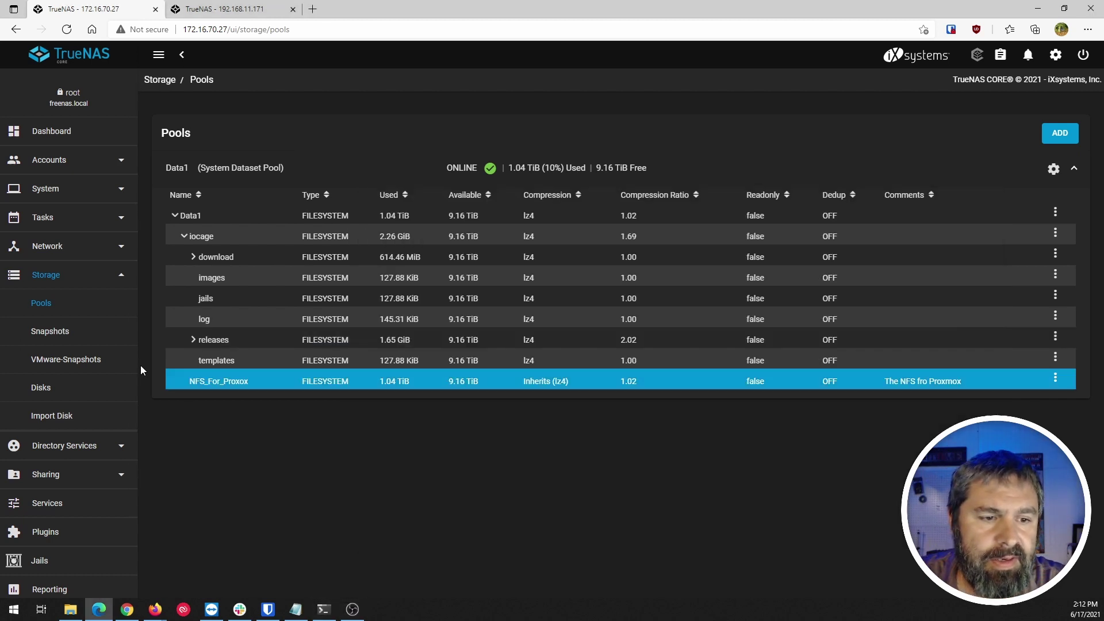
{"action": "scroll", "coordinate": [44, 258], "scroll_direction": "down", "scroll_amount": 1}
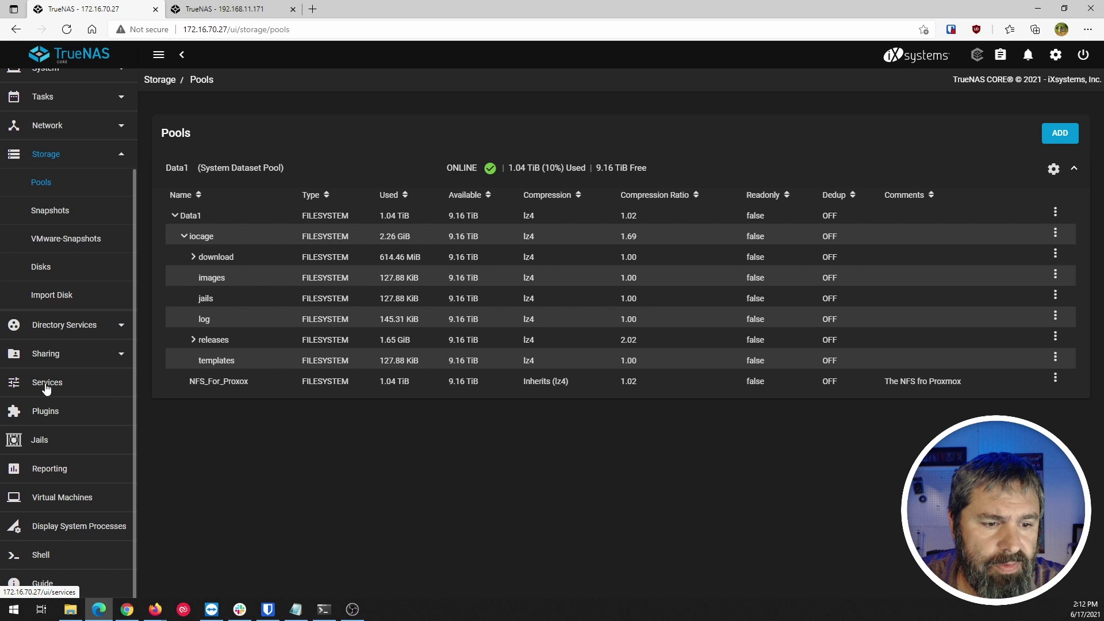
{"action": "left_click", "coordinate": [46, 414]}
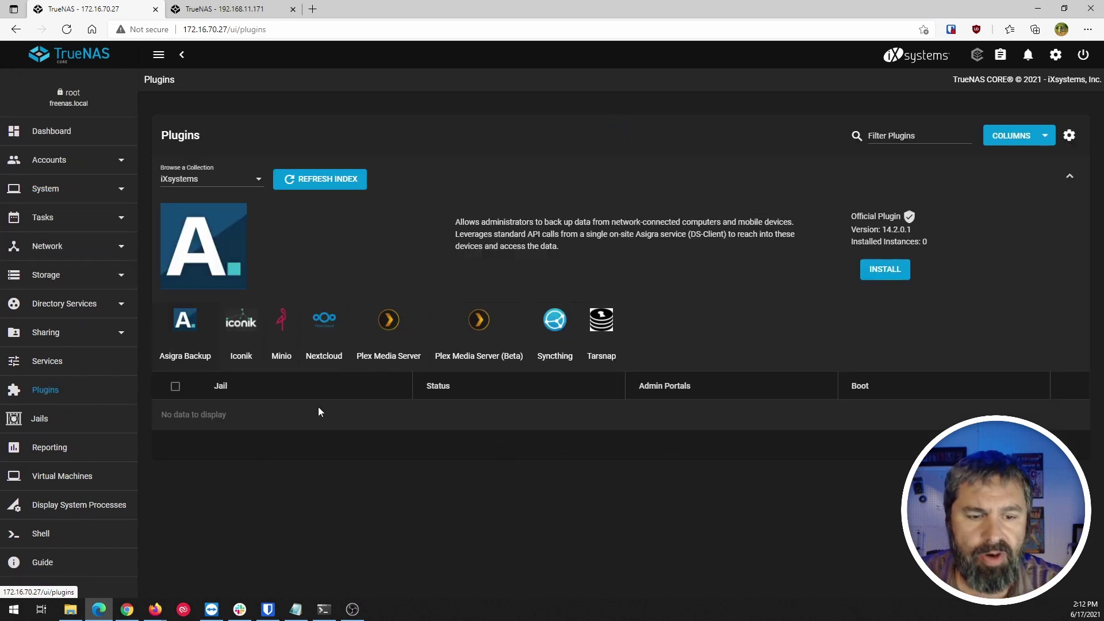
{"action": "left_click", "coordinate": [323, 609]}
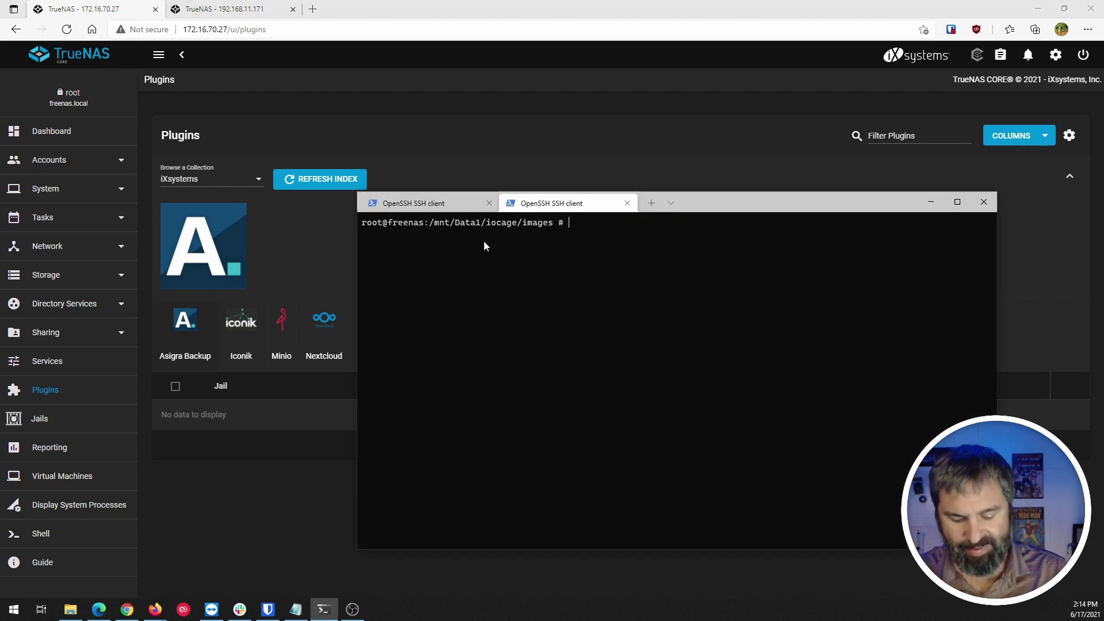
{"action": "type", "text": "ls"}
{"action": "key", "text": "Return"}
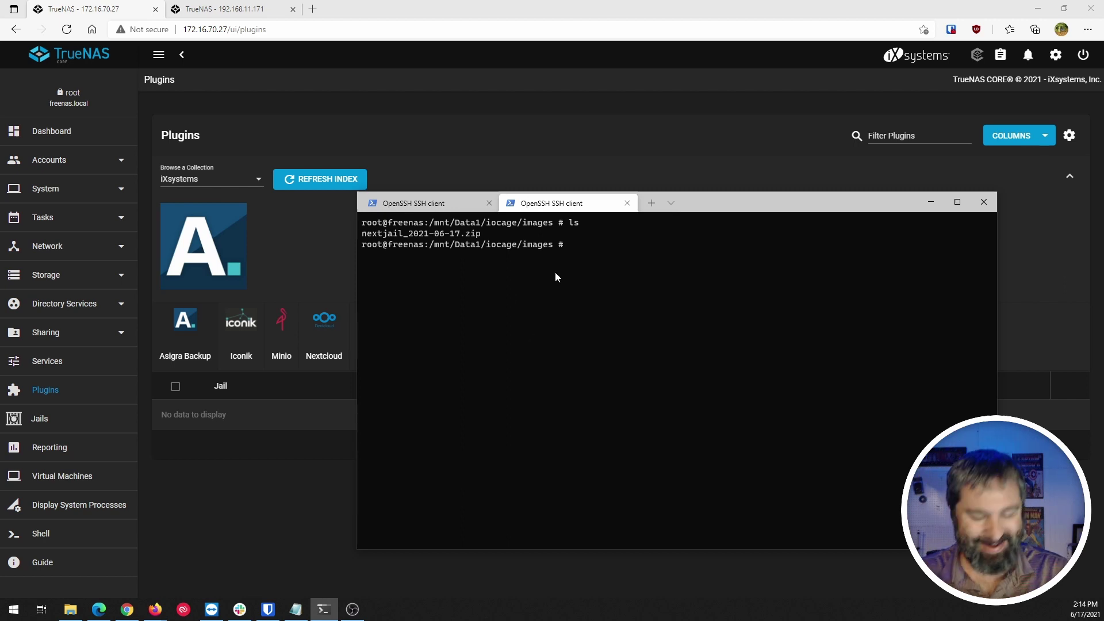
Run 'iocage import nextjail_2021-06-17' until it reports Imported: nextjail.
{"action": "type", "text": "iocage i"}
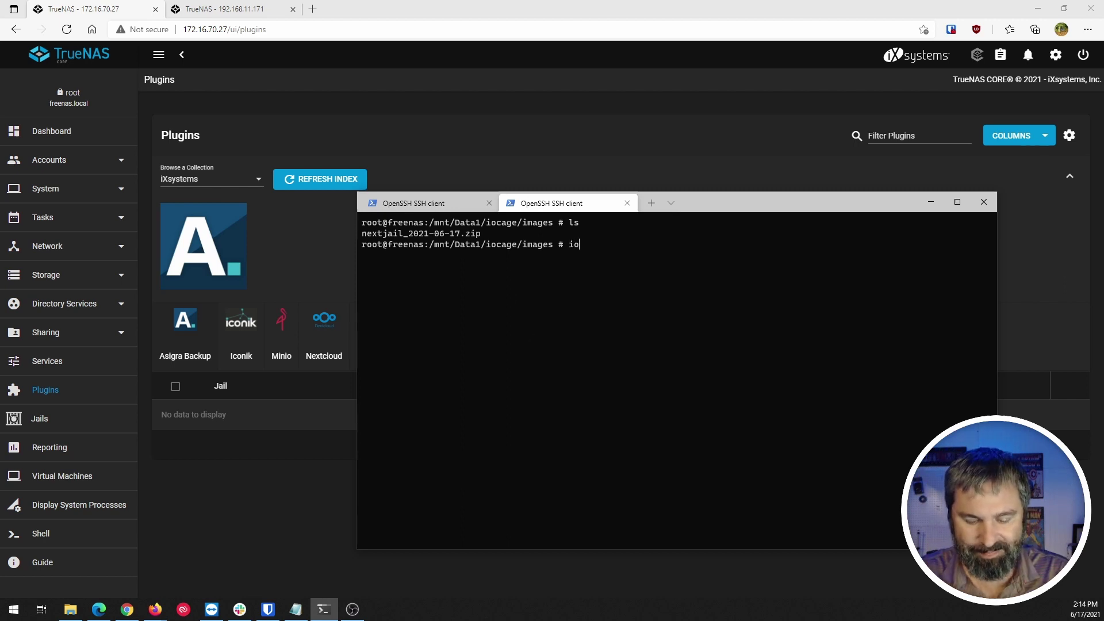
{"action": "type", "text": "mport"}
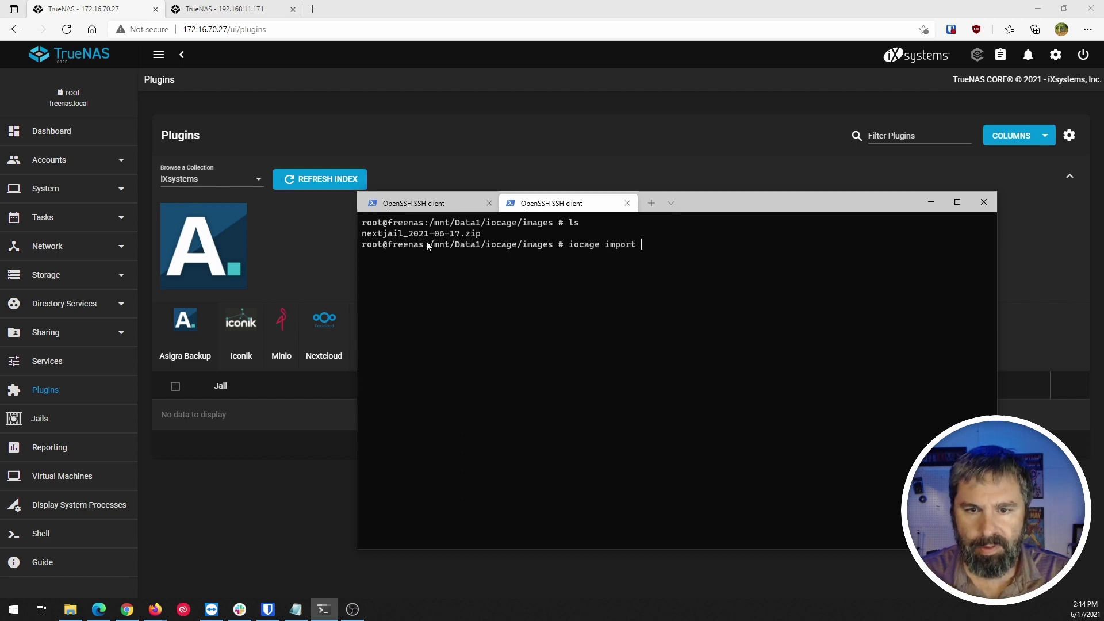
{"action": "left_click_drag", "start_coordinate": [365, 238], "coordinate": [428, 238]}
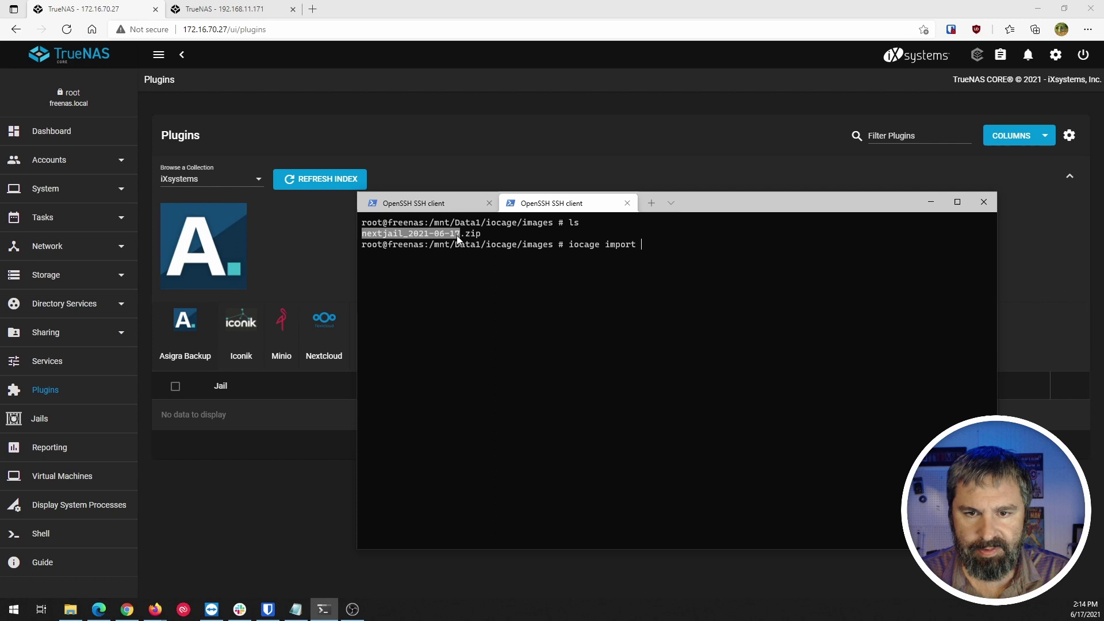
{"action": "right_click", "coordinate": [454, 236]}
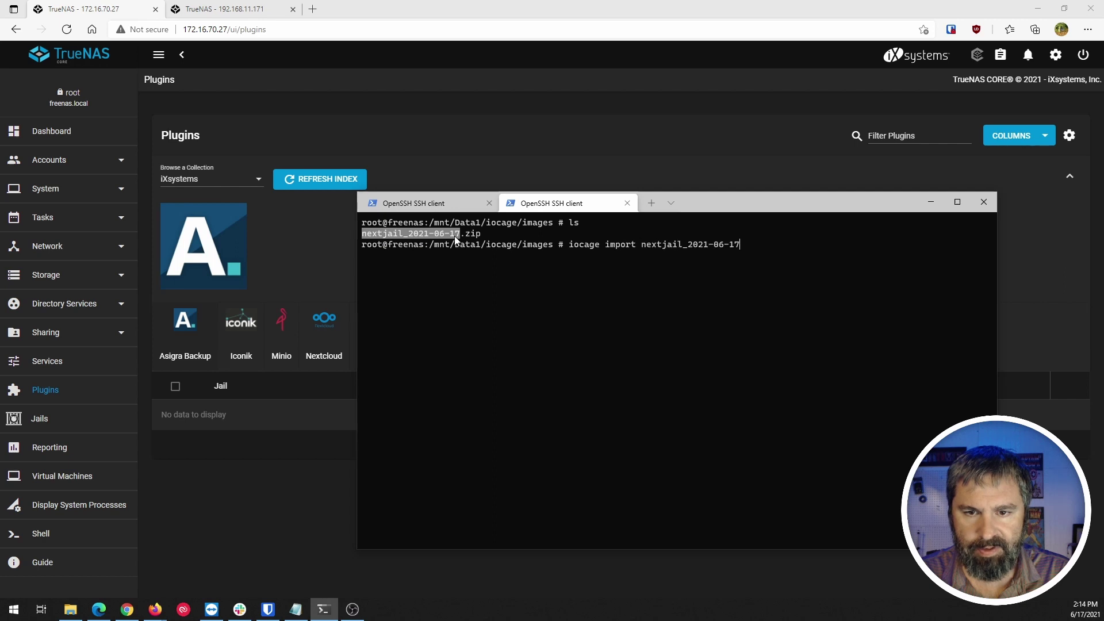
{"action": "left_click", "coordinate": [748, 247]}
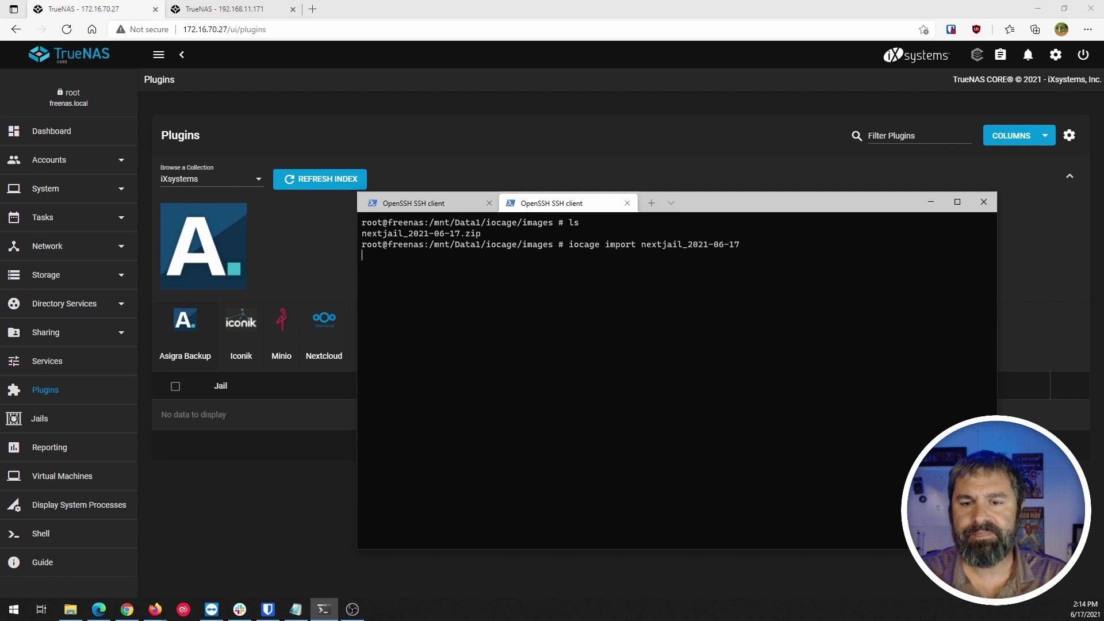
{"action": "key", "text": "Return"}
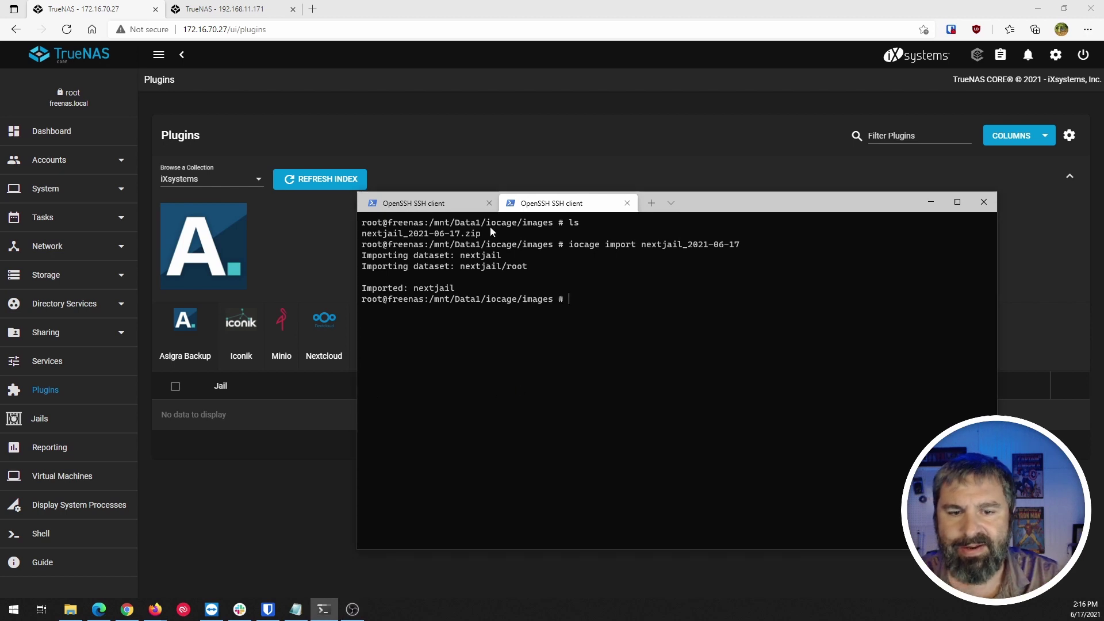
{"action": "left_click_drag", "start_coordinate": [392, 288], "coordinate": [469, 288]}
{"action": "key", "text": "ctrl+c"}
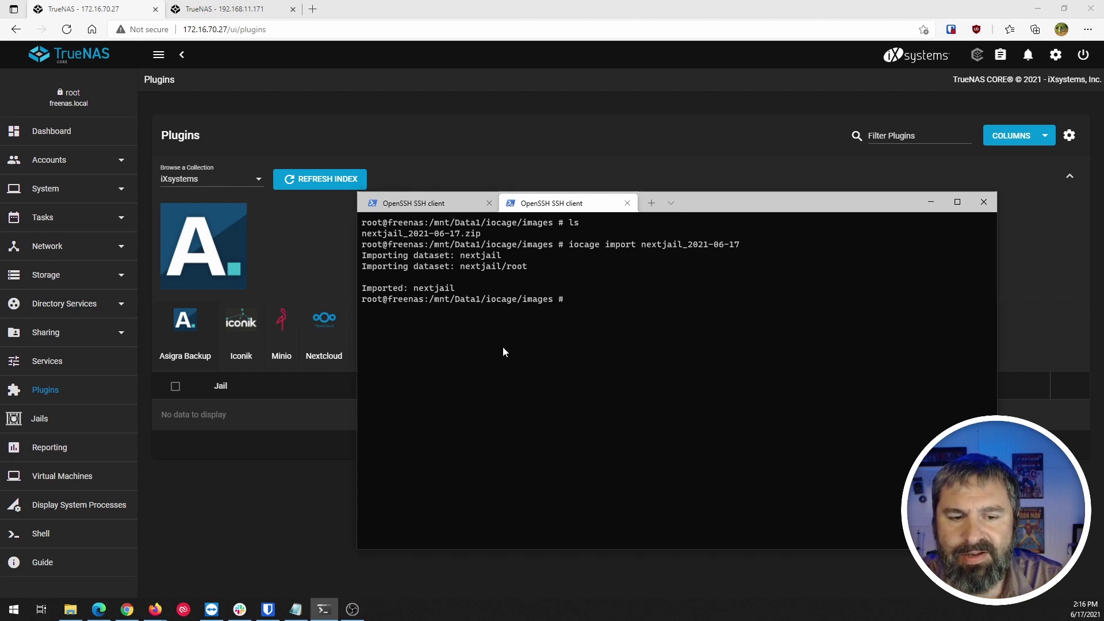
Expand the imported nextjail plugin, start it, and view it on Jails at 12.1-RELEASE-p12.
{"action": "left_click", "coordinate": [67, 28]}
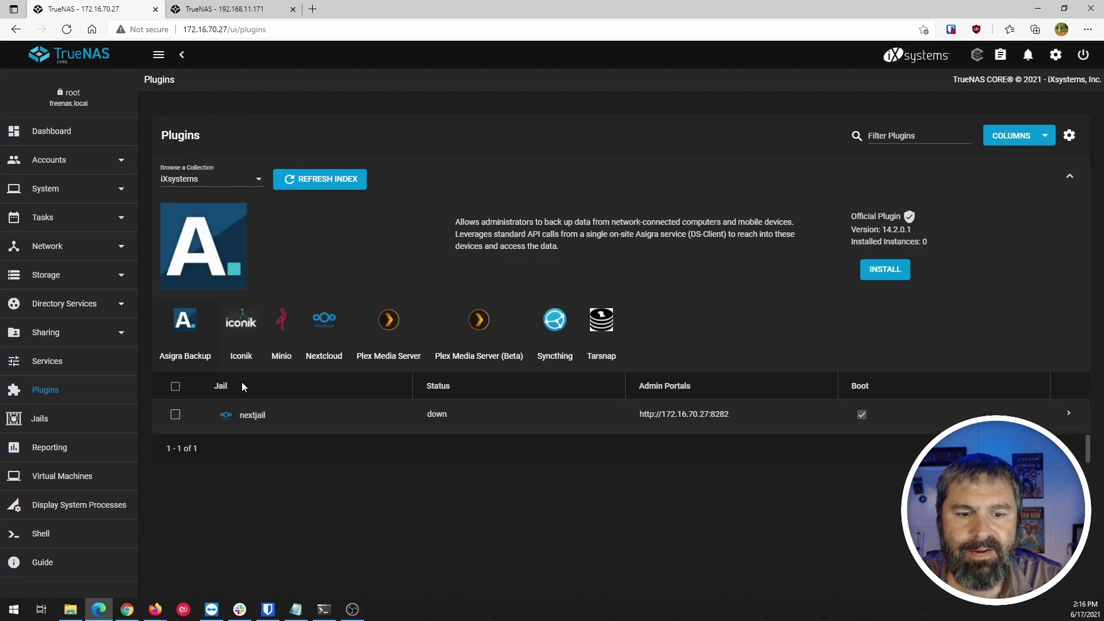
{"action": "left_click", "coordinate": [1068, 413]}
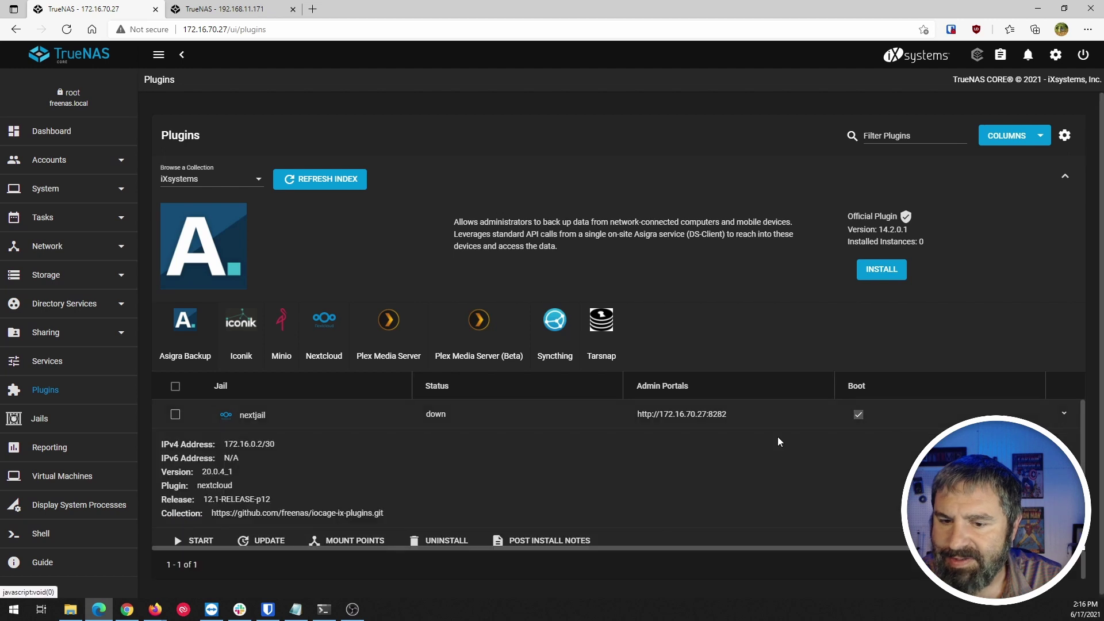
{"action": "scroll", "coordinate": [344, 443], "scroll_direction": "down", "scroll_amount": 2}
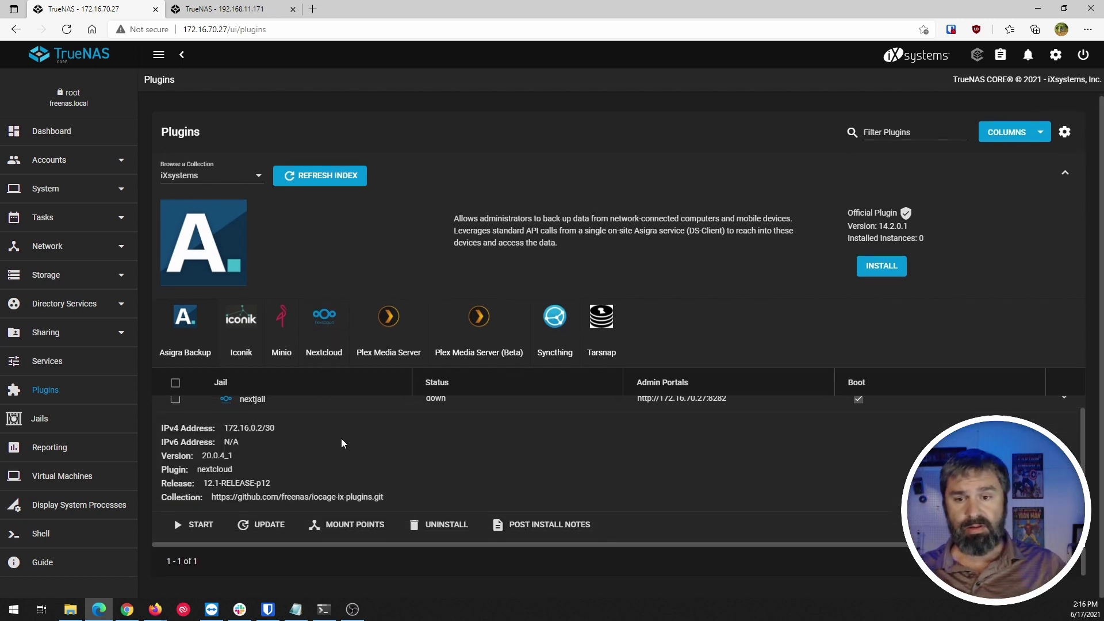
{"action": "left_click", "coordinate": [199, 525]}
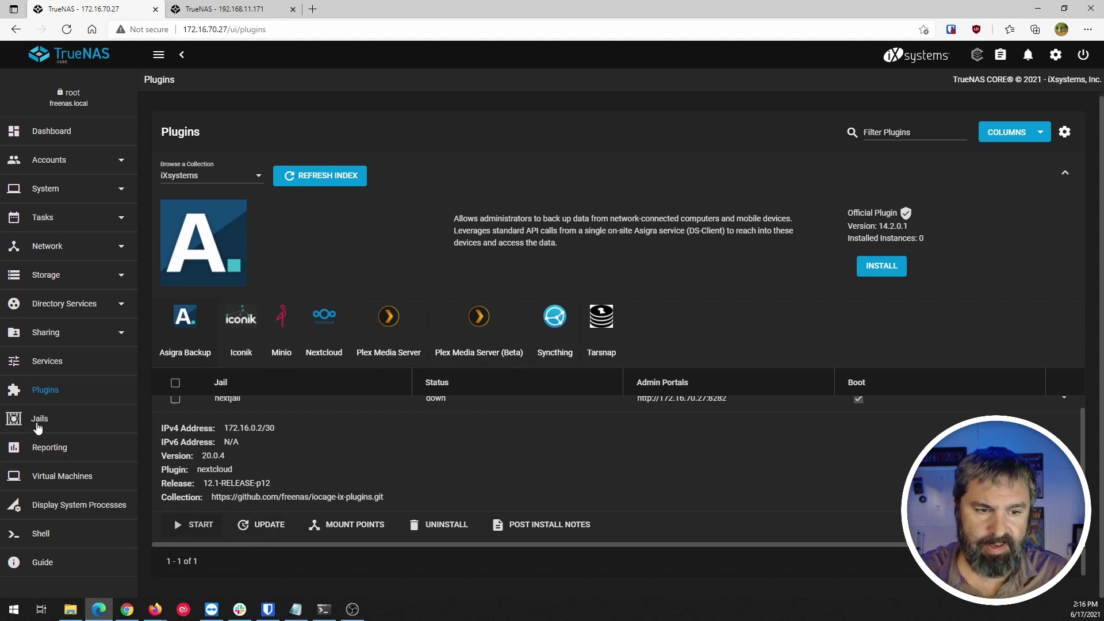
{"action": "left_click", "coordinate": [35, 422]}
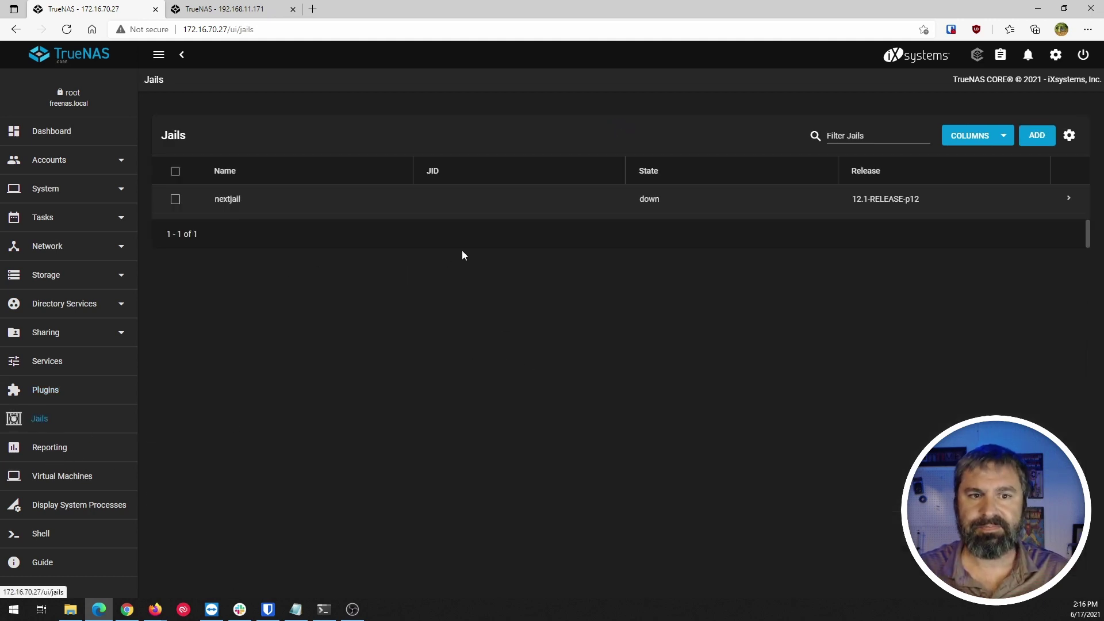
Start nextjail on the Jails page and inspect the failed '/mnt/tank: No such file or directory' mount error.
{"action": "left_click", "coordinate": [1069, 199]}
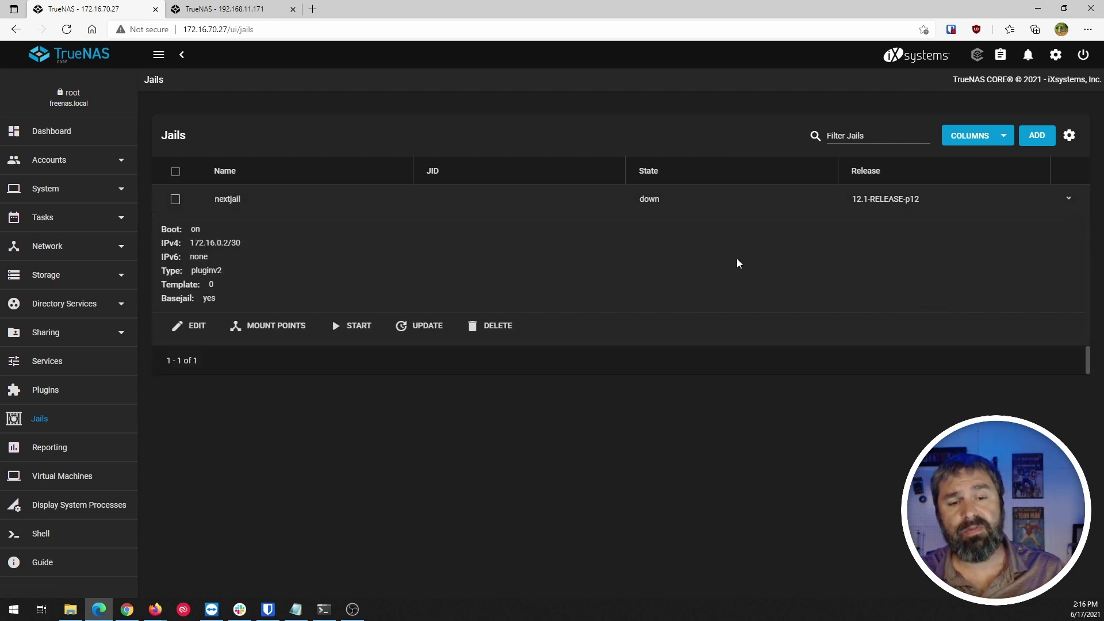
{"action": "left_click", "coordinate": [357, 328]}
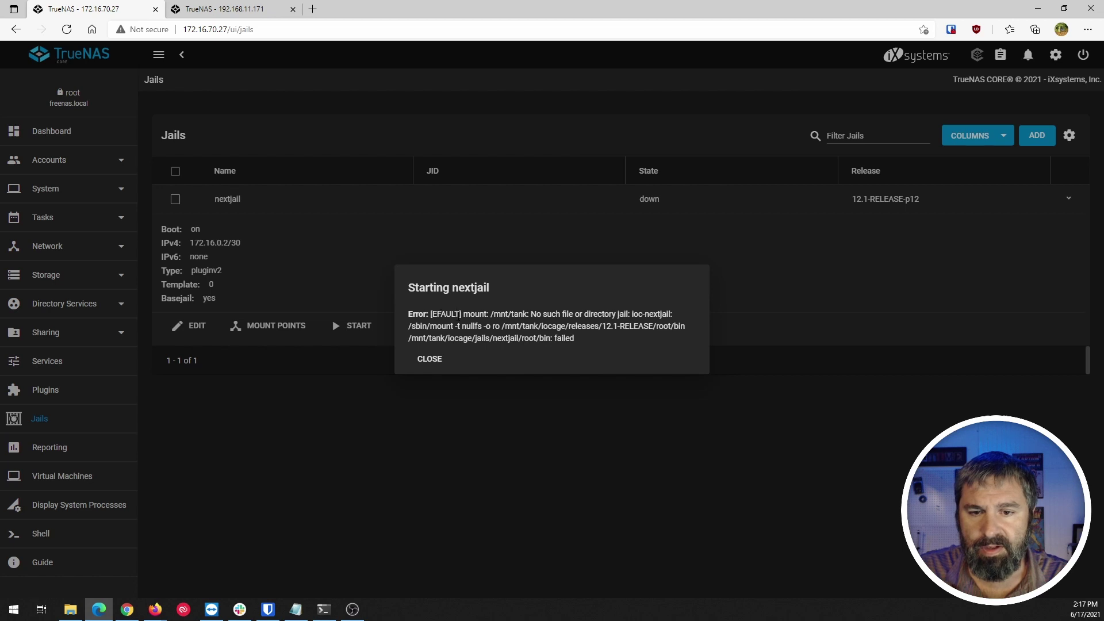
{"action": "left_click_drag", "start_coordinate": [462, 314], "coordinate": [655, 314]}
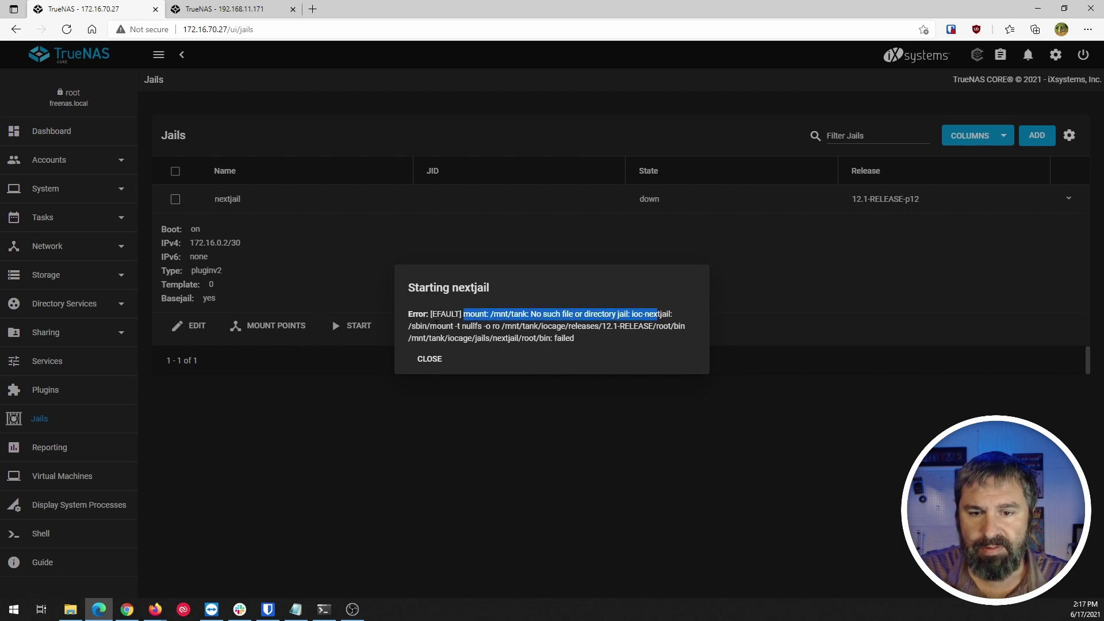
{"action": "left_click_drag", "start_coordinate": [427, 326], "coordinate": [598, 339]}
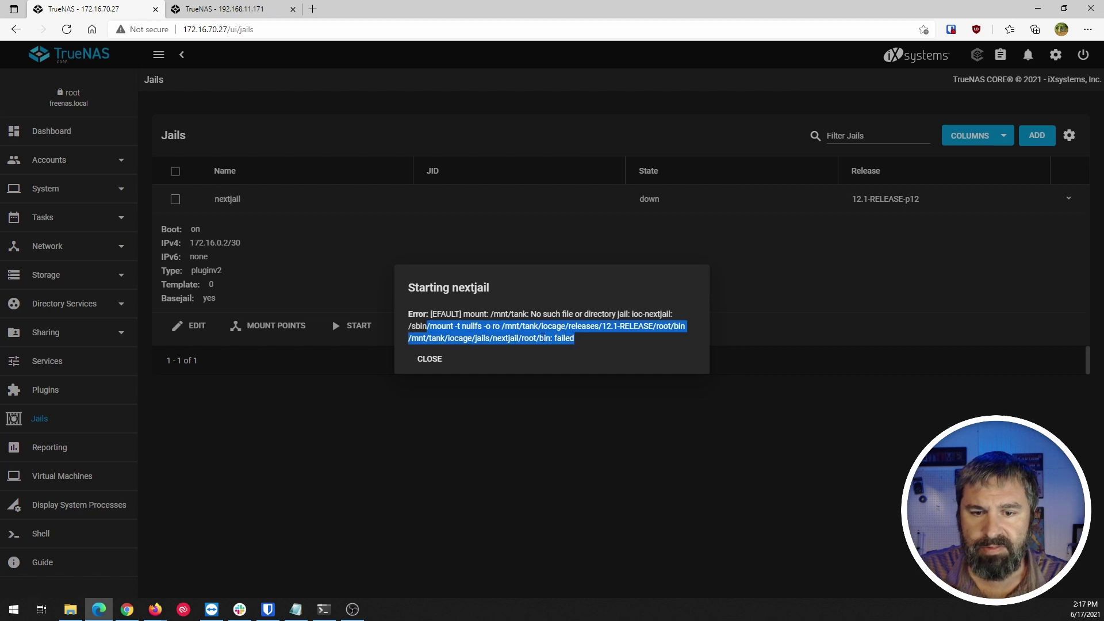
{"action": "left_click", "coordinate": [488, 328]}
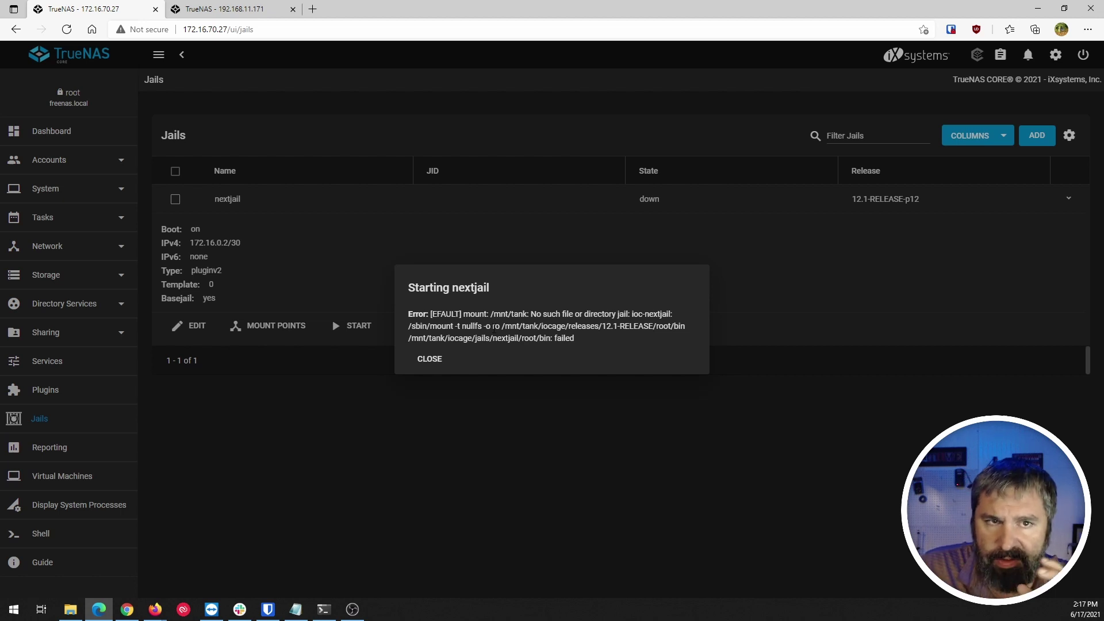
{"action": "left_click_drag", "start_coordinate": [489, 314], "coordinate": [523, 314]}
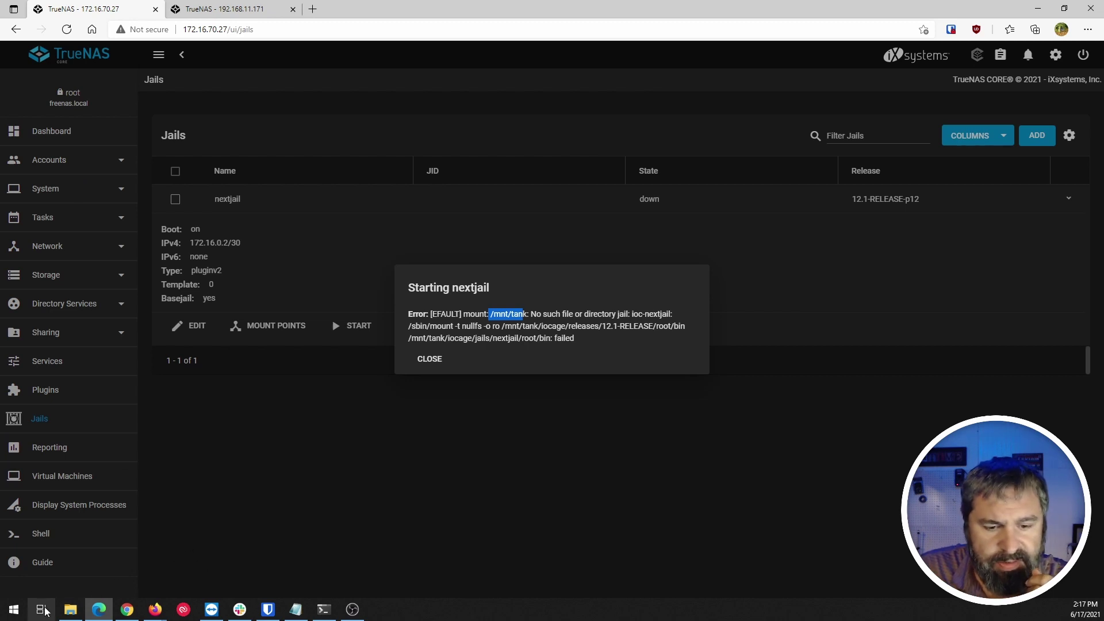
{"action": "left_click", "coordinate": [194, 8]}
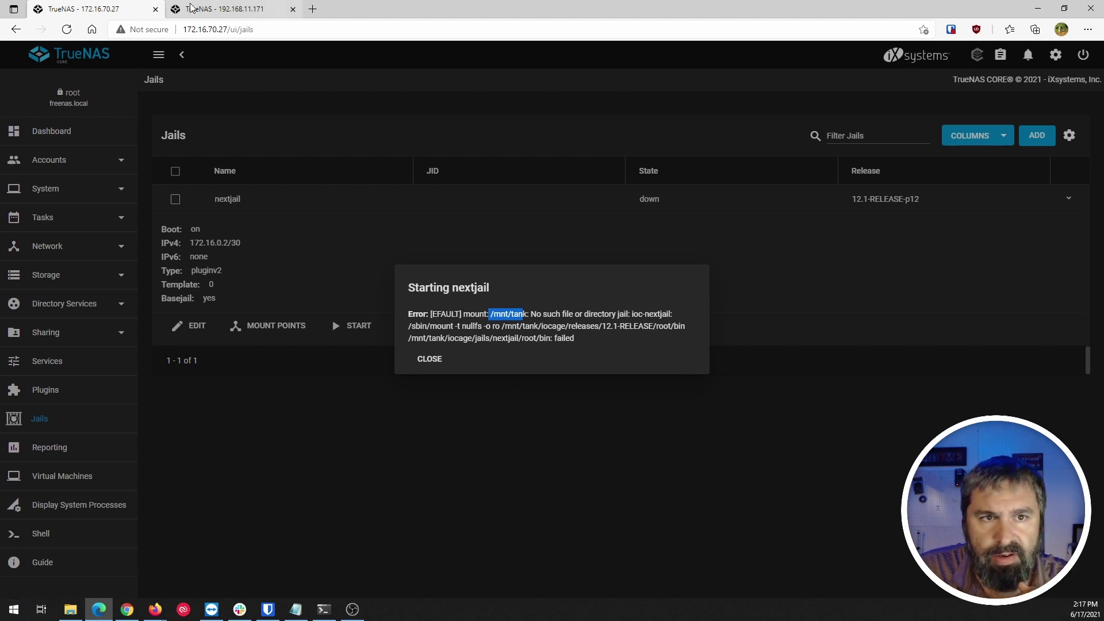
Check the storage pools on the original 192.168.11.171 server.
{"action": "left_click", "coordinate": [58, 336]}
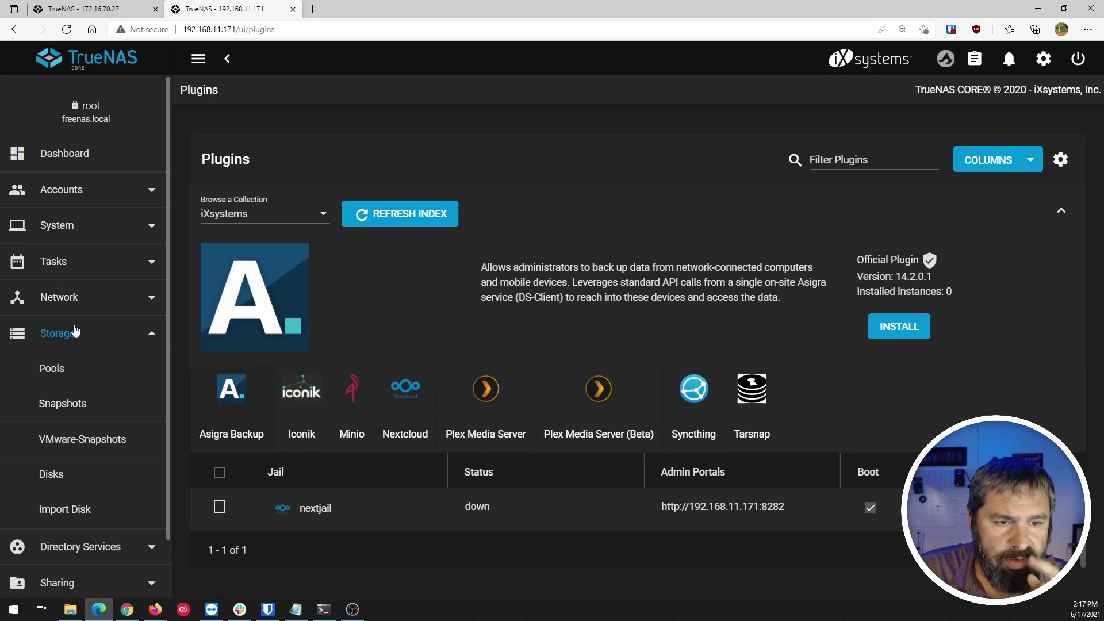
{"action": "left_click", "coordinate": [63, 376]}
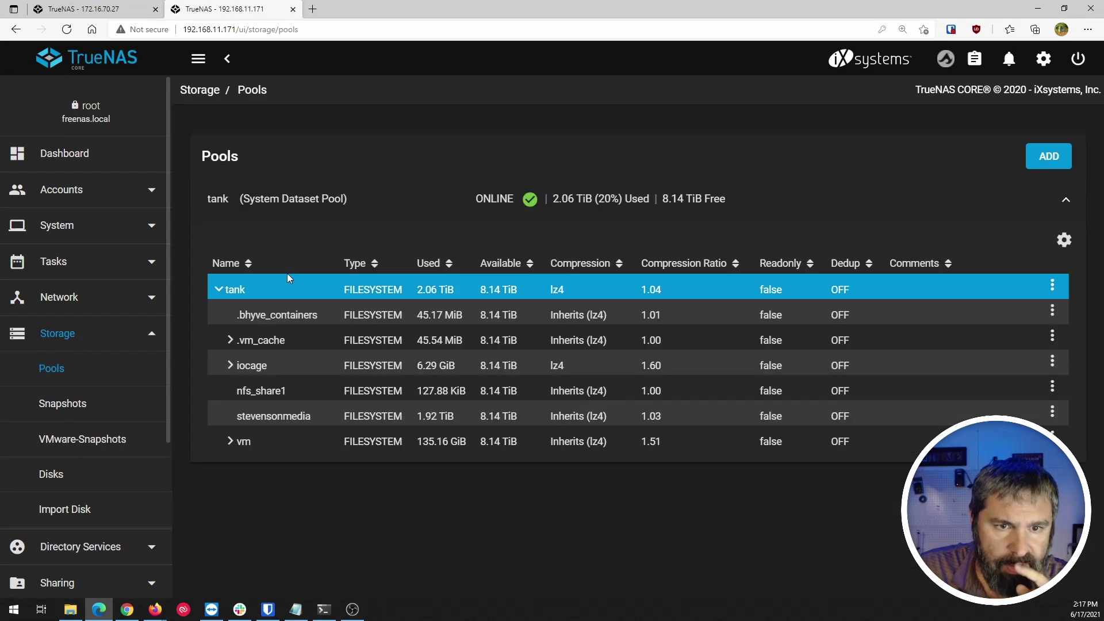
{"action": "left_click", "coordinate": [87, 9]}
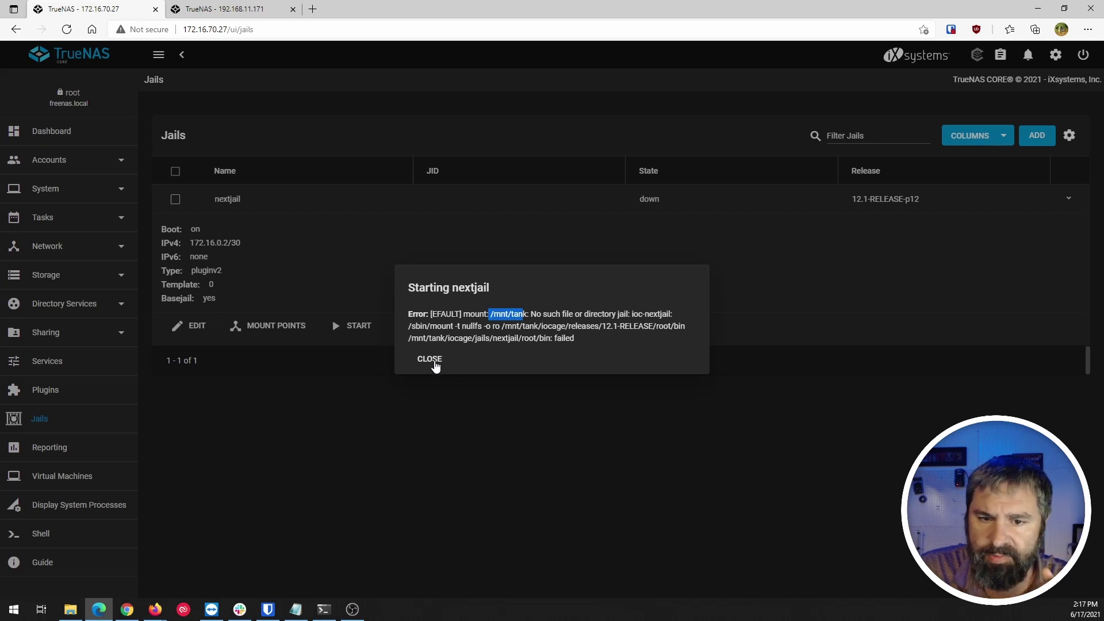
Dismiss the start error and view the second server's pools, showing Data1 instead of tank.
{"action": "left_click", "coordinate": [433, 364]}
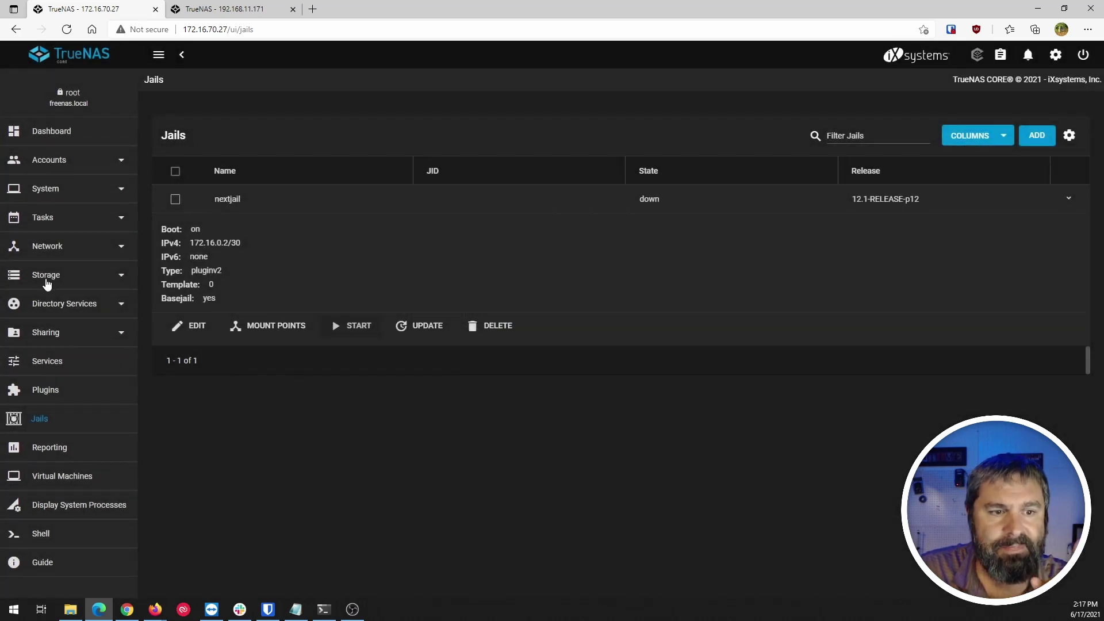
{"action": "left_click", "coordinate": [46, 279]}
{"action": "left_click", "coordinate": [43, 305]}
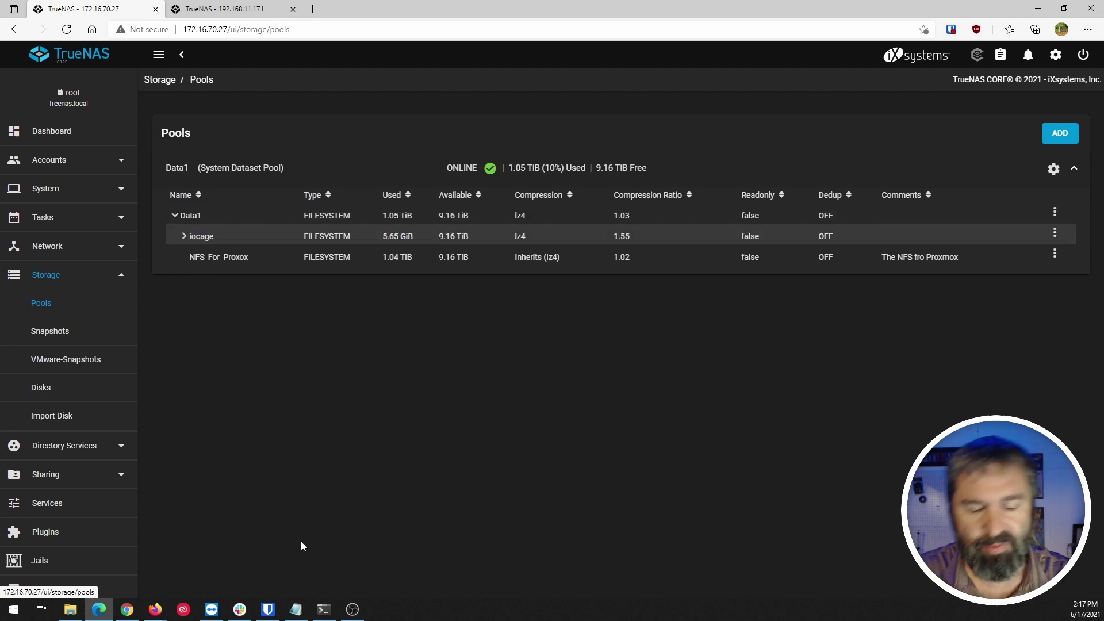
{"action": "left_click", "coordinate": [323, 610]}
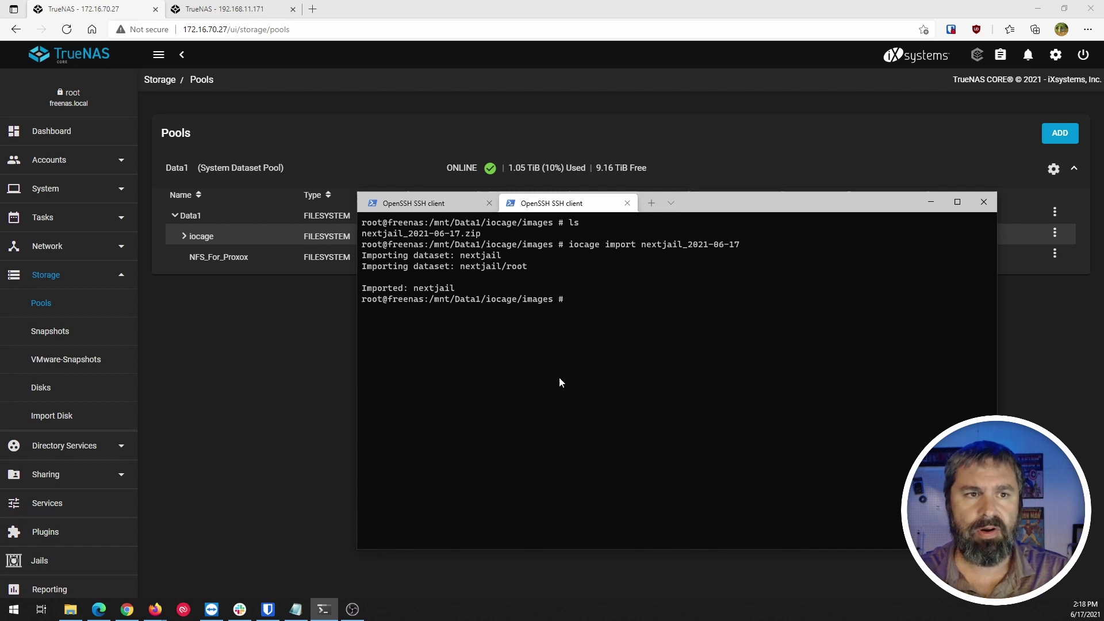
Move up to the iocage folder and list the jails folder in detail with ls -al.
{"action": "type", "text": "c"}
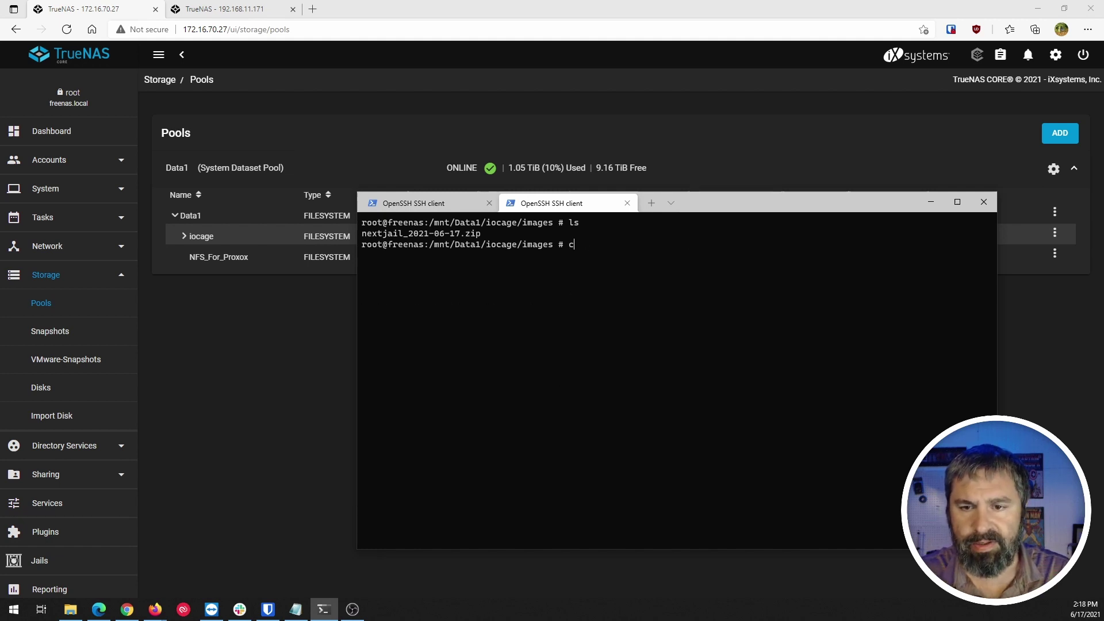
{"action": "type", "text": "d..."}
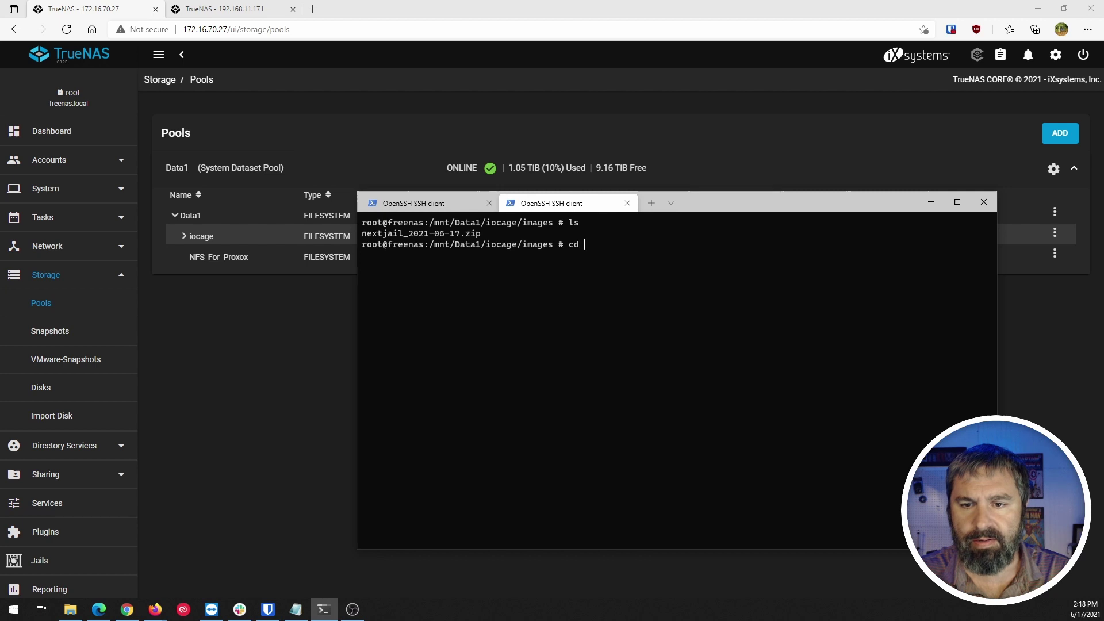
{"action": "key", "text": "Return"}
{"action": "type", "text": "ls"}
{"action": "key", "text": "Return"}
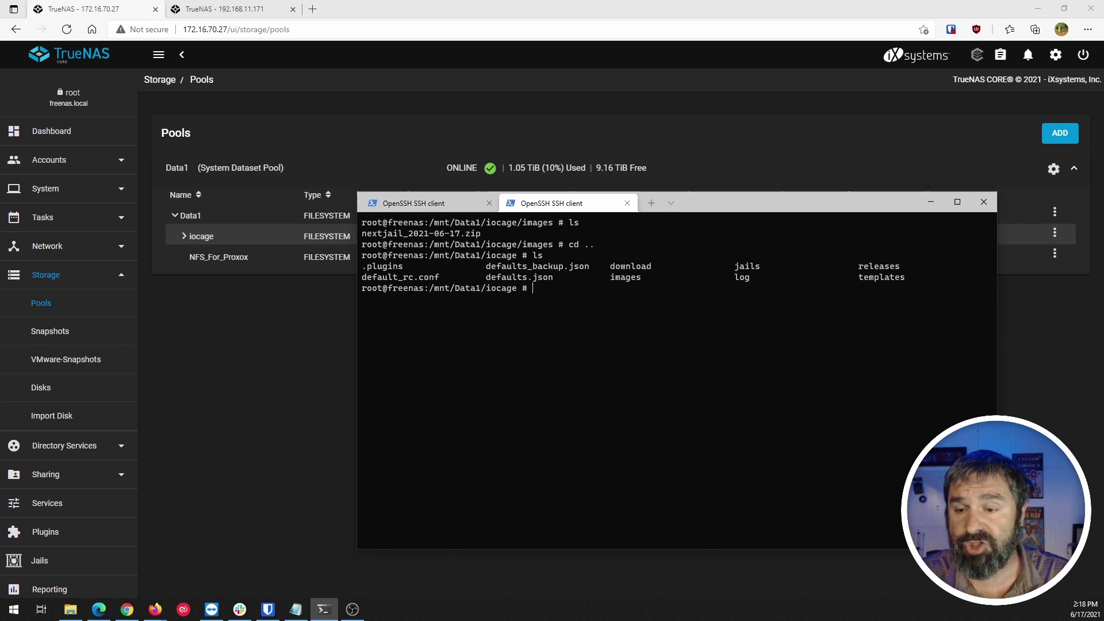
{"action": "type", "text": "cd jails/"}
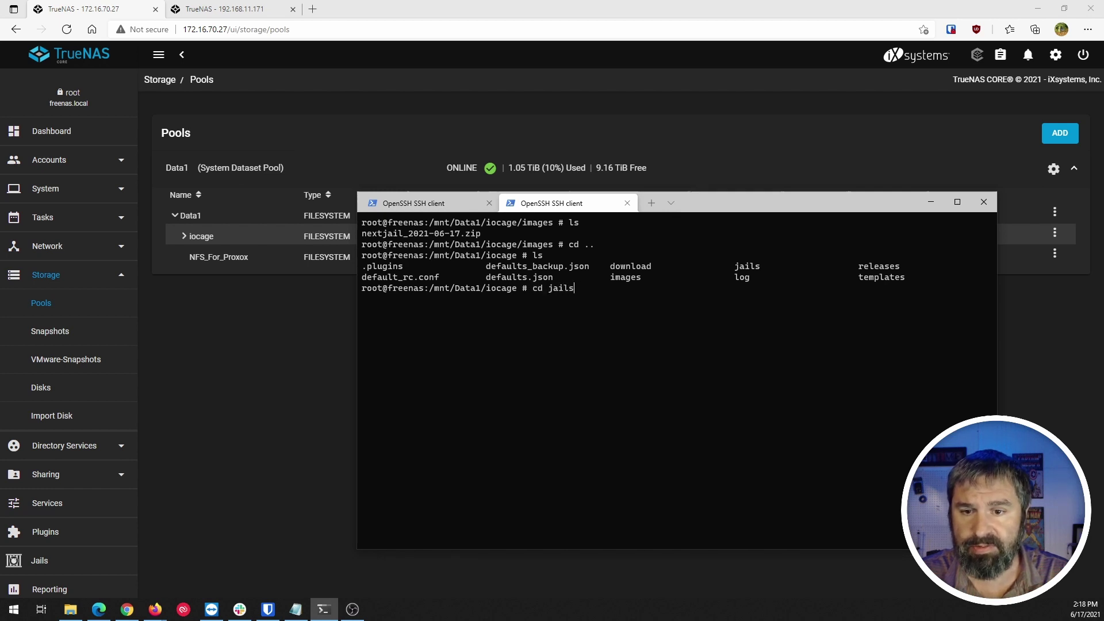
{"action": "key", "text": "Return"}
{"action": "type", "text": "ls #"}
{"action": "key", "text": "Return"}
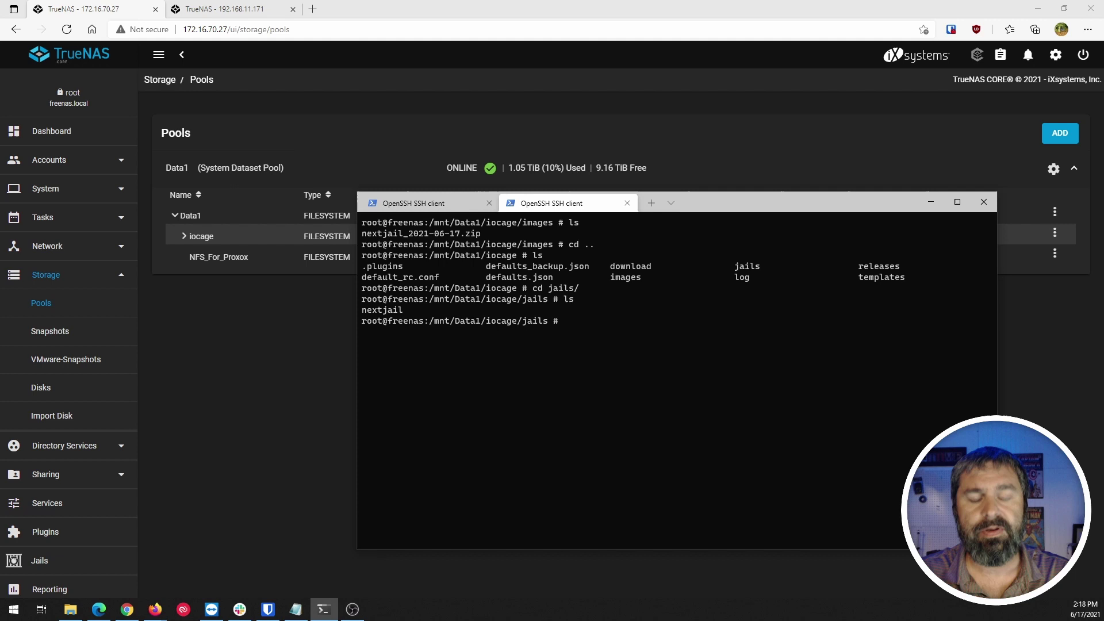
{"action": "type", "text": "ls -al"}
{"action": "key", "text": "Return"}
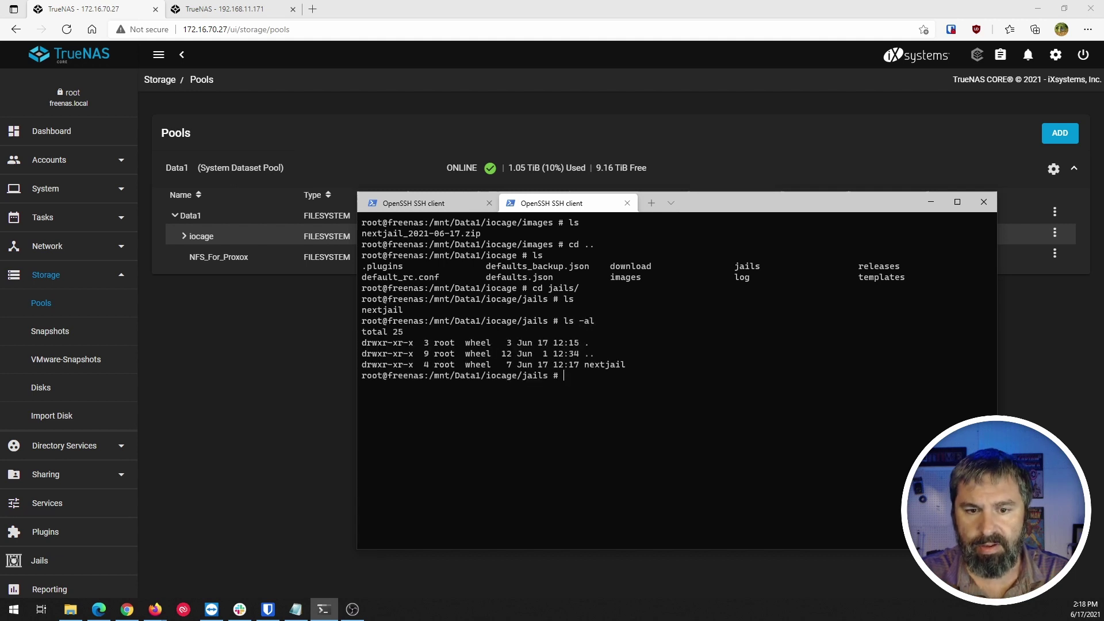
Enter the nextjail folder and list config.json, fstab, nextcloud.json, plugin and root.
{"action": "type", "text": "cd nextjail/"}
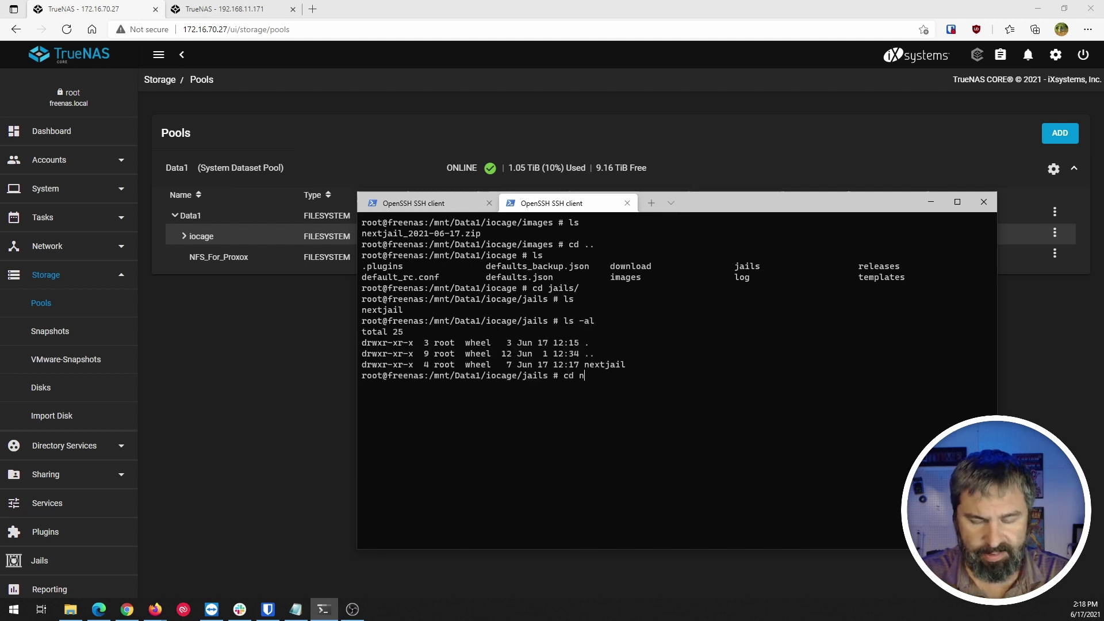
{"action": "key", "text": "Return"}
{"action": "type", "text": "ls/nextjail #"}
{"action": "key", "text": "Return"}
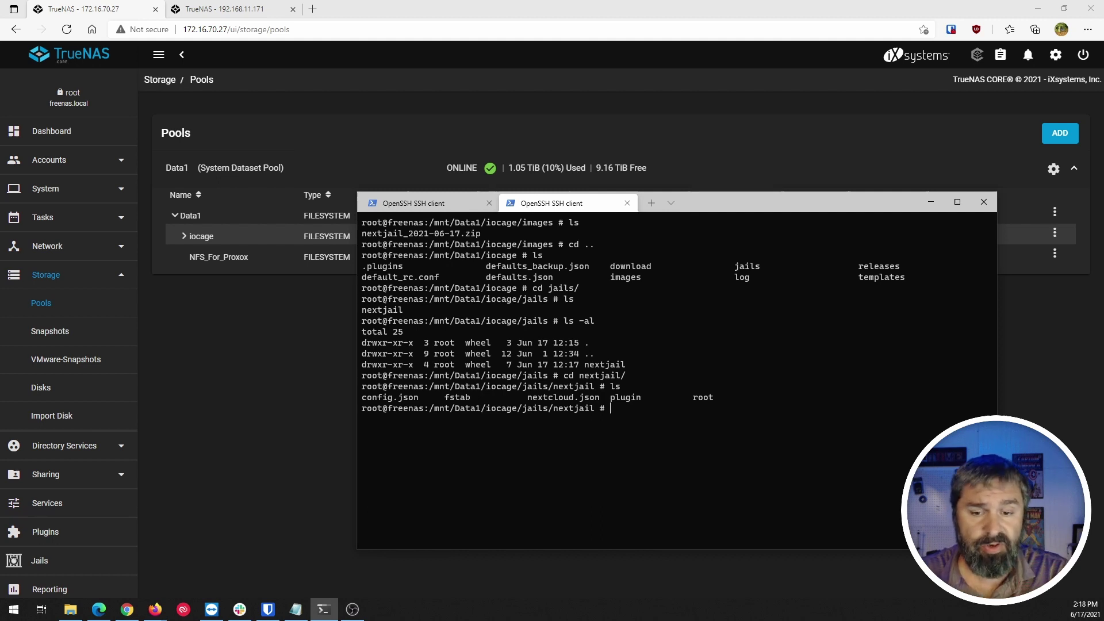
Open fstab in nano and change the first /mnt/tank path to /mnt/Data1.
{"action": "type", "text": "nano "}
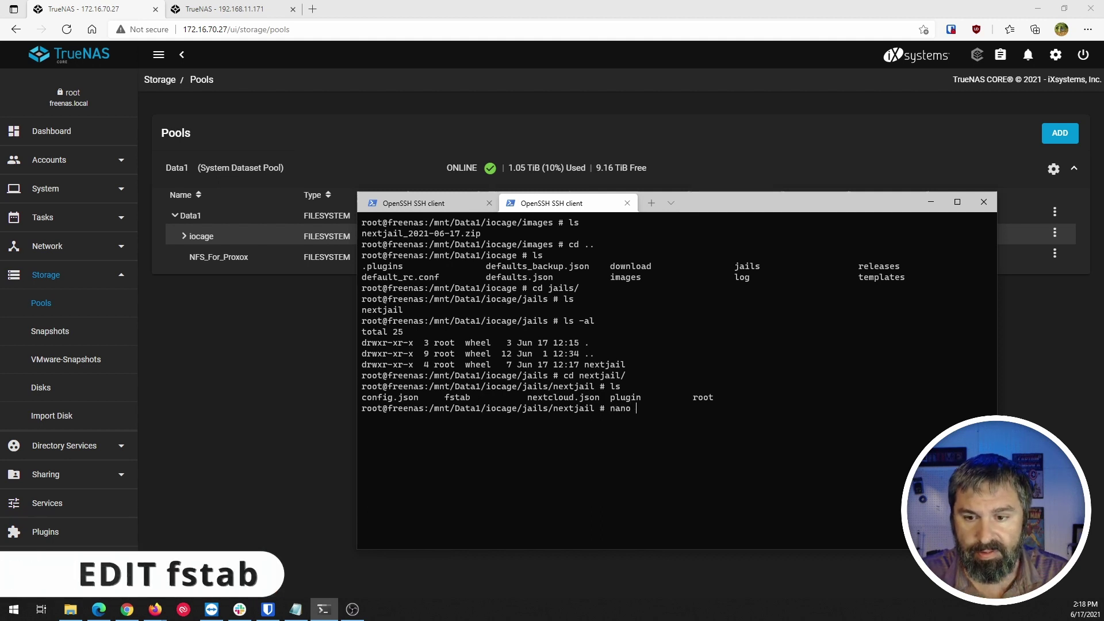
{"action": "type", "text": "fstab"}
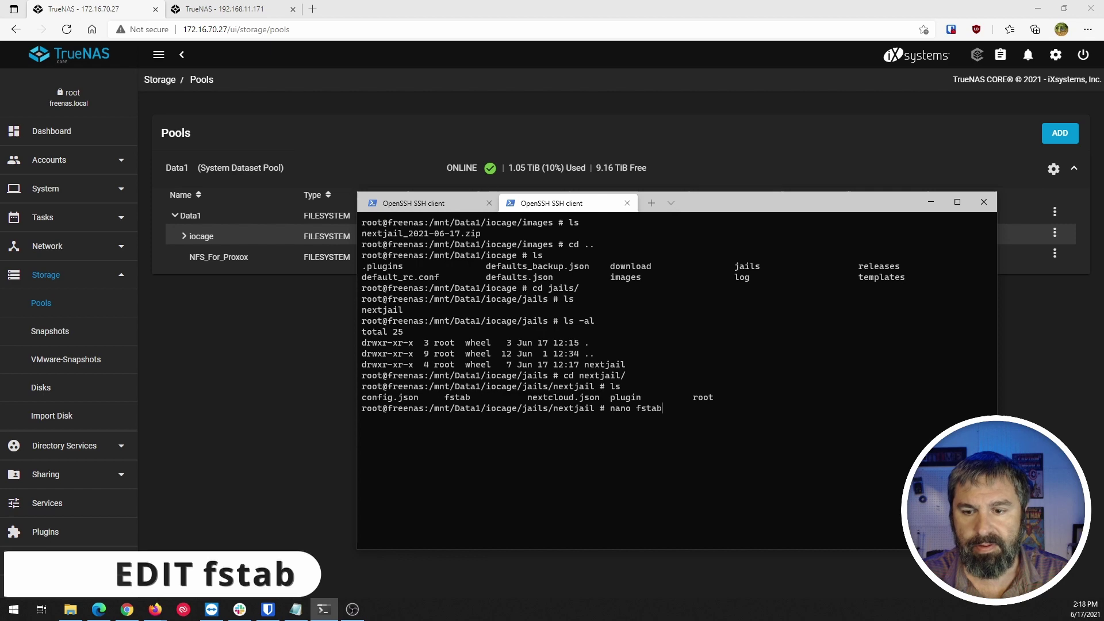
{"action": "key", "text": "Return"}
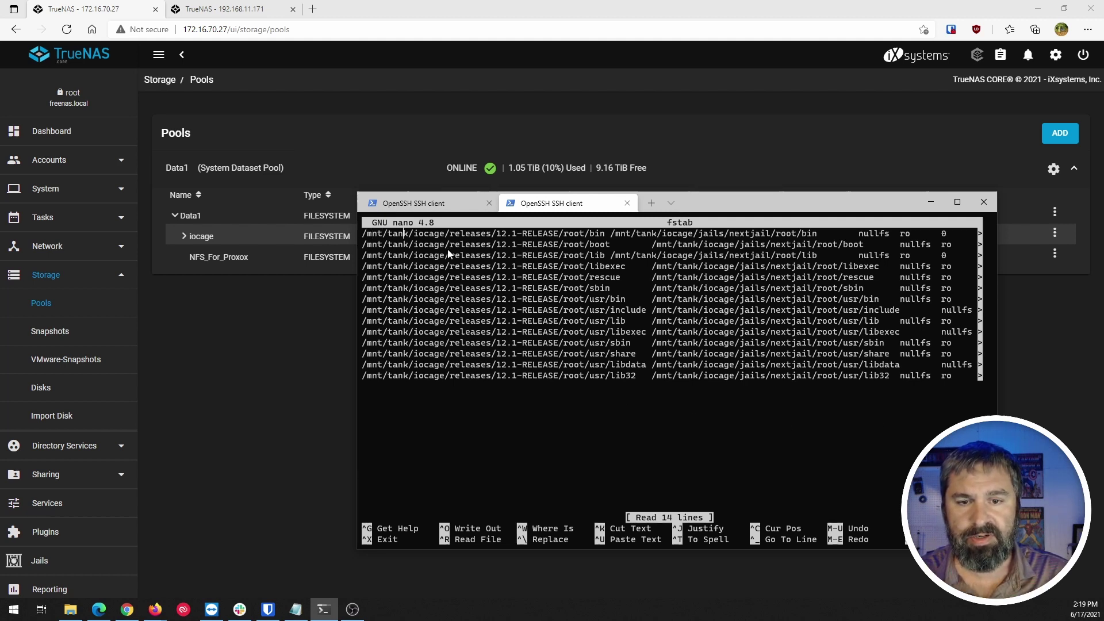
{"action": "key", "text": "Delete"}
{"action": "key", "text": "BackSpace"}
{"action": "key", "text": "BackSpace"}
{"action": "key", "text": "BackSpace"}
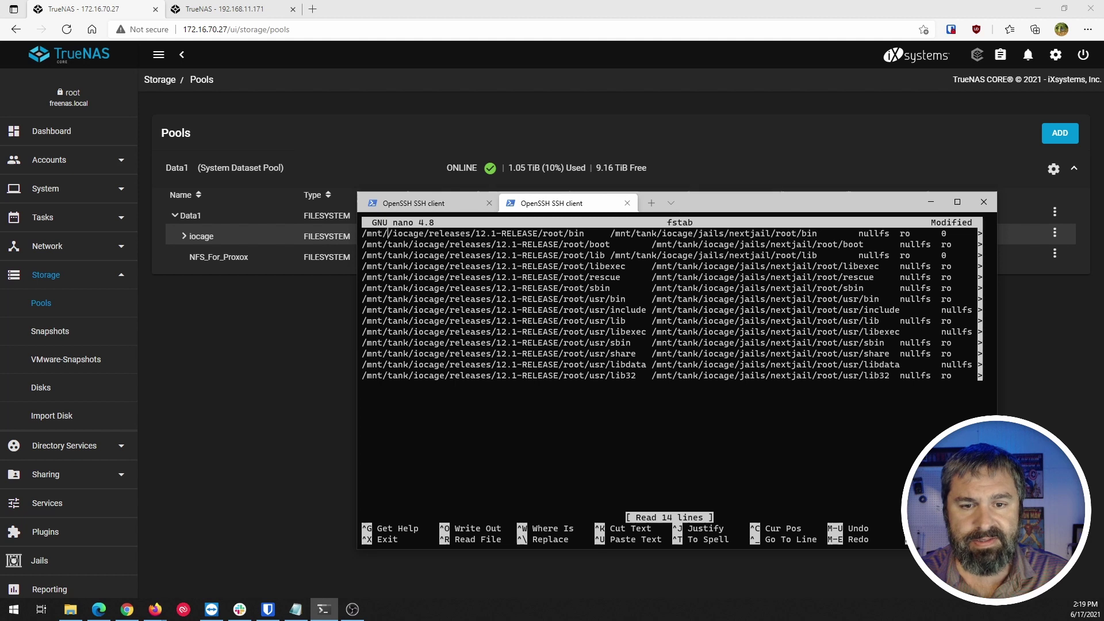
{"action": "type", "text": "Data"}
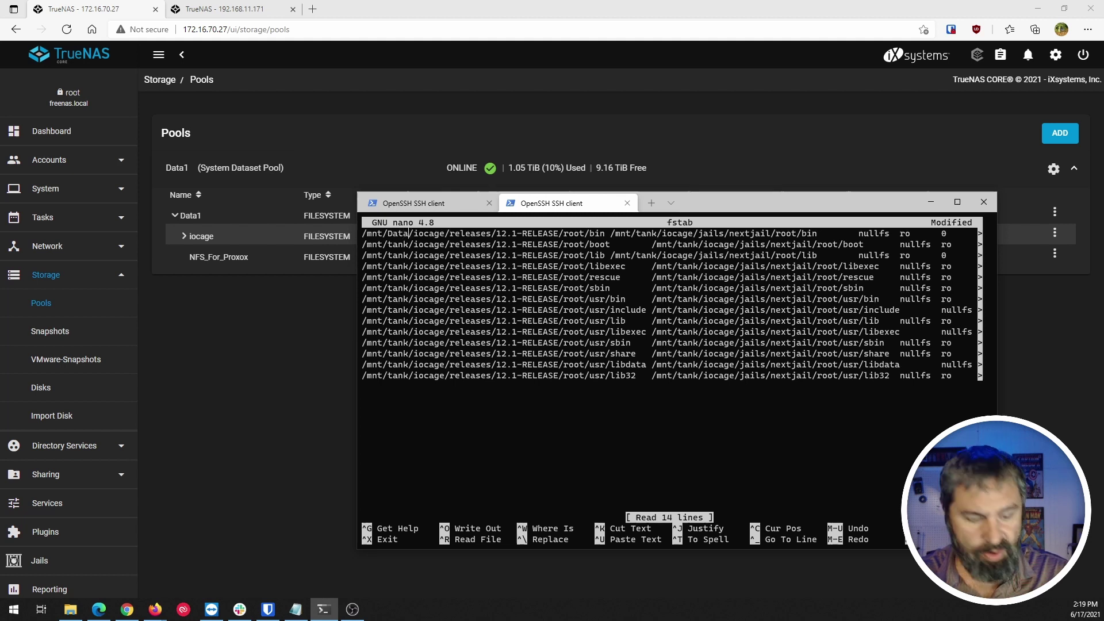
{"action": "type", "text": "1/"}
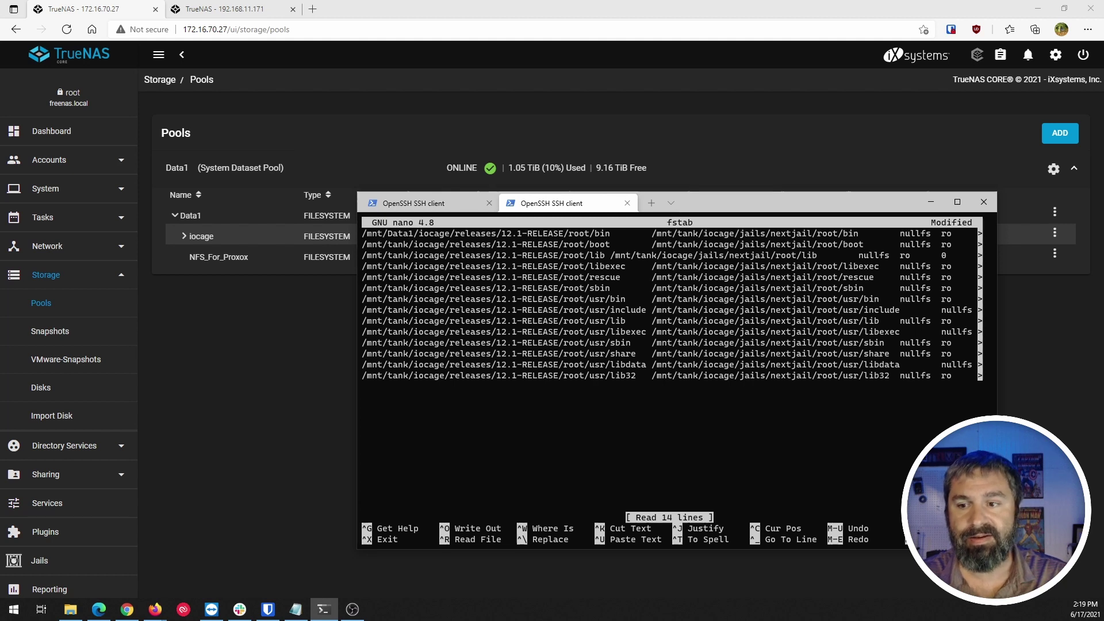
{"action": "key", "text": "Down"}
{"action": "key", "text": "Left"}
{"action": "key", "text": "BackSpace"}
{"action": "key", "text": "BackSpace"}
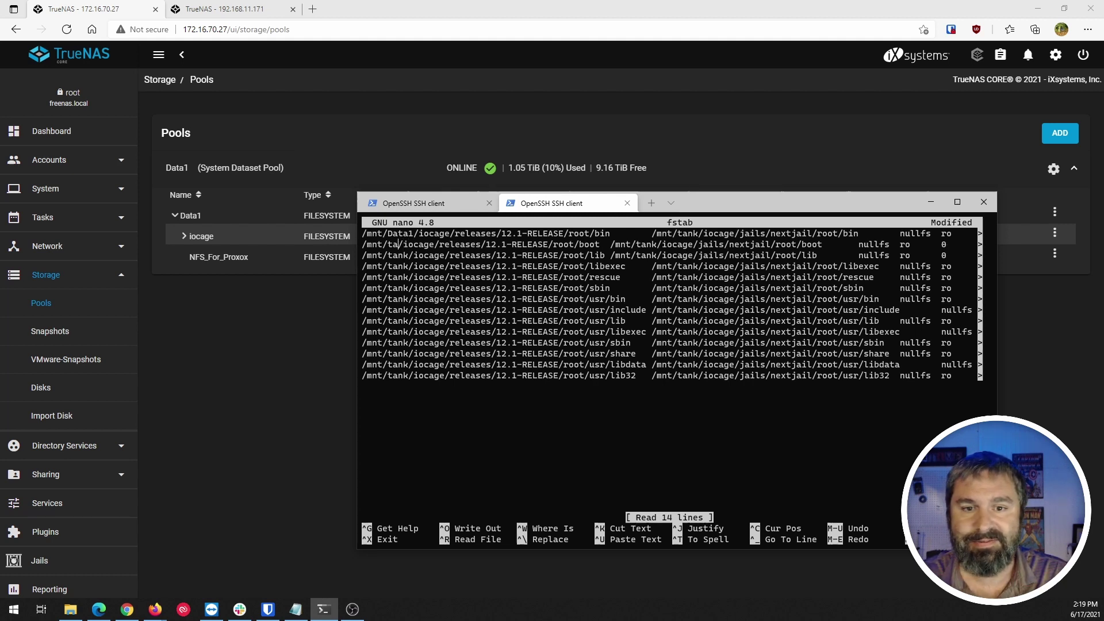
Convert the remaining /mnt/tank paths to /mnt/Data1 and save fstab.
{"action": "key", "text": "alt+;"}
{"action": "key", "text": "alt+;"}
{"action": "key", "text": "alt+;"}
{"action": "key", "text": "alt+;"}
{"action": "key", "text": "alt+;"}
{"action": "key", "text": "alt+;"}
{"action": "key", "text": "alt+;"}
{"action": "key", "text": "alt+;"}
{"action": "key", "text": "alt+;"}
{"action": "key", "text": "alt+;"}
{"action": "key", "text": "alt+;"}
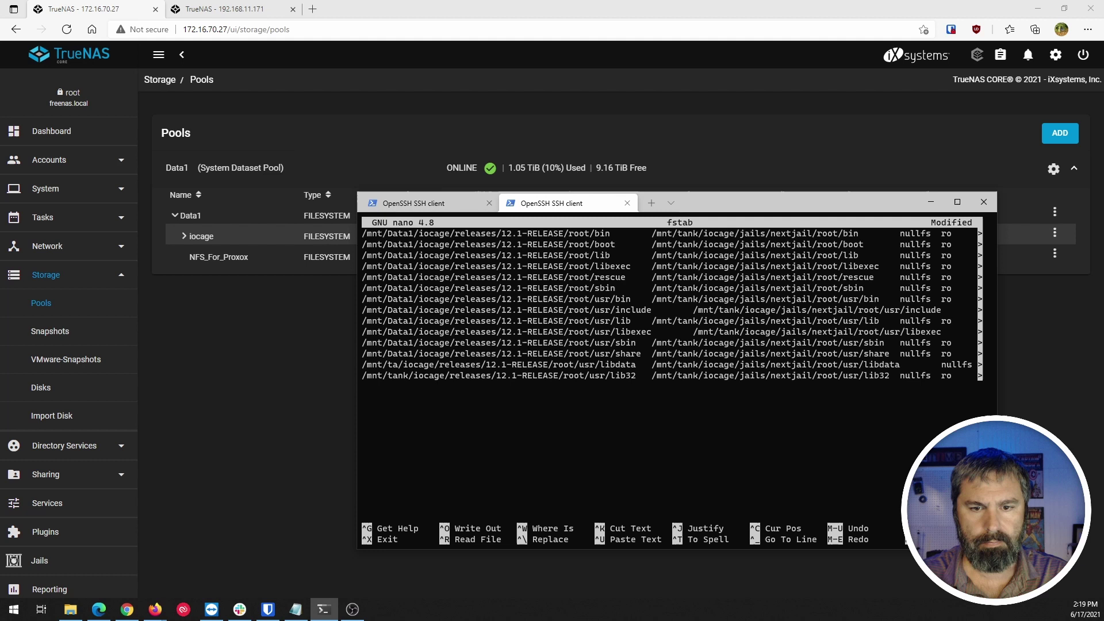
{"action": "key", "text": "alt+;"}
{"action": "key", "text": "alt+;"}
{"action": "key", "text": "alt+;"}
{"action": "key", "text": "alt+;"}
{"action": "key", "text": "alt+;"}
{"action": "key", "text": "alt+;"}
{"action": "key", "text": "alt+;"}
{"action": "key", "text": "alt+;"}
{"action": "key", "text": "alt+;"}
{"action": "key", "text": "alt+;"}
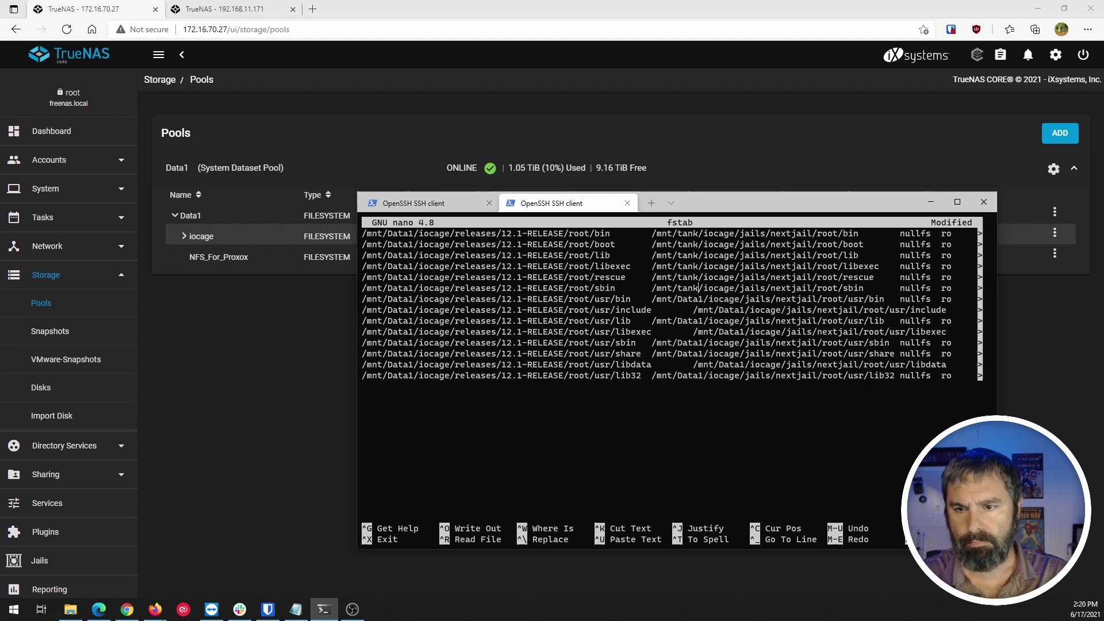
{"action": "key", "text": "alt+;"}
{"action": "key", "text": "alt+;"}
{"action": "key", "text": "alt+;"}
{"action": "key", "text": "alt+;"}
{"action": "key", "text": "alt+;"}
{"action": "key", "text": "alt+;"}
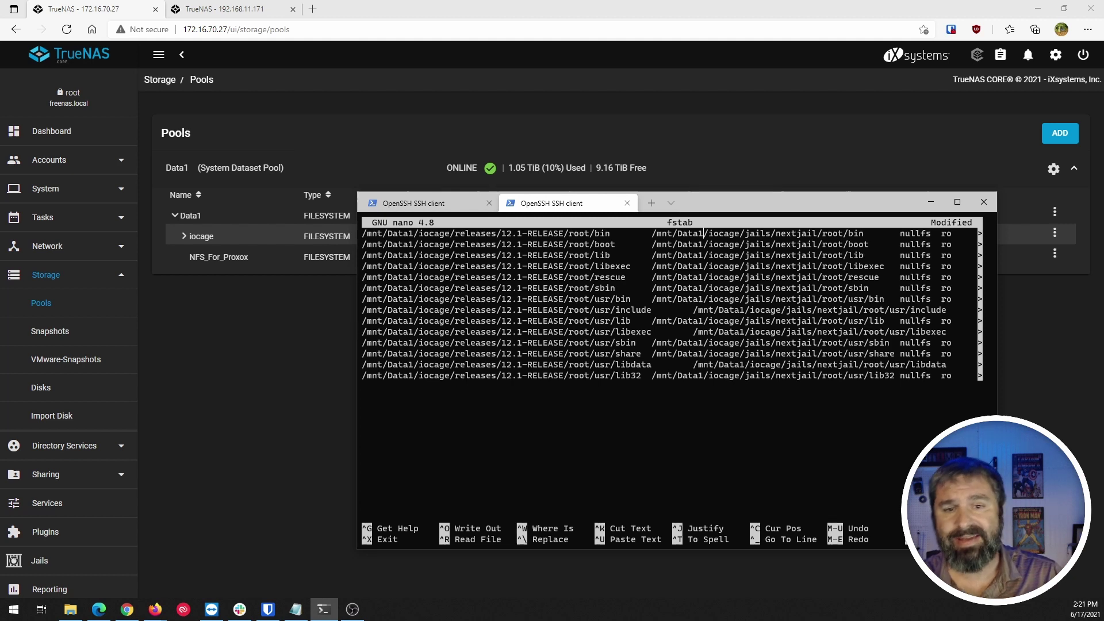
{"action": "key", "text": "ctrl+x"}
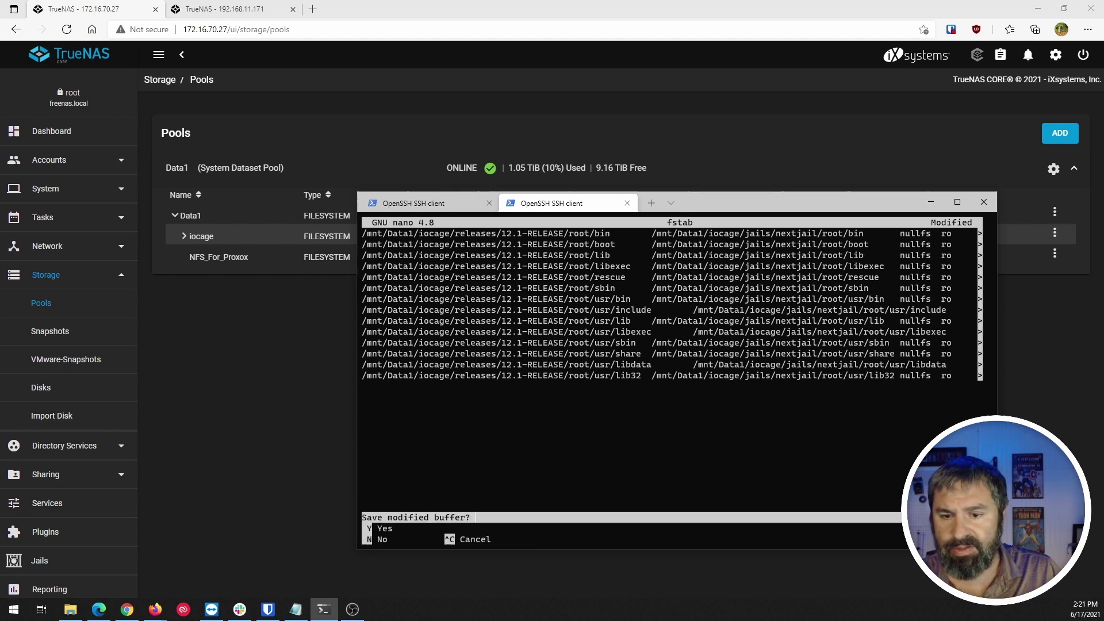
{"action": "key", "text": "y"}
{"action": "key", "text": "Return"}
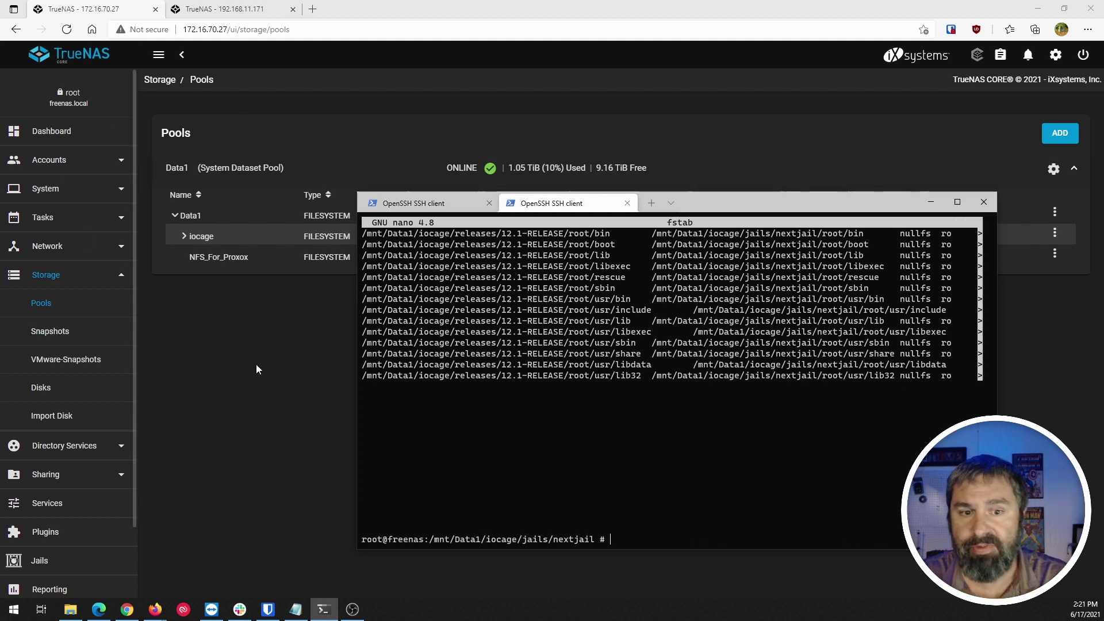
Try starting the nextjail plugin from the Plugins page.
{"action": "left_click", "coordinate": [299, 357]}
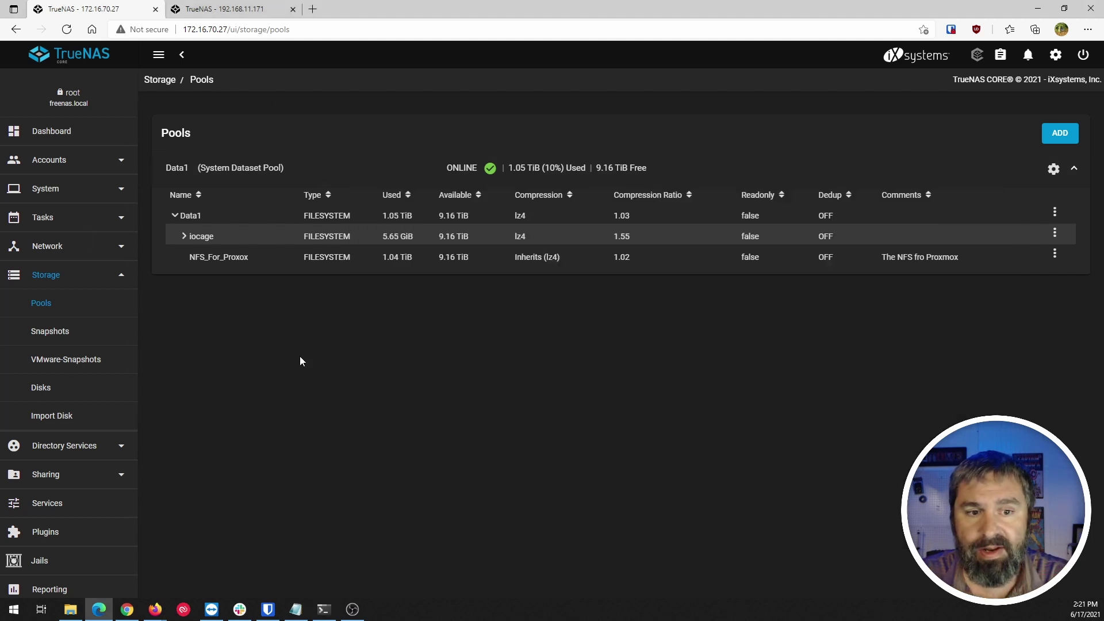
{"action": "left_click", "coordinate": [57, 529]}
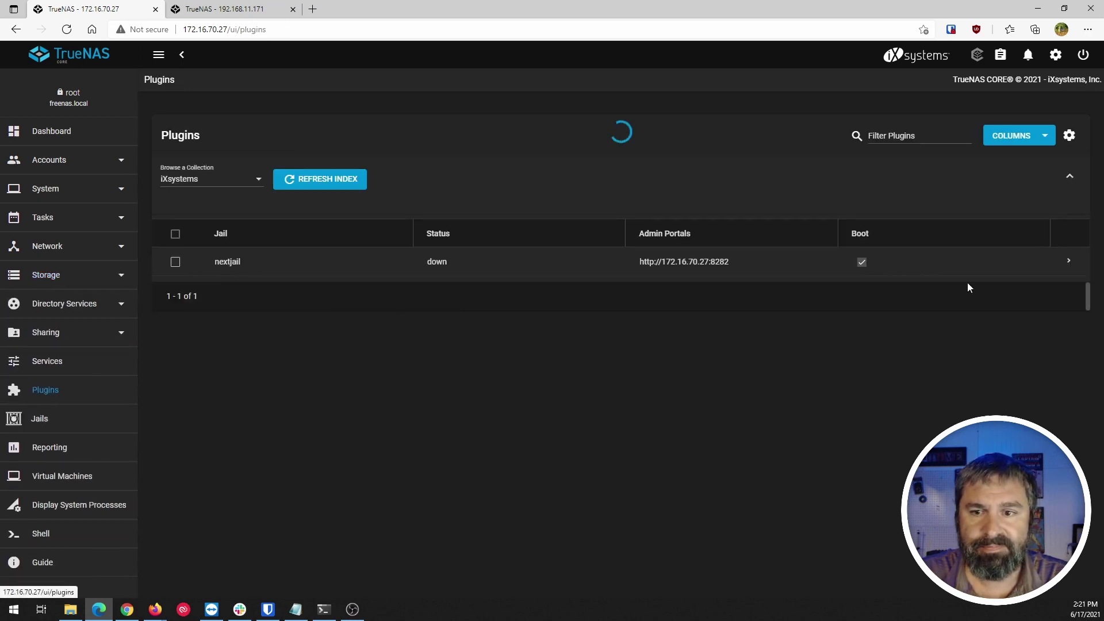
{"action": "left_click", "coordinate": [1068, 261]}
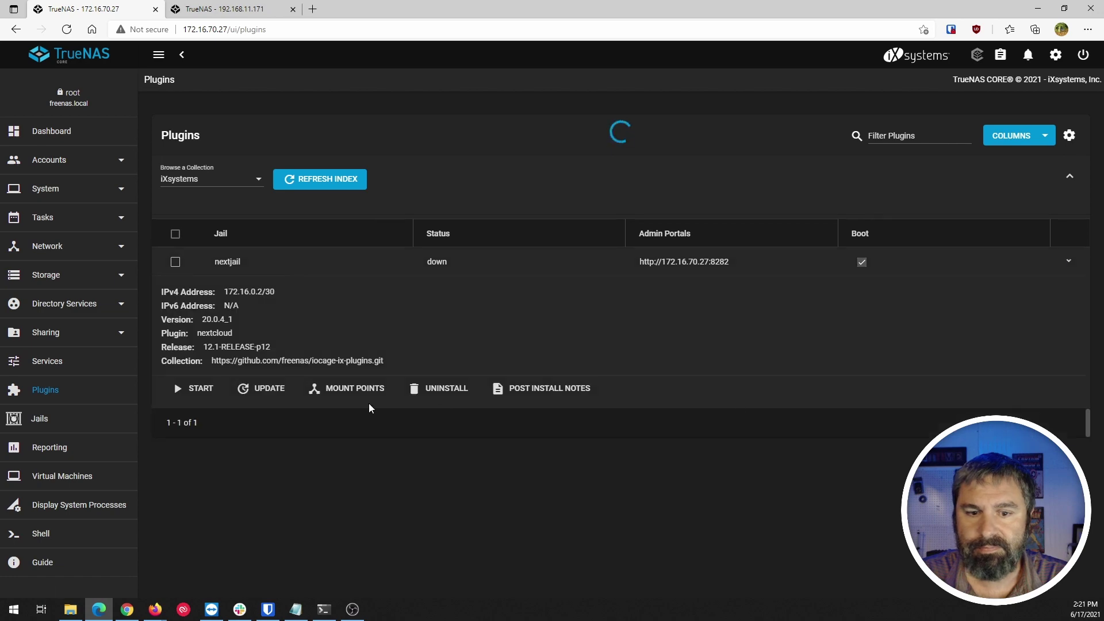
{"action": "left_click", "coordinate": [208, 391]}
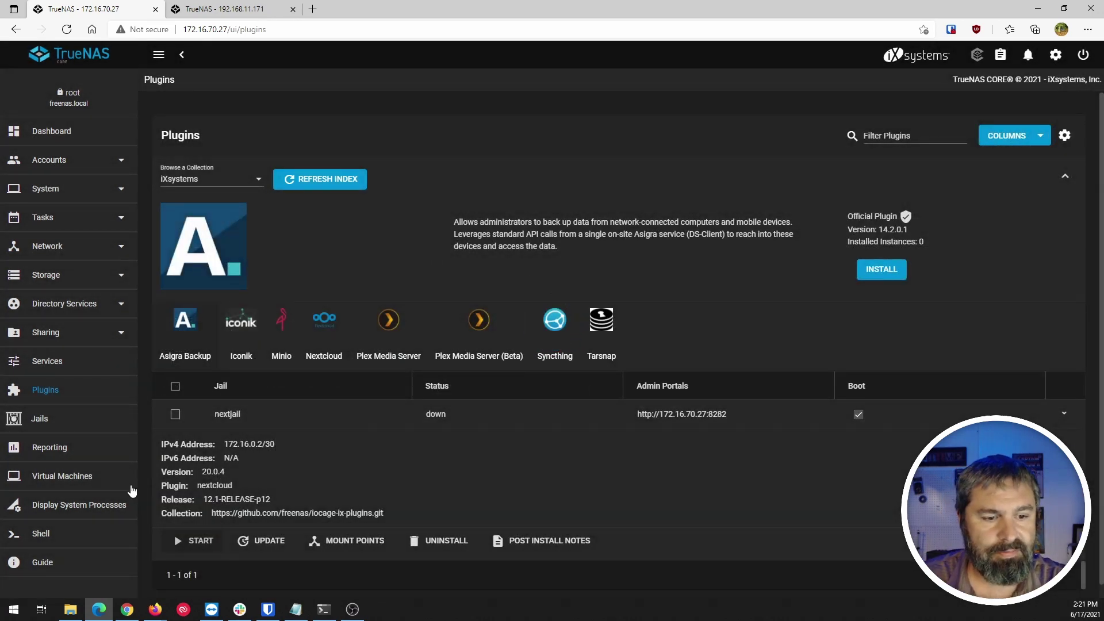
Start nextjail from the Jails page; it fails because 12.1-RELEASE is missing under /mnt/Data1/iocage/releases.
{"action": "left_click", "coordinate": [47, 425]}
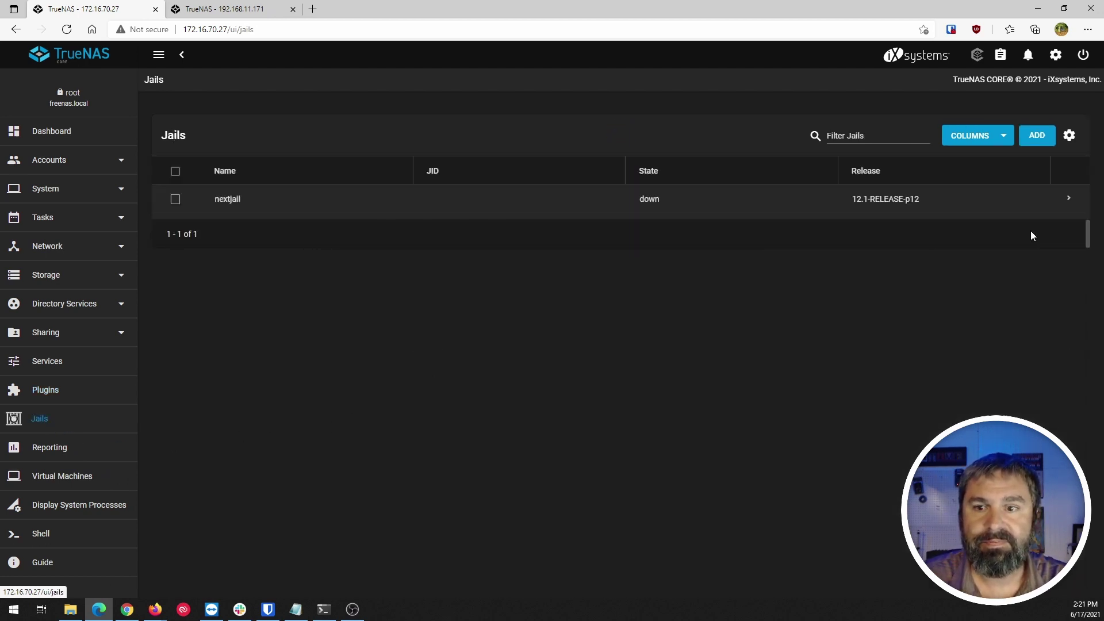
{"action": "left_click", "coordinate": [1068, 199]}
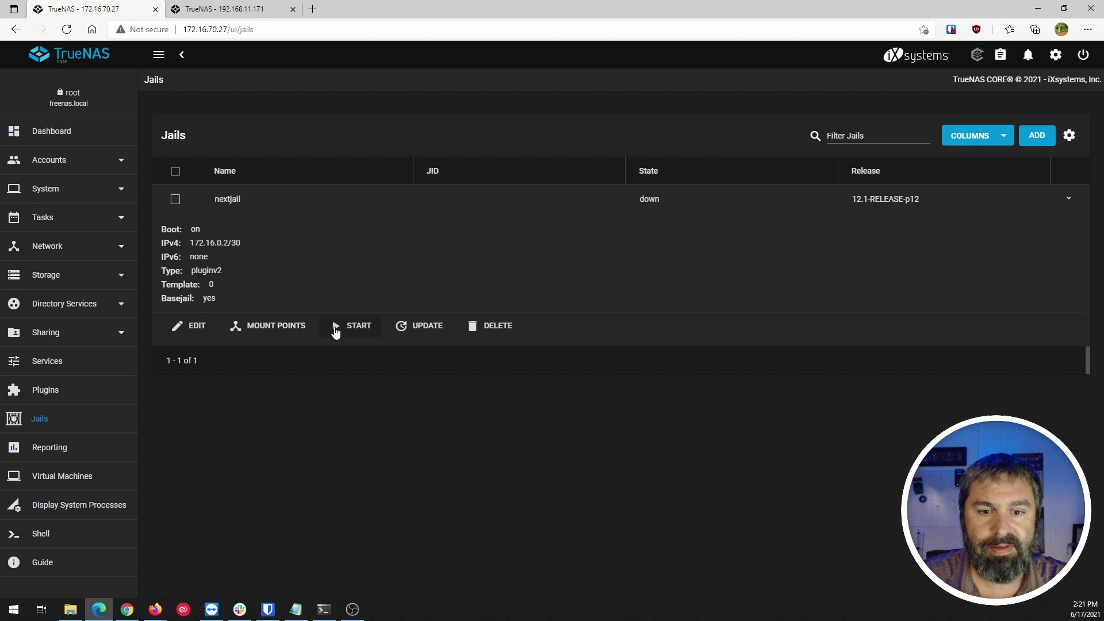
{"action": "left_click", "coordinate": [339, 326]}
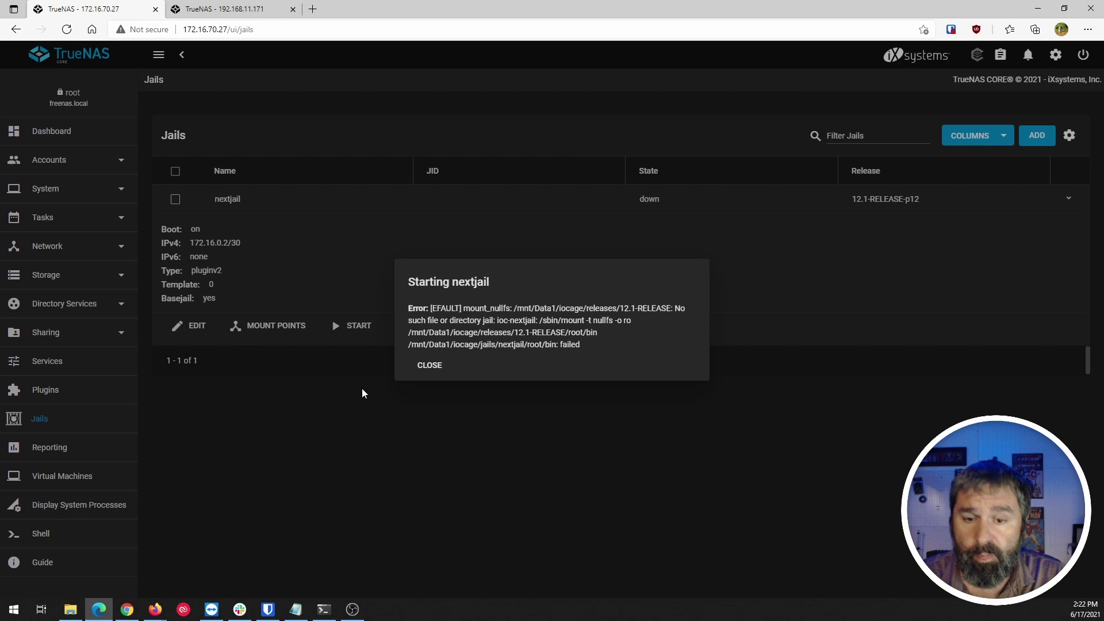
{"action": "key", "text": "alt+Tab"}
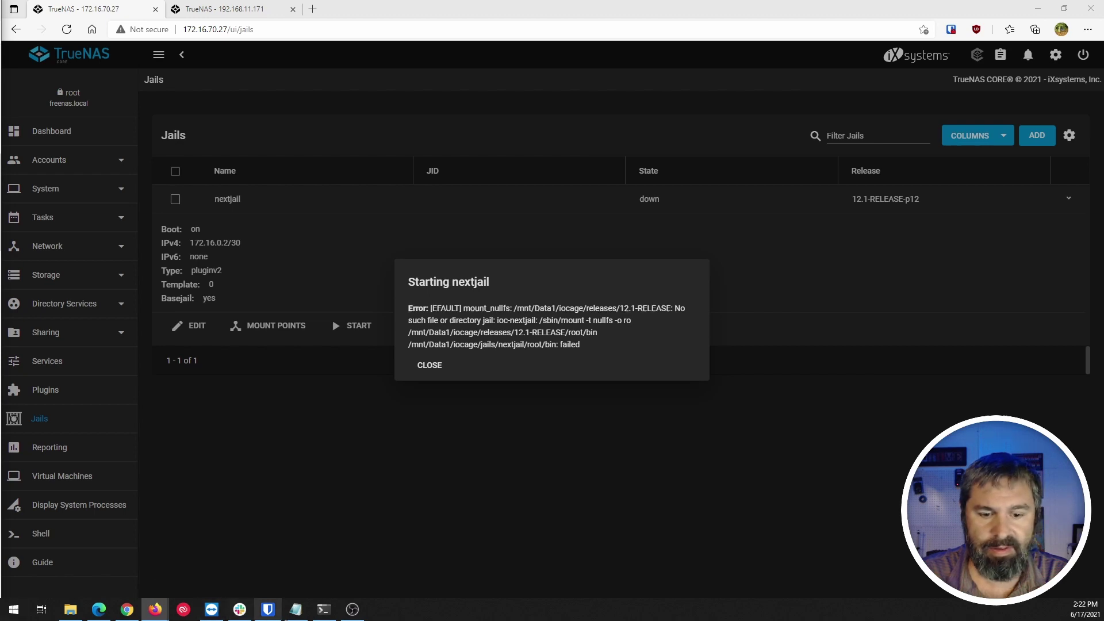
{"action": "left_click", "coordinate": [324, 609]}
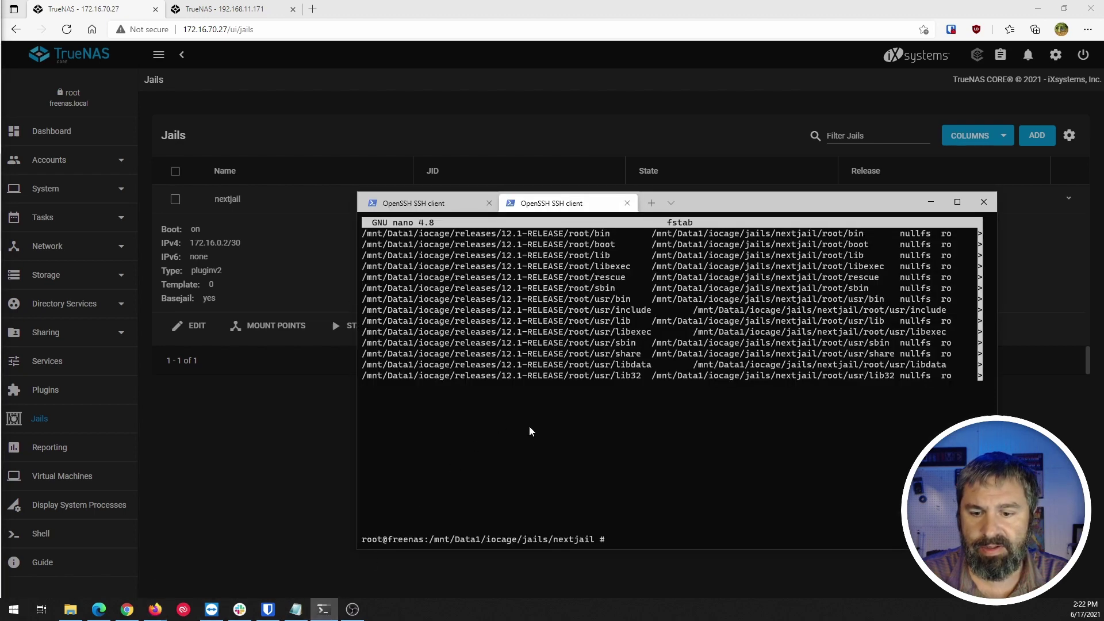
Clear the terminal and move up from nextjail to /mnt/Data1/iocage, listing the jails folder on the way.
{"action": "type", "text": "cleare"}
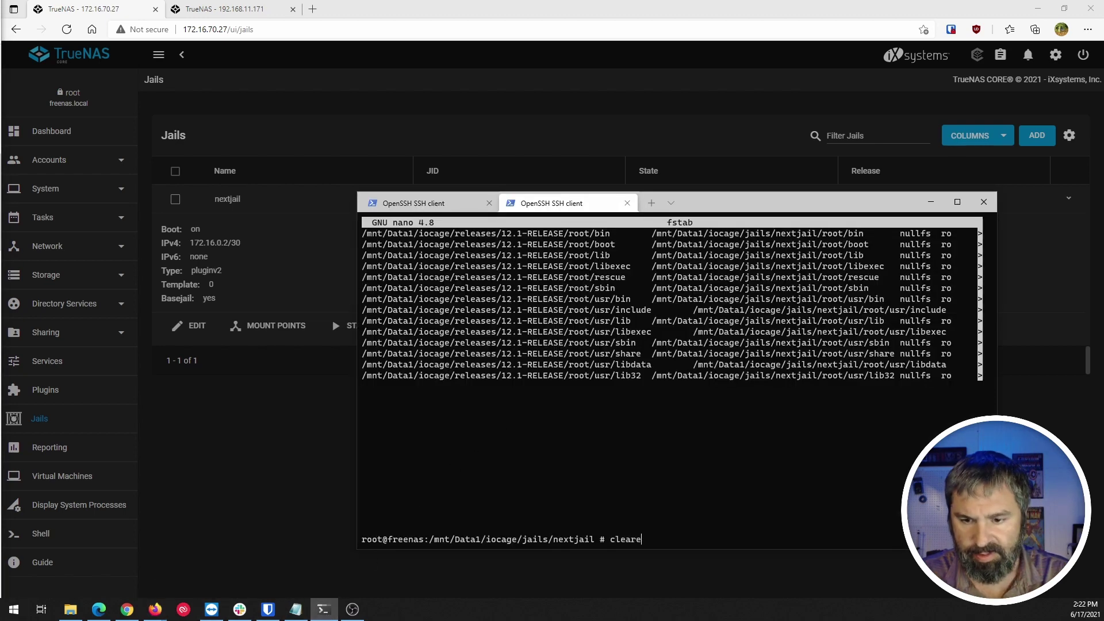
{"action": "key", "text": "Return"}
{"action": "type", "text": "ls"}
{"action": "key", "text": "BackSpace"}
{"action": "key", "text": "BackSpace"}
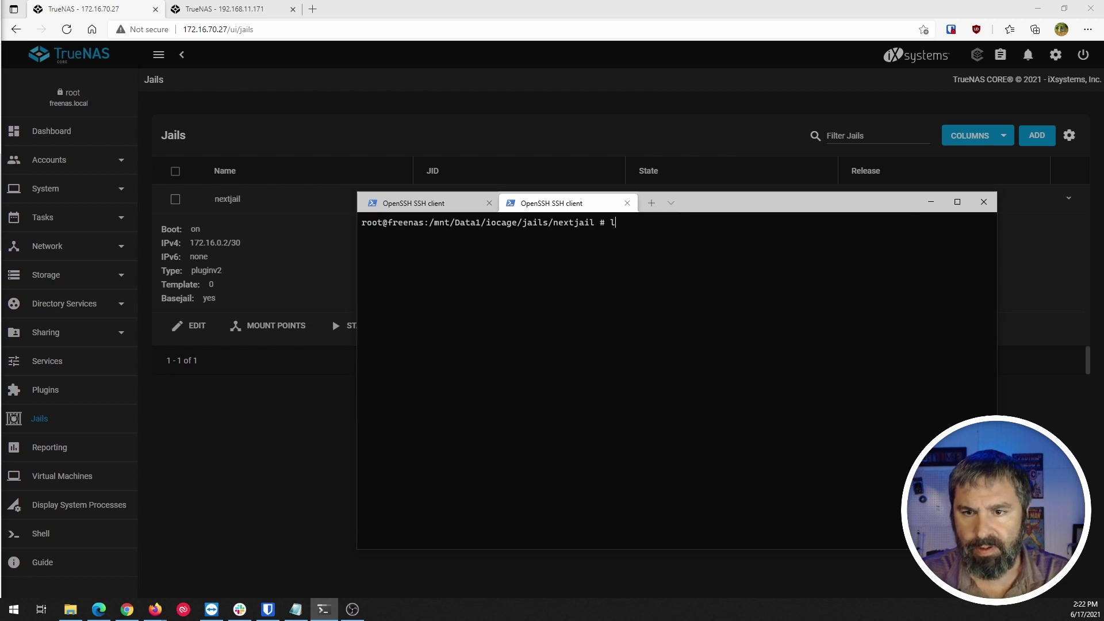
{"action": "type", "text": "cd .."}
{"action": "key", "text": "Return"}
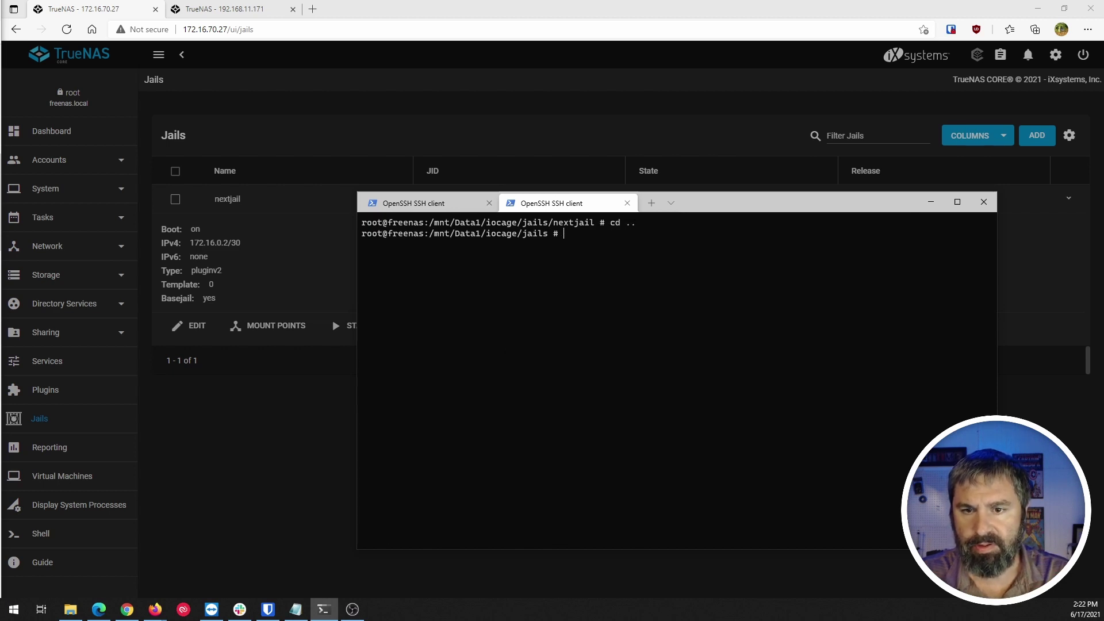
{"action": "type", "text": "ls"}
{"action": "key", "text": "Return"}
{"action": "type", "text": "cd"}
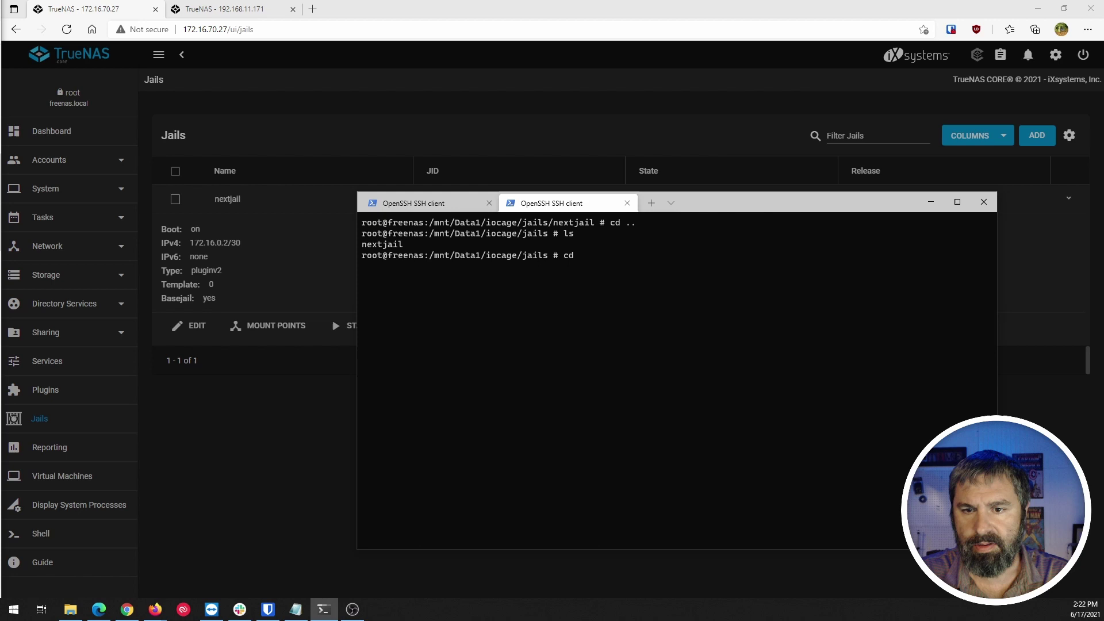
{"action": "type", "text": " .."}
{"action": "key", "text": "Return"}
{"action": "type", "text": "ls"}
{"action": "key", "text": "Return"}
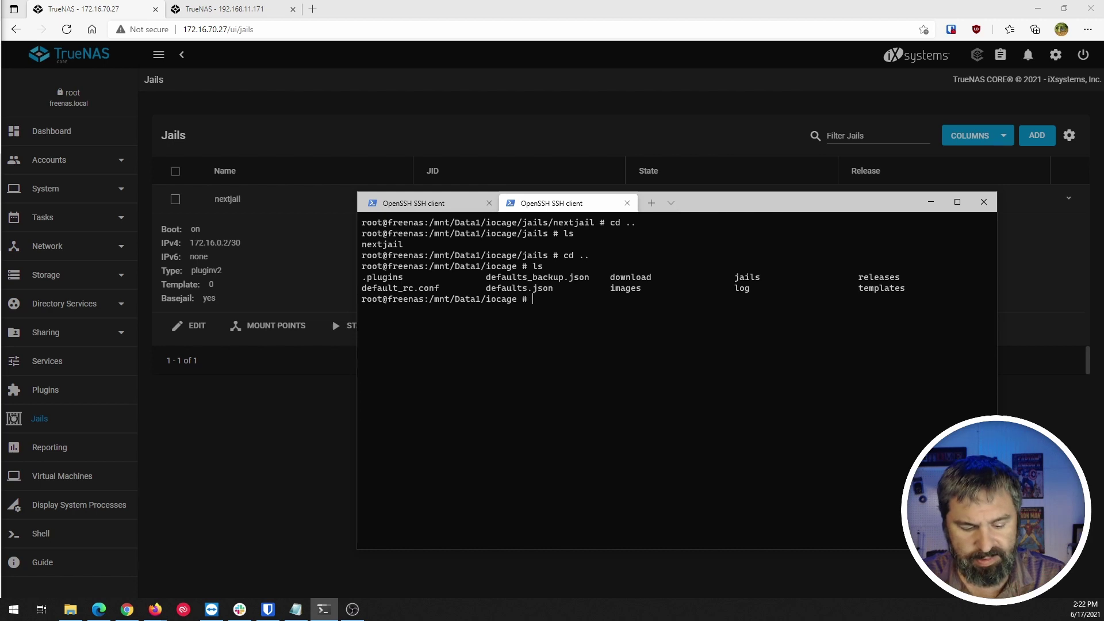
List the releases folder, showing only 12.2-RELEASE, and highlight 12.1 in the browser error.
{"action": "type", "text": "cd rel"}
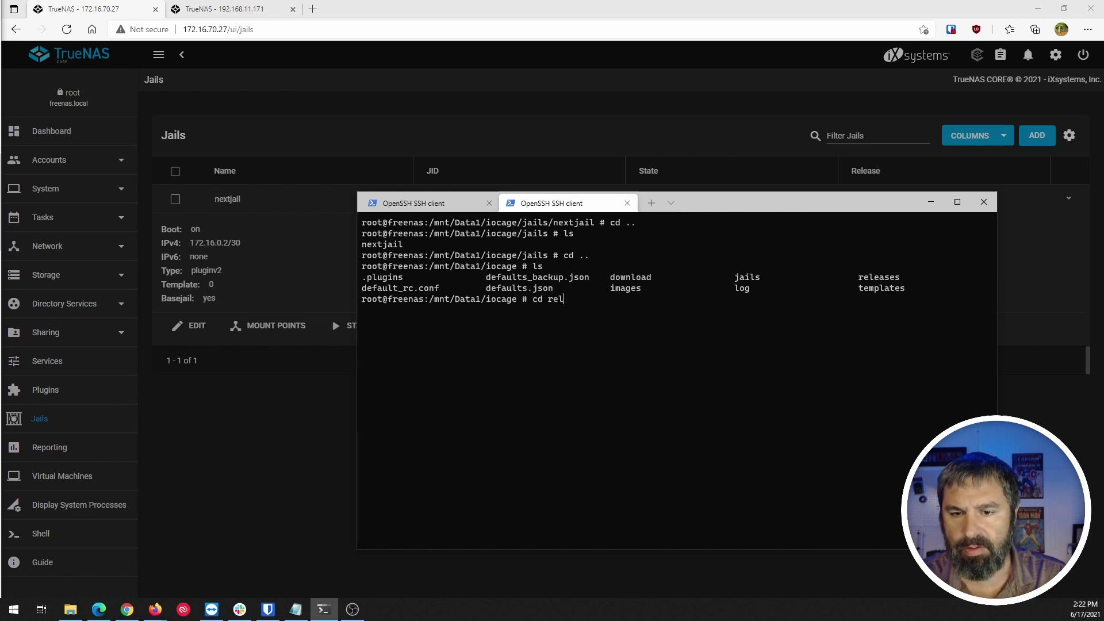
{"action": "key", "text": "Tab"}
{"action": "key", "text": "Return"}
{"action": "type", "text": "ls"}
{"action": "key", "text": "Return"}
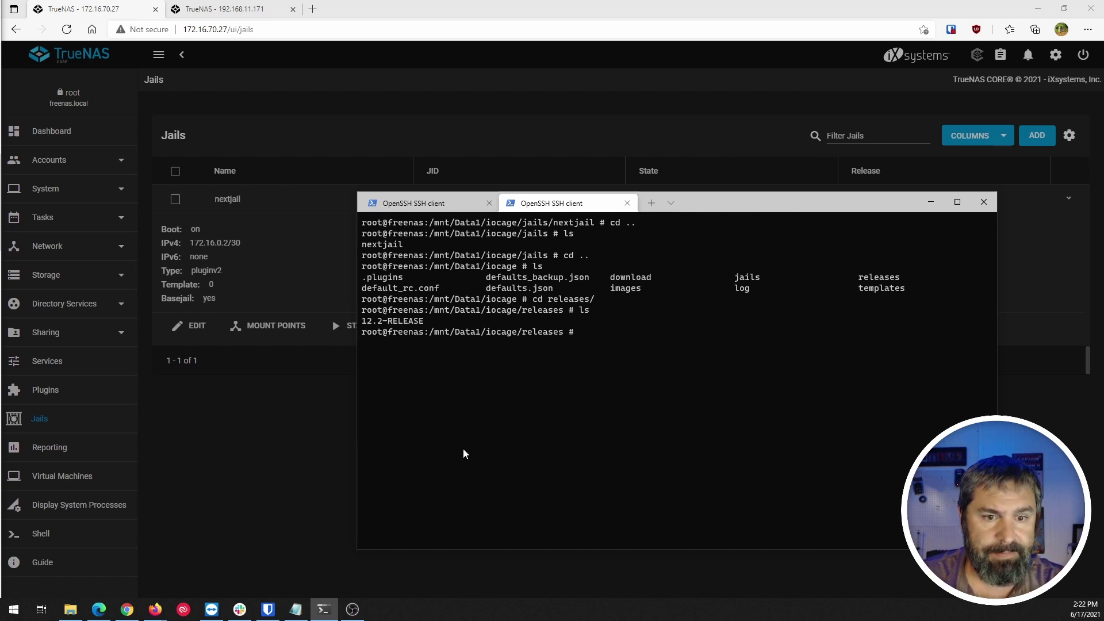
{"action": "left_click", "coordinate": [345, 435]}
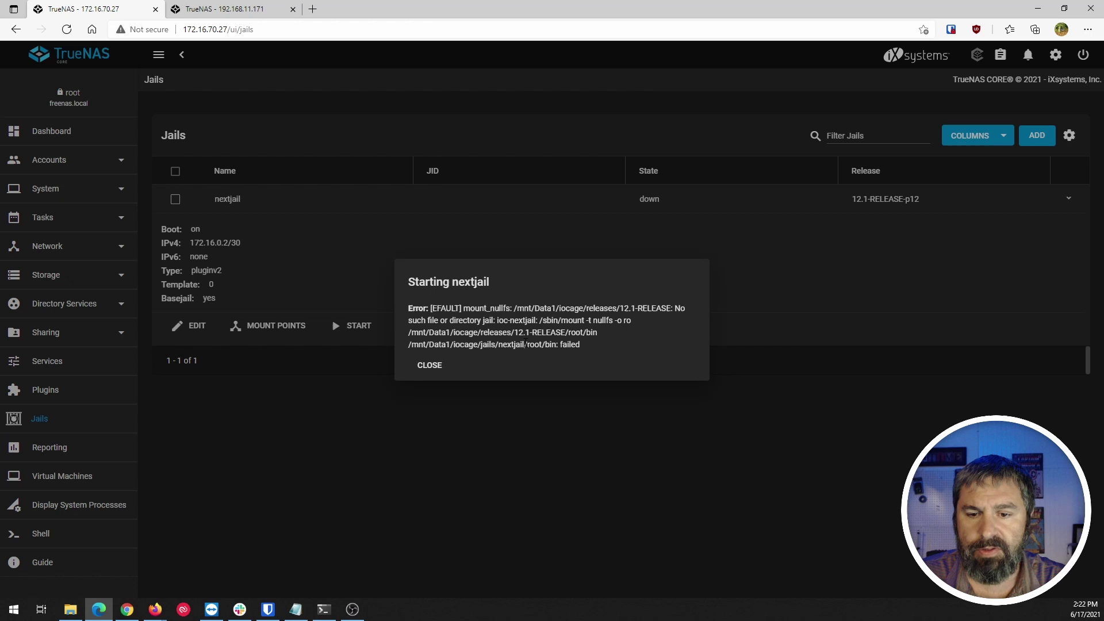
{"action": "left_click_drag", "start_coordinate": [514, 333], "coordinate": [530, 333]}
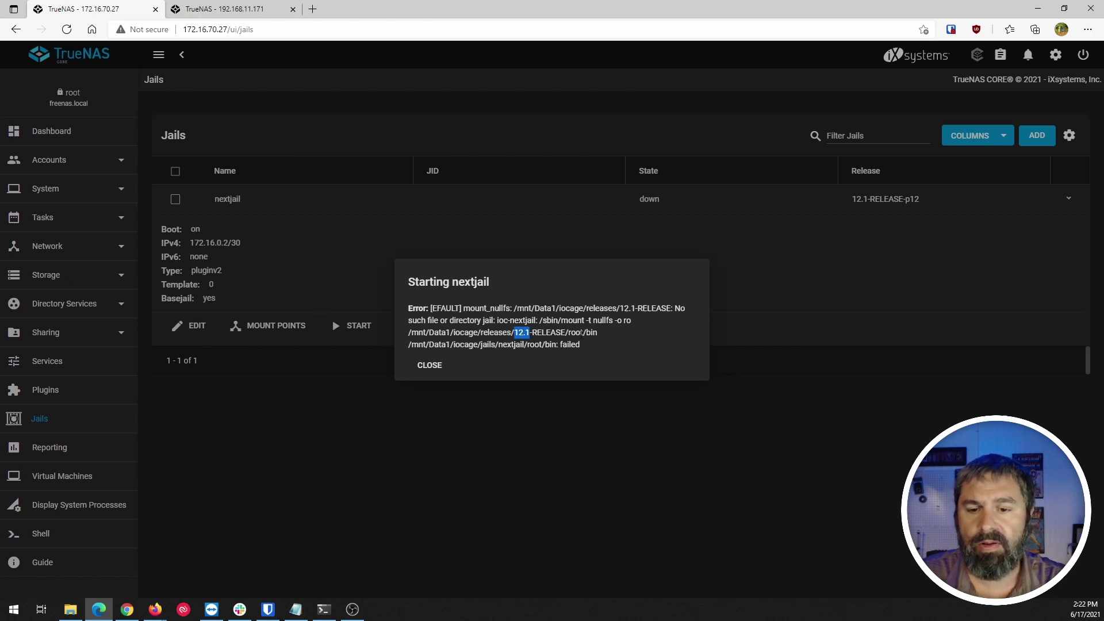
Begin typing an iocage fetch command at the /mnt/Data1/iocage/releases prompt.
{"action": "left_click", "coordinate": [323, 609]}
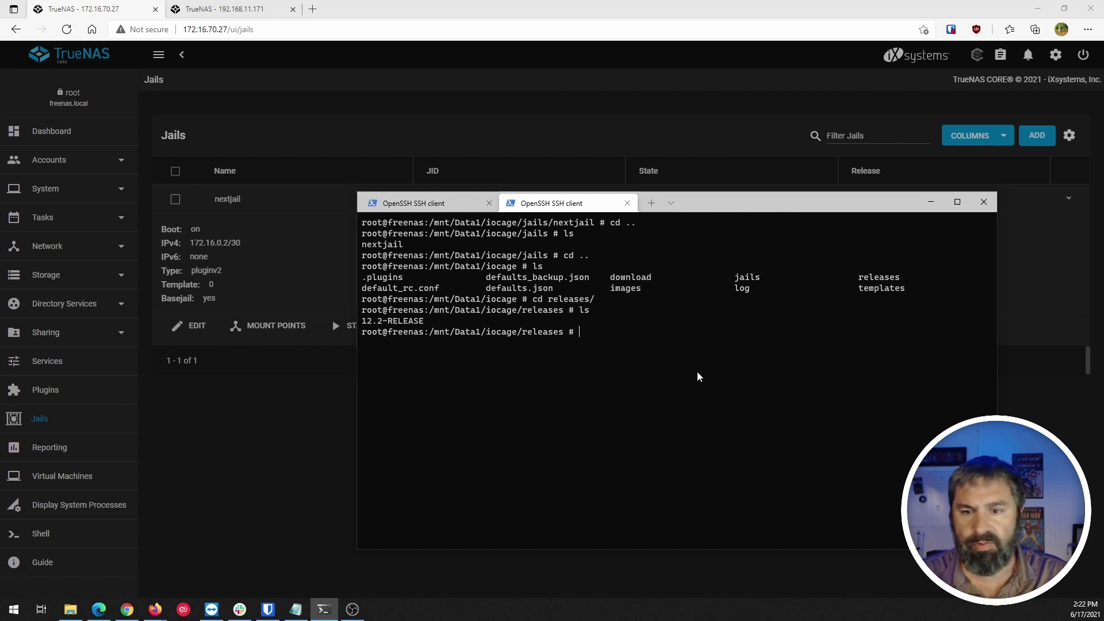
{"action": "type", "text": "io"}
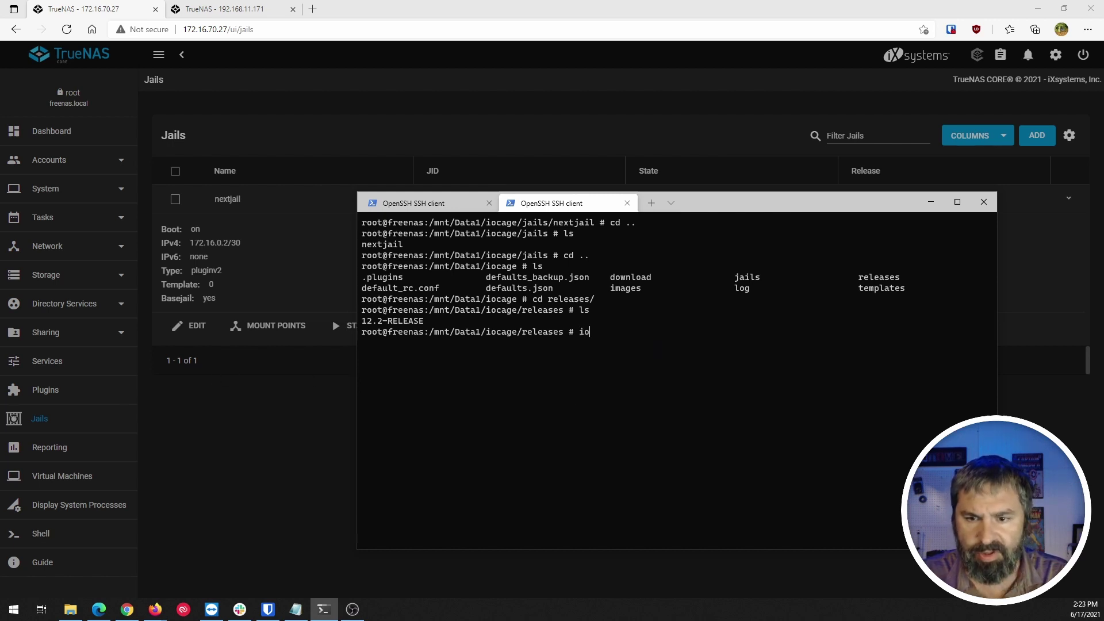
{"action": "type", "text": "cage f"}
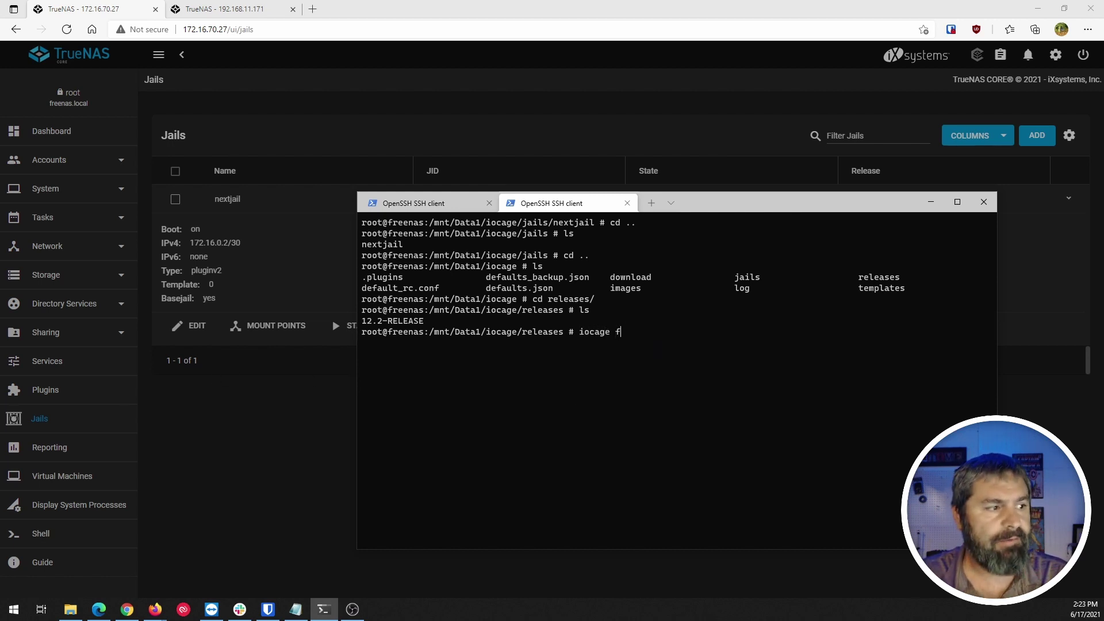
{"action": "type", "text": "rech"}
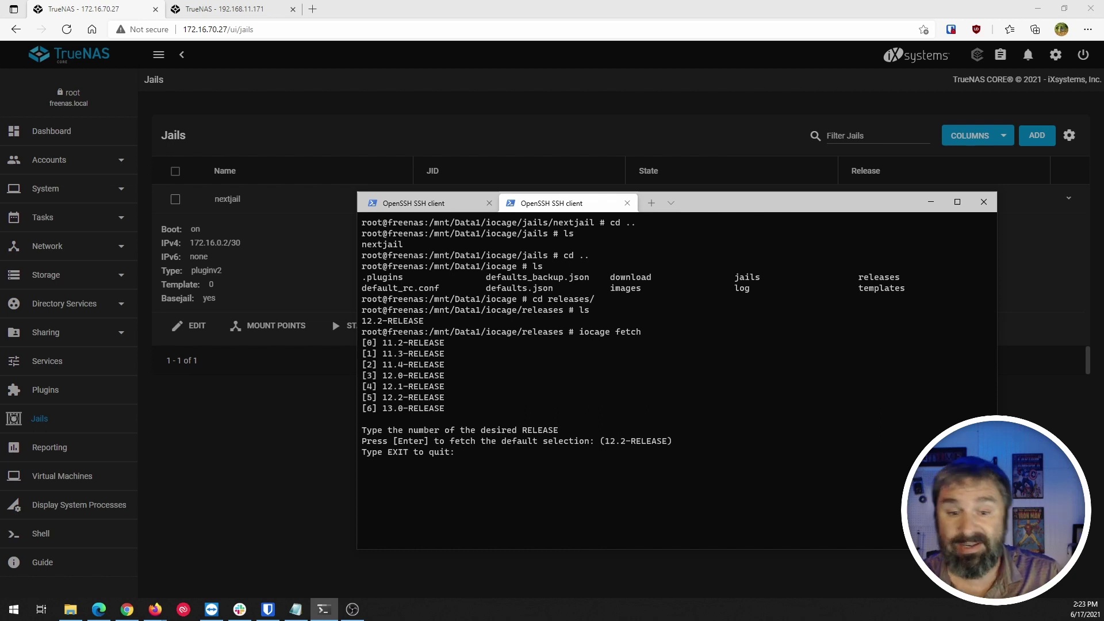
Fetch 12.1-RELEASE with option 4, confirm it beside 12.2-RELEASE, and close the jail error.
{"action": "type", "text": "4"}
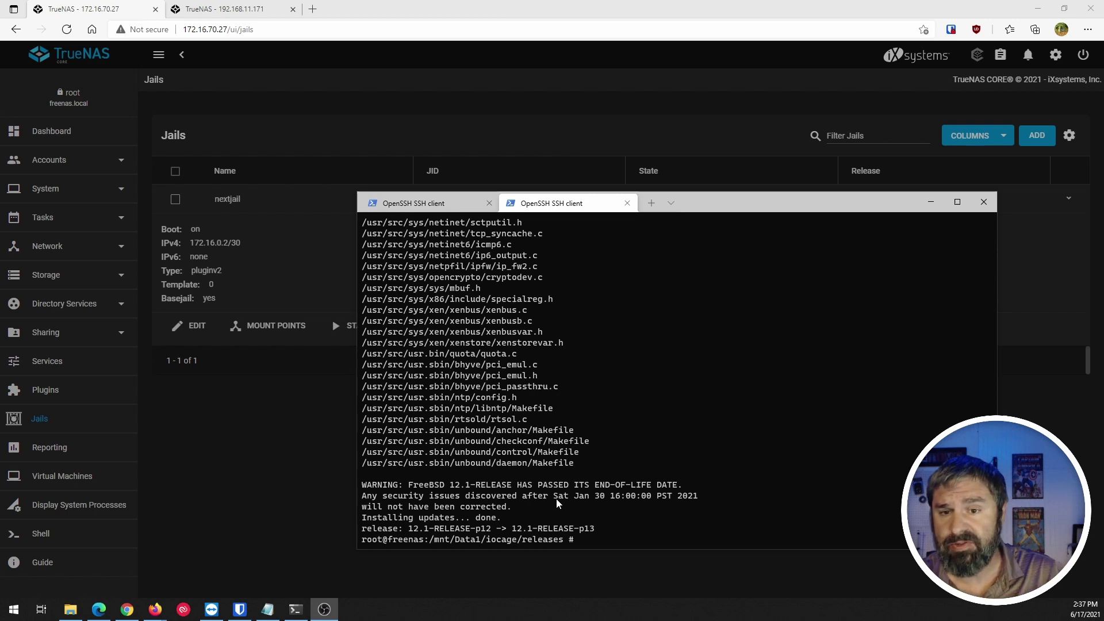
{"action": "left_click", "coordinate": [634, 539]}
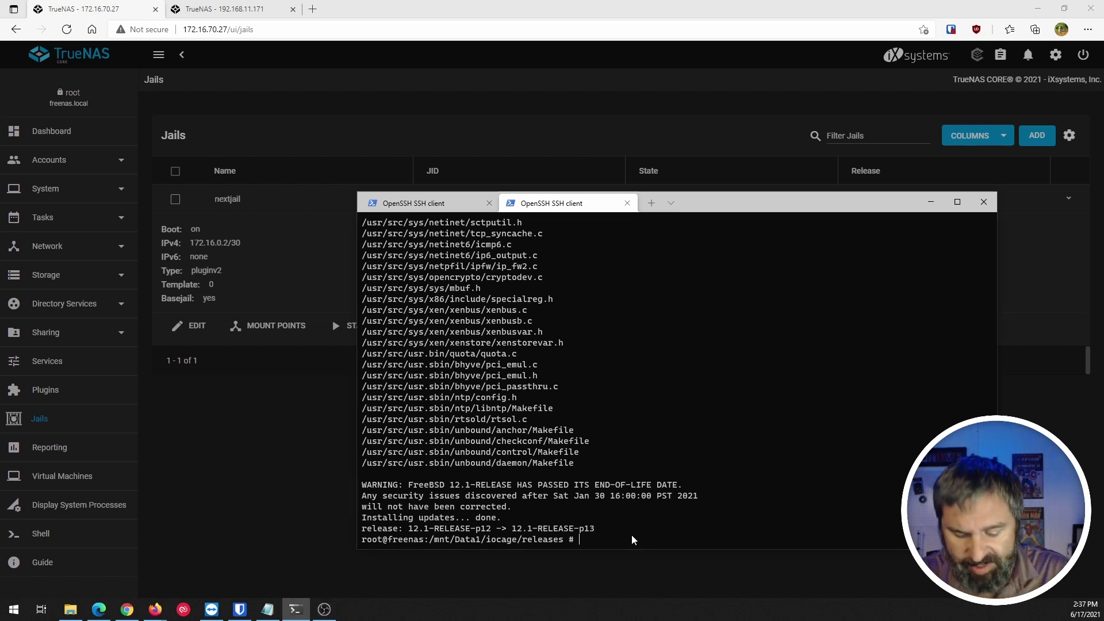
{"action": "type", "text": "ls"}
{"action": "key", "text": "Return"}
{"action": "key", "text": "Return"}
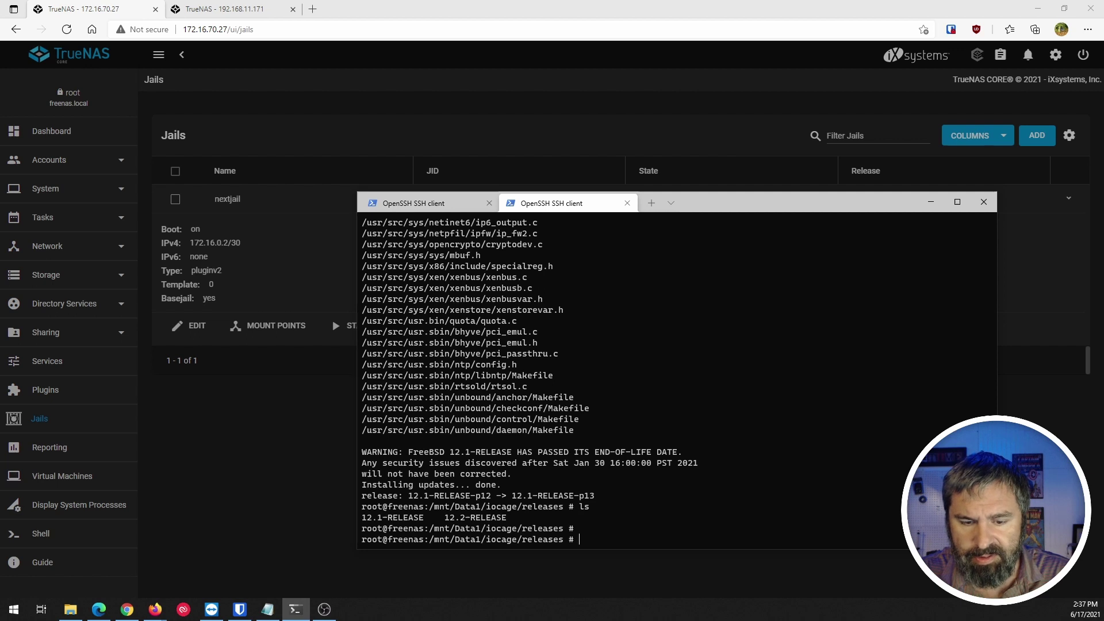
{"action": "type", "text": "cle"}
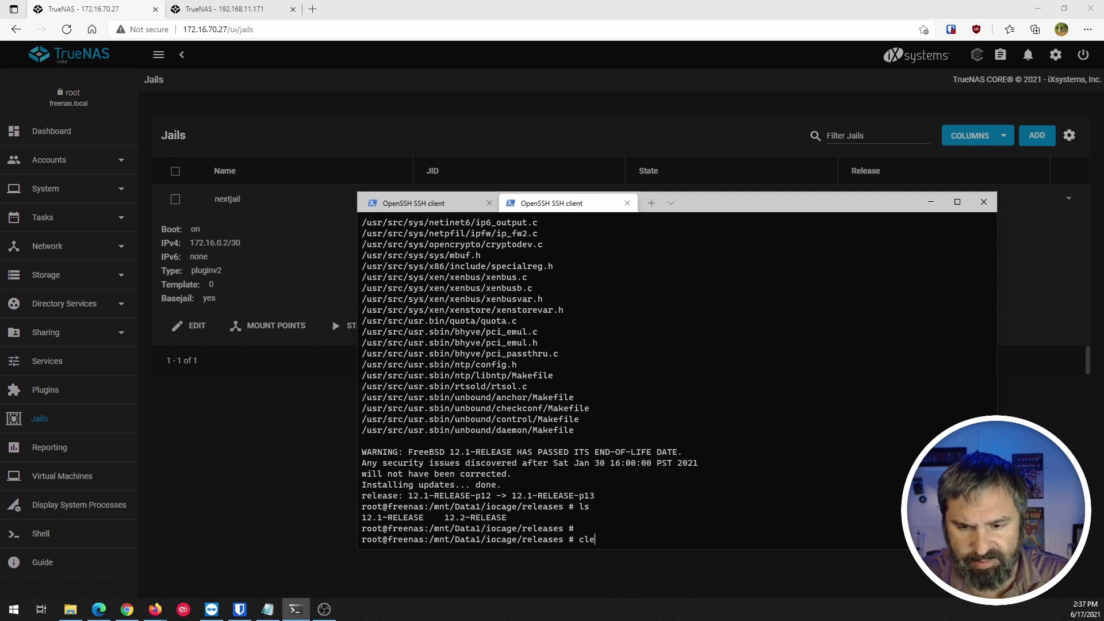
{"action": "type", "text": "ar"}
{"action": "key", "text": "Return"}
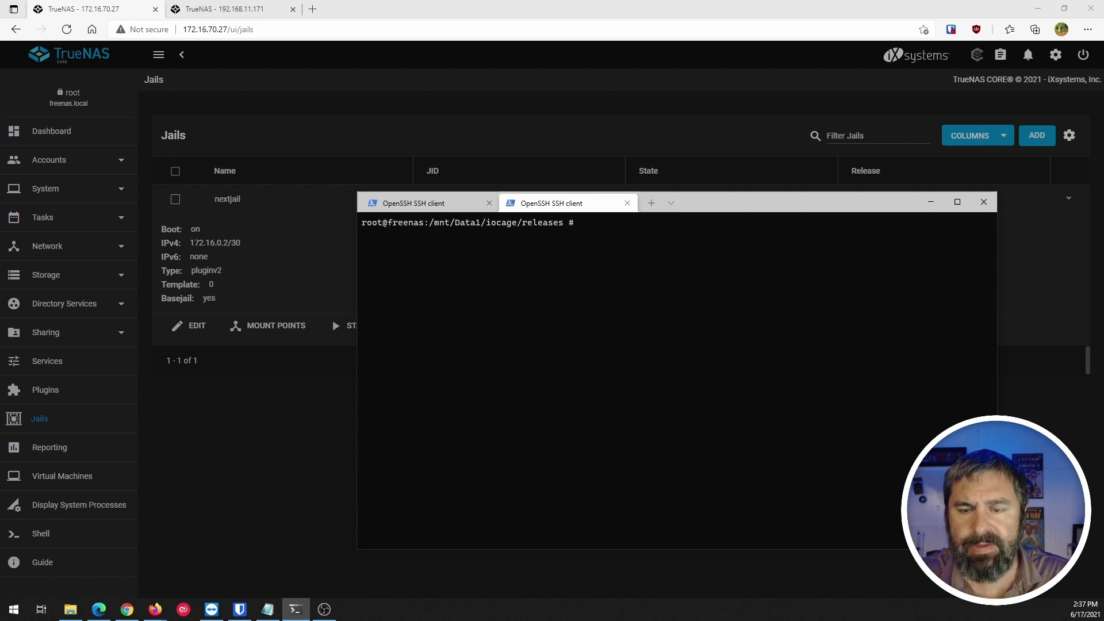
{"action": "type", "text": "ls"}
{"action": "key", "text": "Return"}
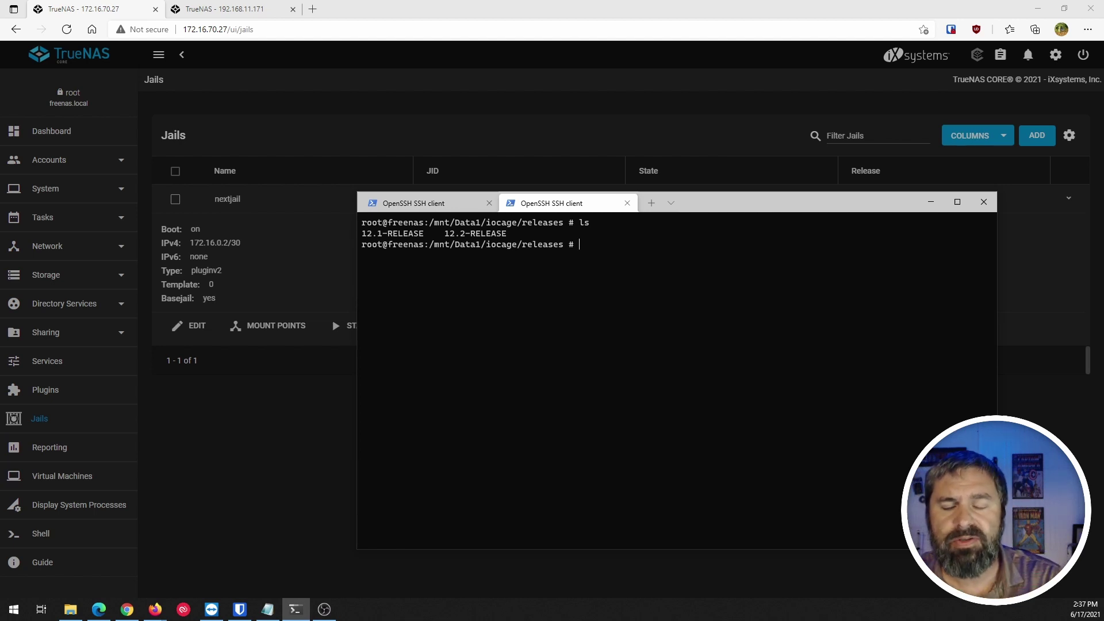
{"action": "left_click", "coordinate": [213, 414]}
{"action": "left_click", "coordinate": [431, 367]}
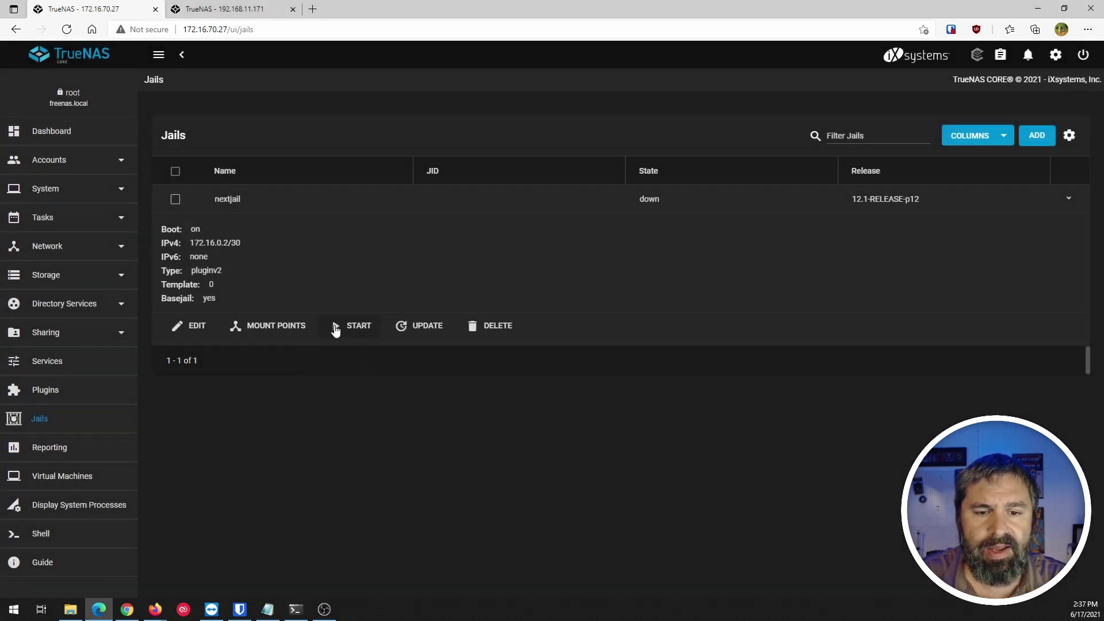
Start nextjail from the Plugins page and open its Nextcloud portal at 172.16.70.27:8282 via MANAGE.
{"action": "left_click", "coordinate": [47, 396]}
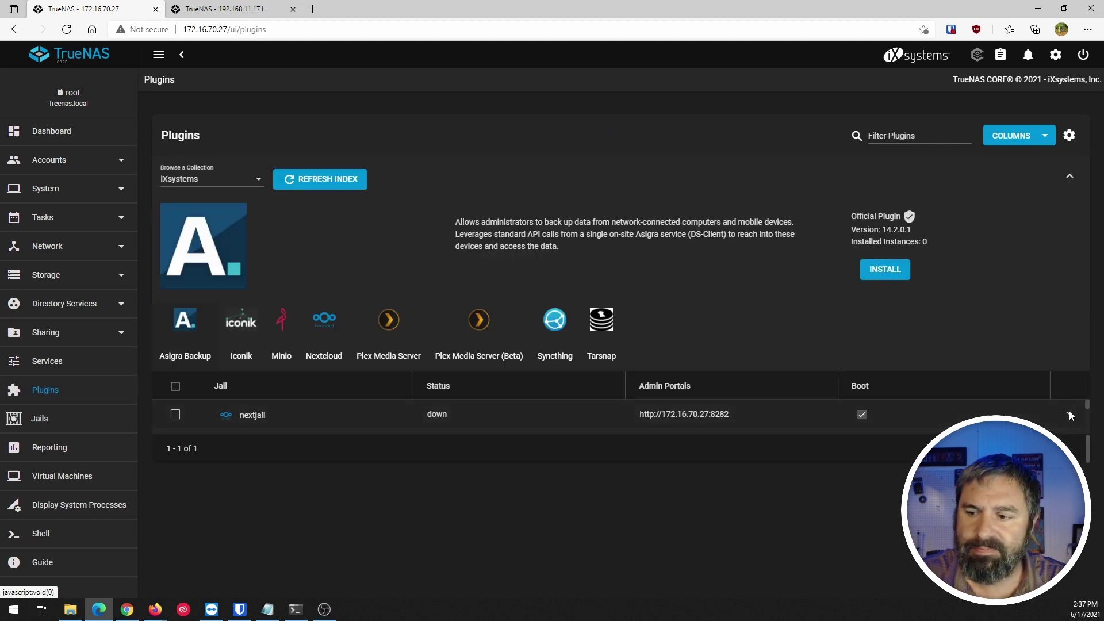
{"action": "left_click", "coordinate": [1070, 415]}
{"action": "left_click", "coordinate": [197, 541]}
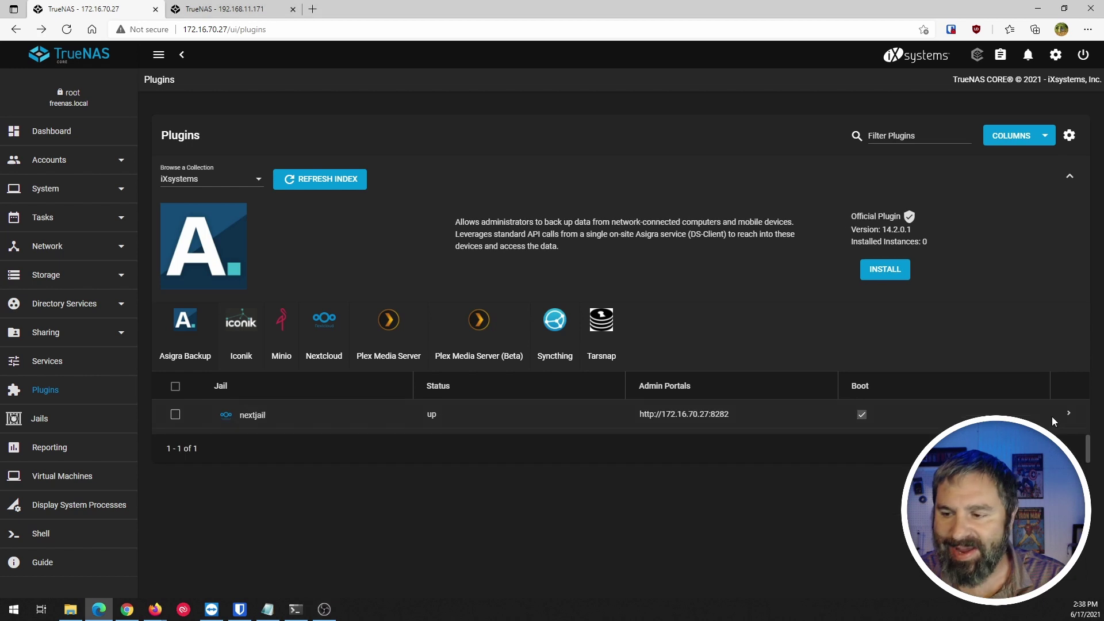
{"action": "left_click", "coordinate": [1063, 413]}
{"action": "left_click", "coordinate": [511, 541]}
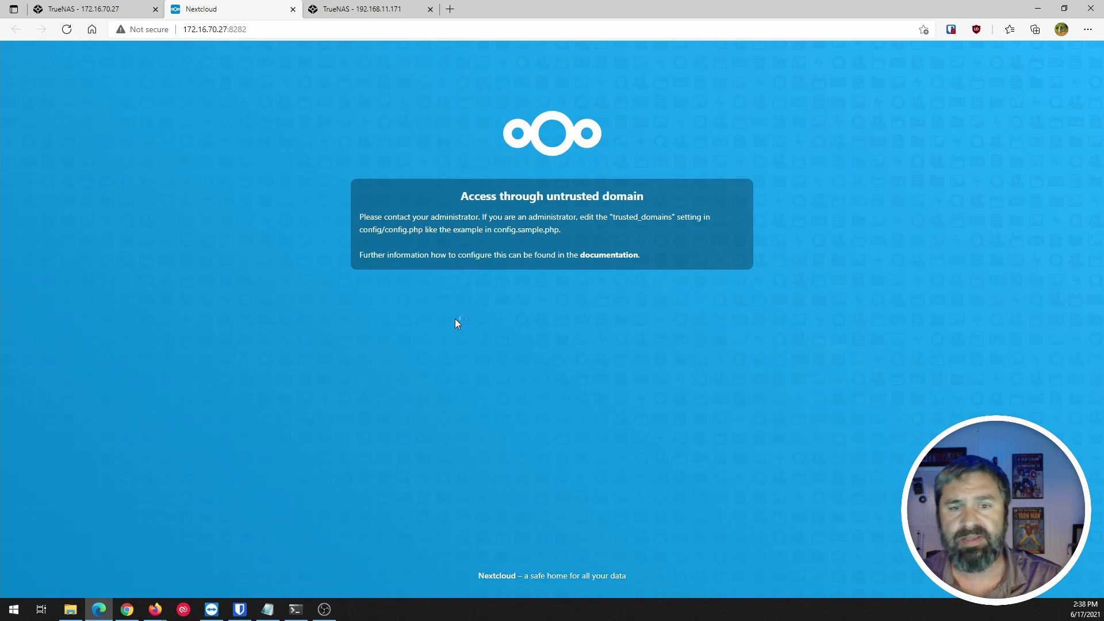
Return to the TrueNAS Plugins tab after seeing Nextcloud's untrusted domain warning.
{"action": "left_click", "coordinate": [86, 9]}
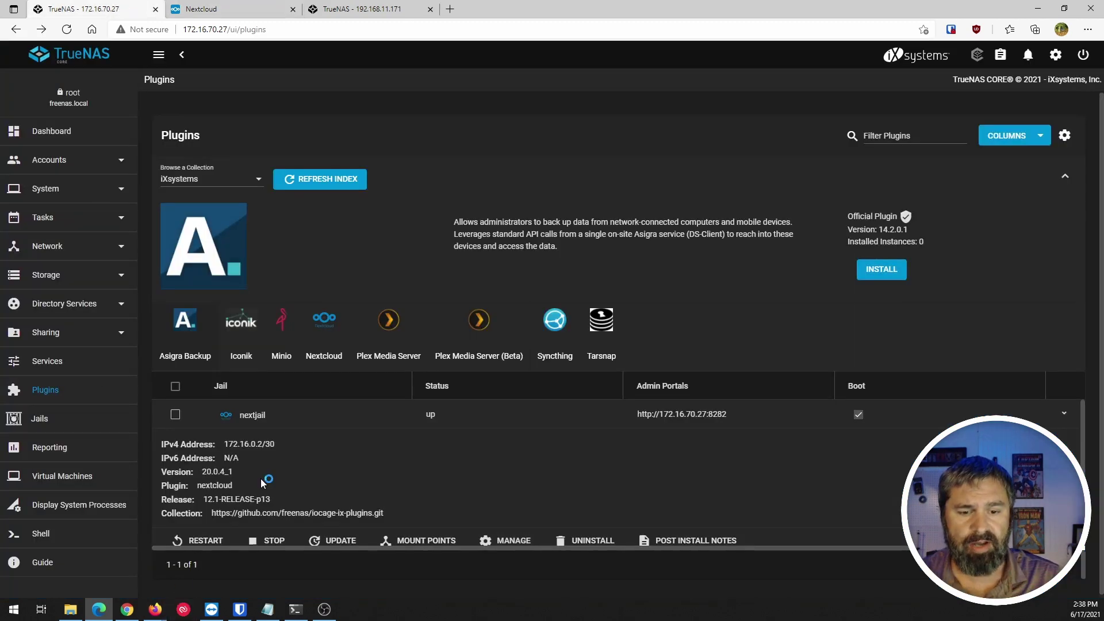
Open a command shell inside the nextjail jail from the Jails list.
{"action": "left_click", "coordinate": [47, 424]}
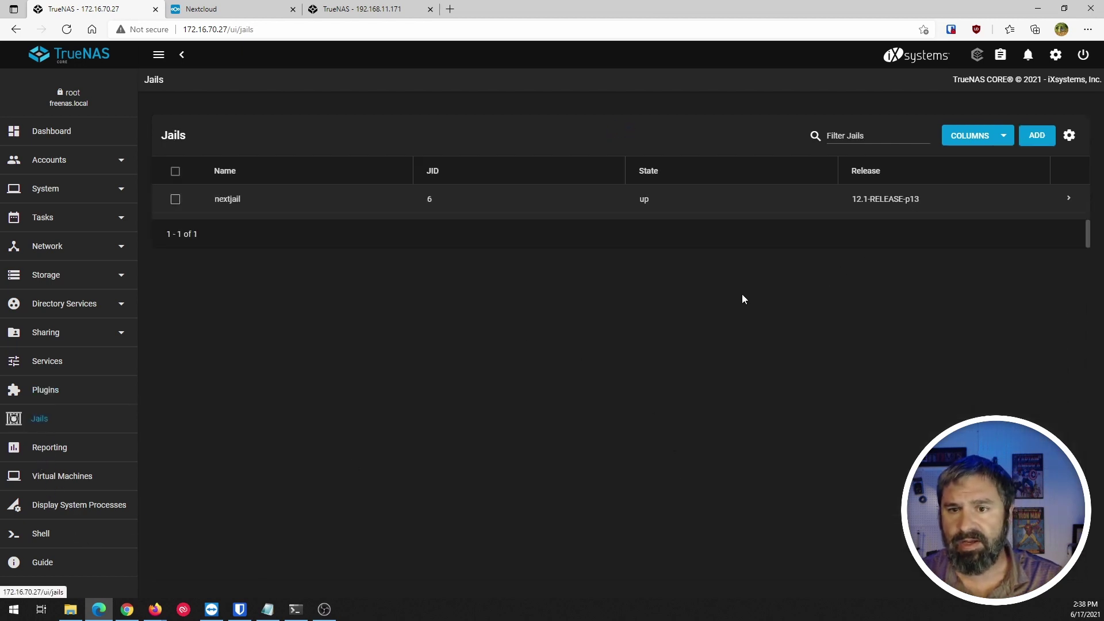
{"action": "left_click", "coordinate": [1068, 198]}
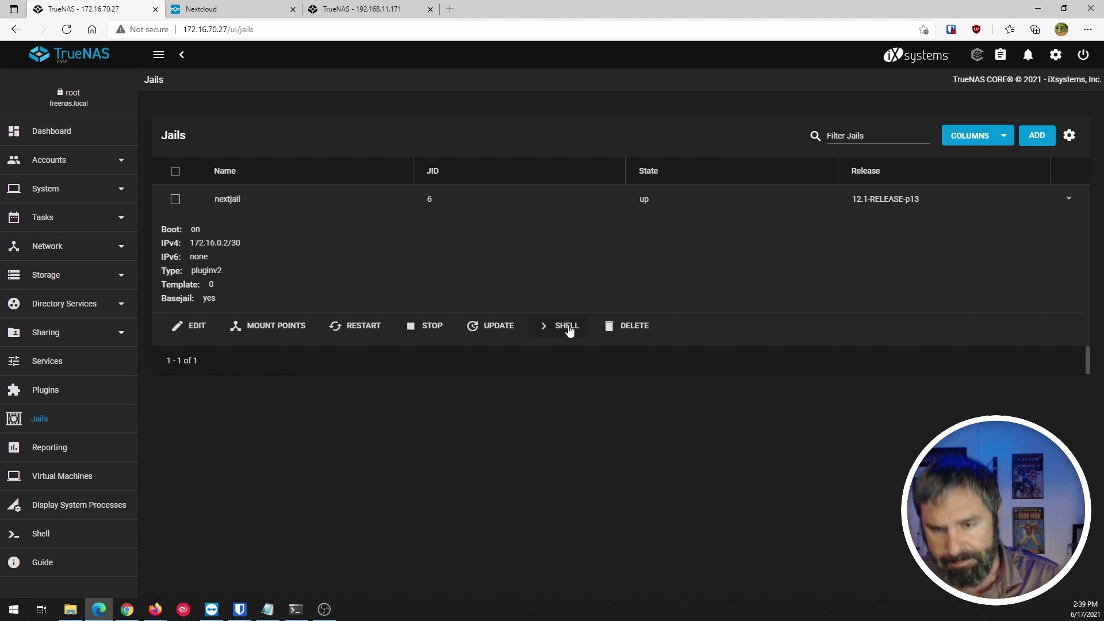
{"action": "left_click", "coordinate": [566, 326]}
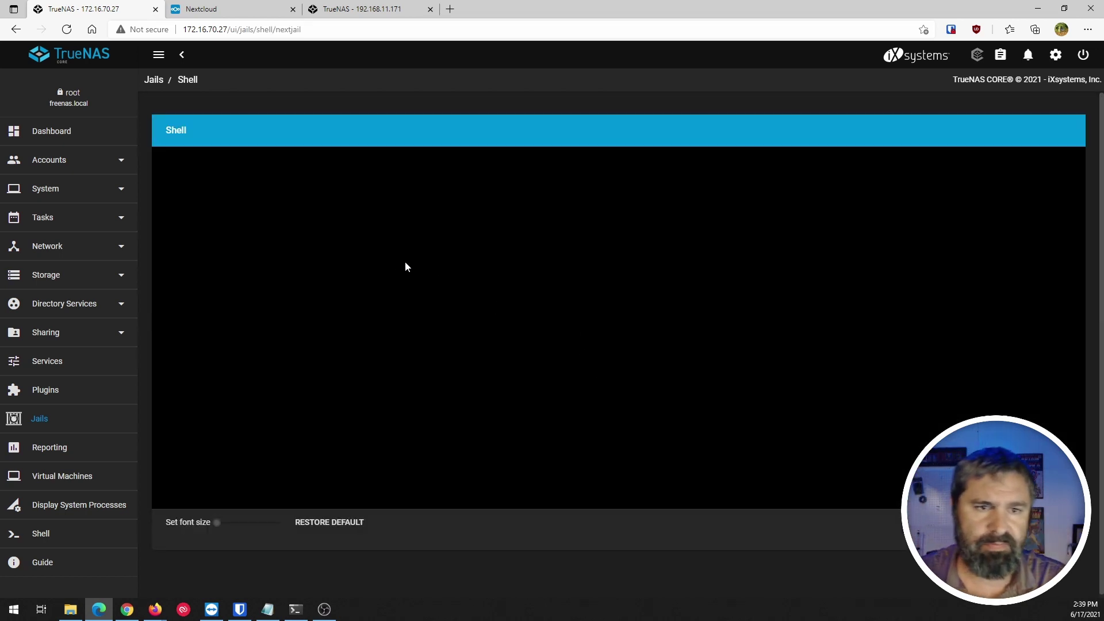
Change directory from / down to /usr/local, listing each folder's contents.
{"action": "type", "text": "cd /"}
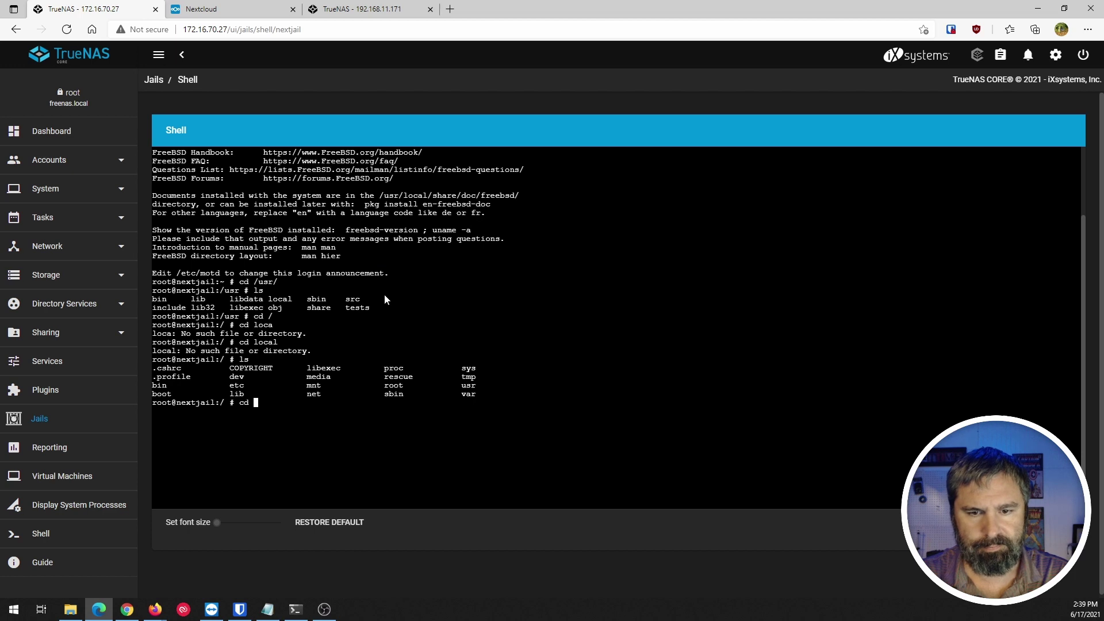
{"action": "key", "text": "Return"}
{"action": "type", "text": "ls"}
{"action": "key", "text": "Return"}
{"action": "type", "text": "cd "}
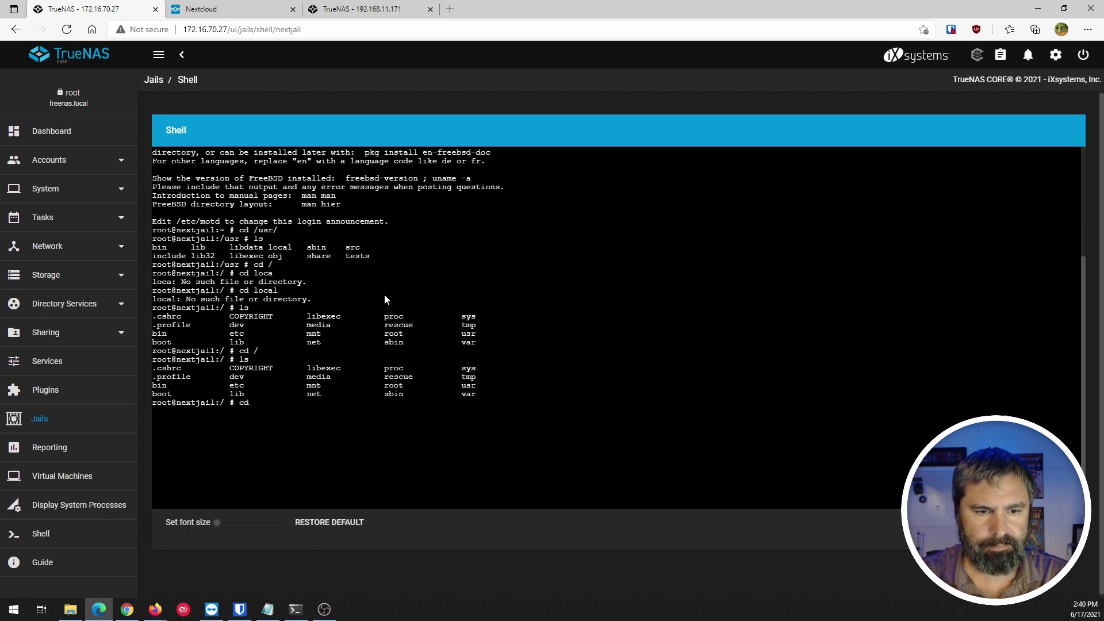
{"action": "type", "text": "usr/"}
{"action": "key", "text": "Return"}
{"action": "type", "text": "ls"}
{"action": "key", "text": "Return"}
{"action": "type", "text": "cd local/"}
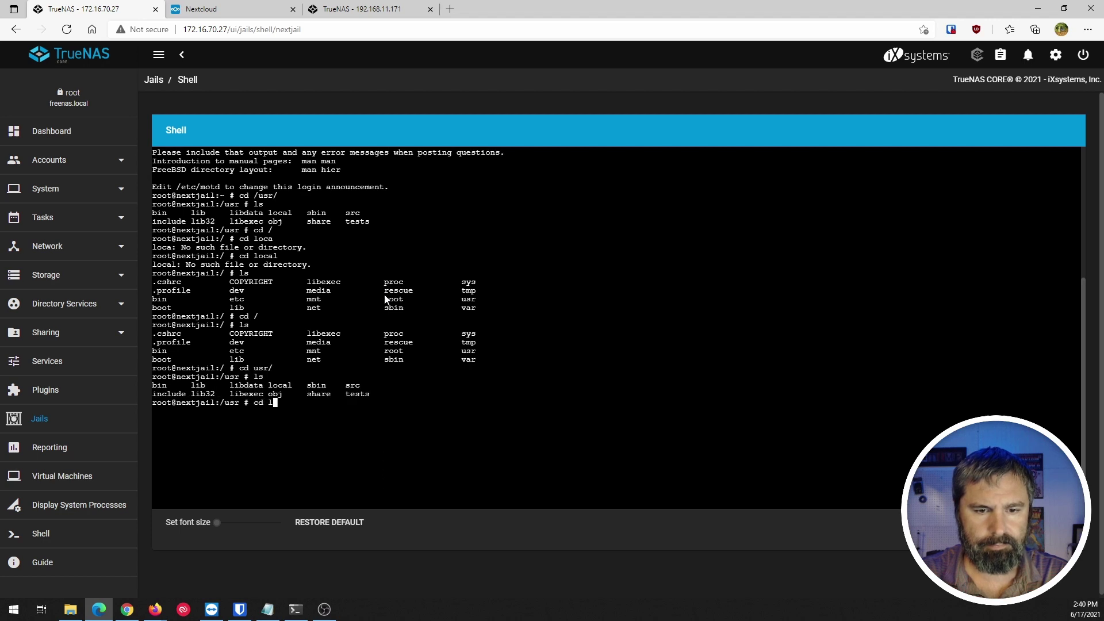
{"action": "key", "text": "Return"}
{"action": "type", "text": "ls"}
{"action": "key", "text": "Return"}
Continue into www/nextcloud/config, list its files, and begin the nano command for config.php.
{"action": "type", "text": "cd www"}
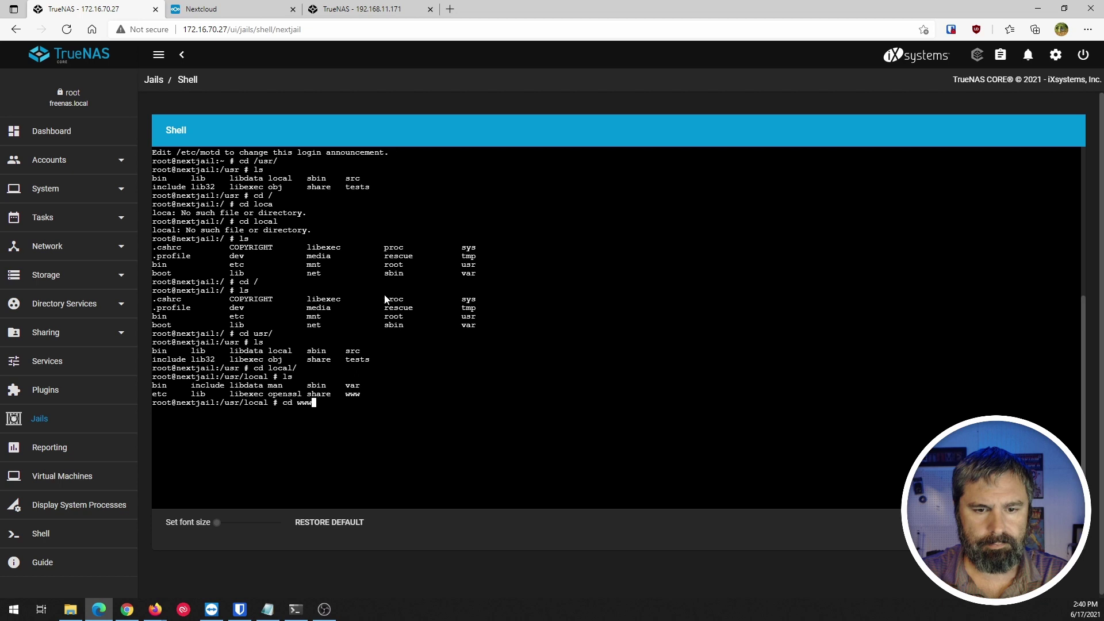
{"action": "key", "text": "Return"}
{"action": "type", "text": "ls"}
{"action": "key", "text": "Return"}
{"action": "type", "text": "cd"}
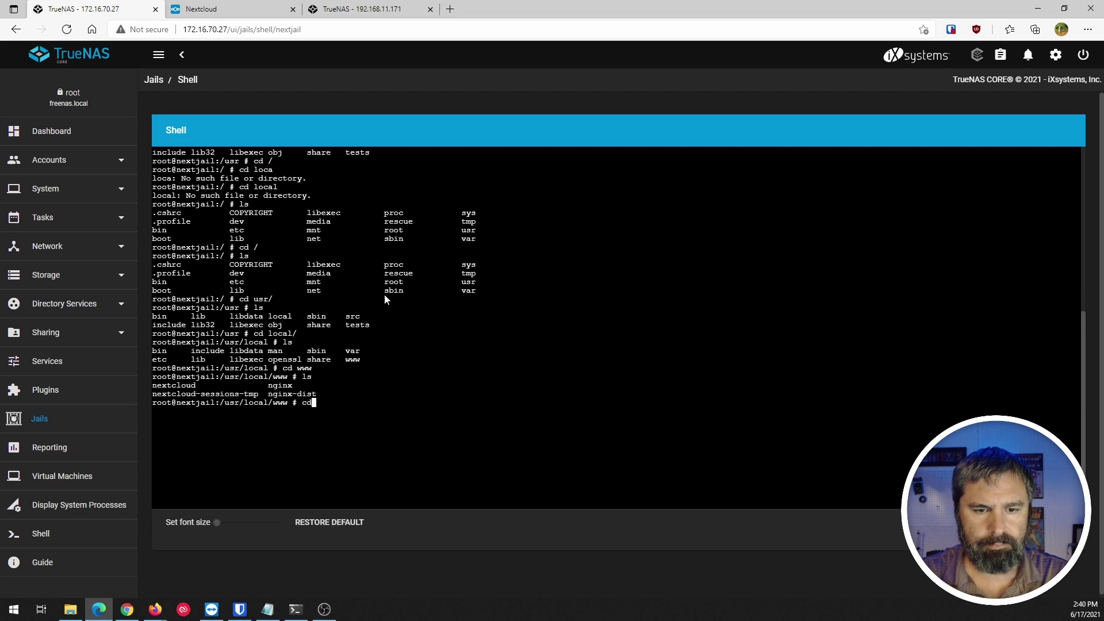
{"action": "type", "text": " nextcloud"}
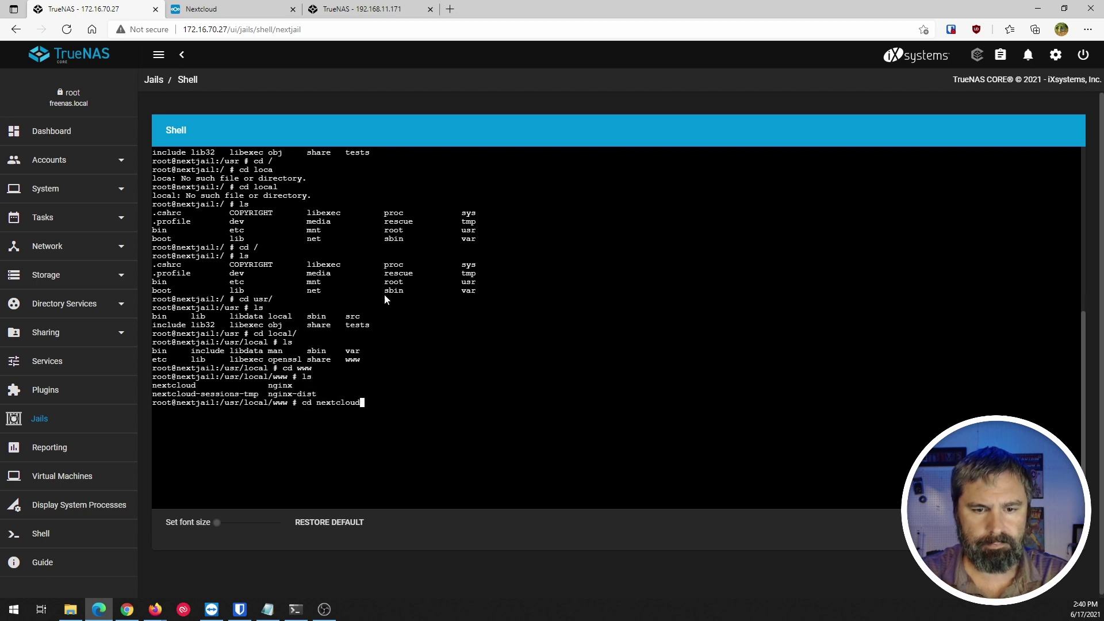
{"action": "key", "text": "Return"}
{"action": "type", "text": "ls"}
{"action": "key", "text": "Return"}
{"action": "type", "text": "cd config/"}
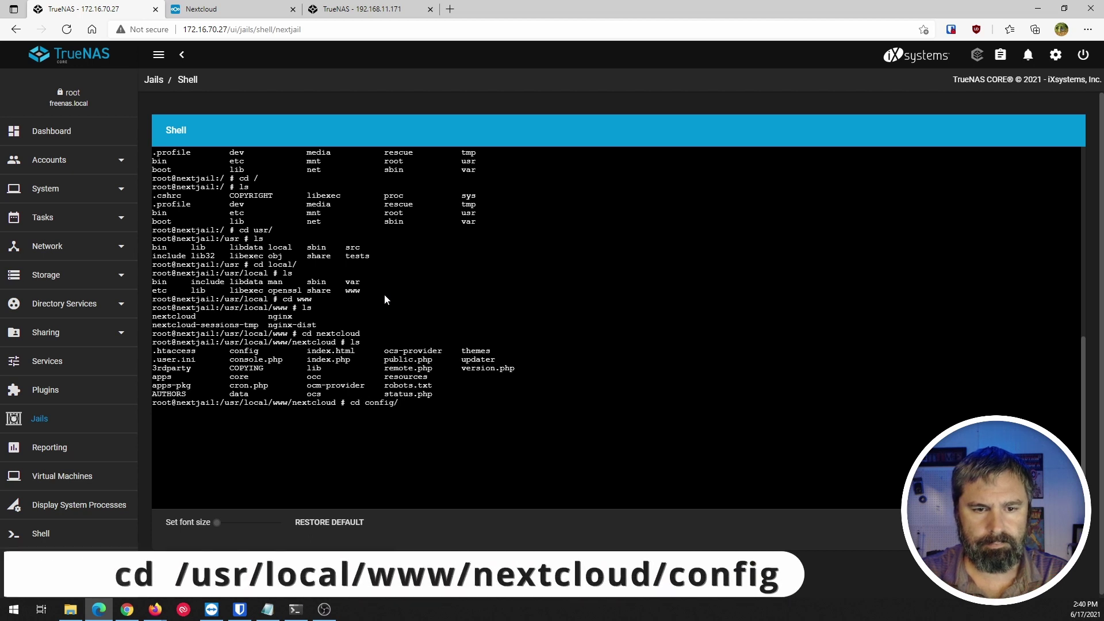
{"action": "key", "text": "Return"}
{"action": "type", "text": "ls"}
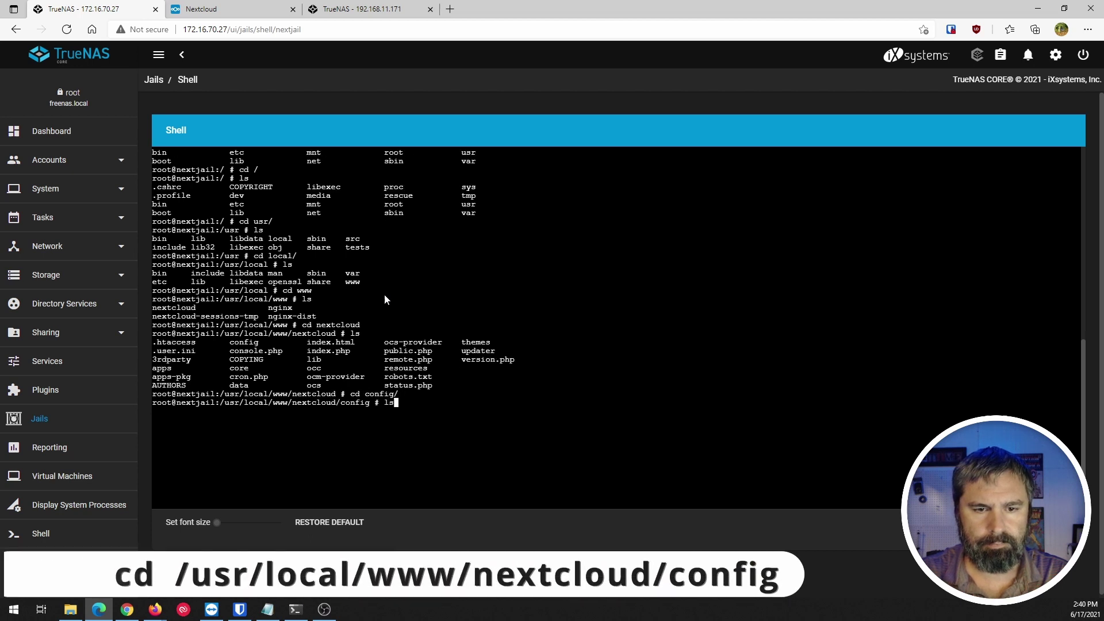
{"action": "key", "text": "Return"}
{"action": "type", "text": "nano c"}
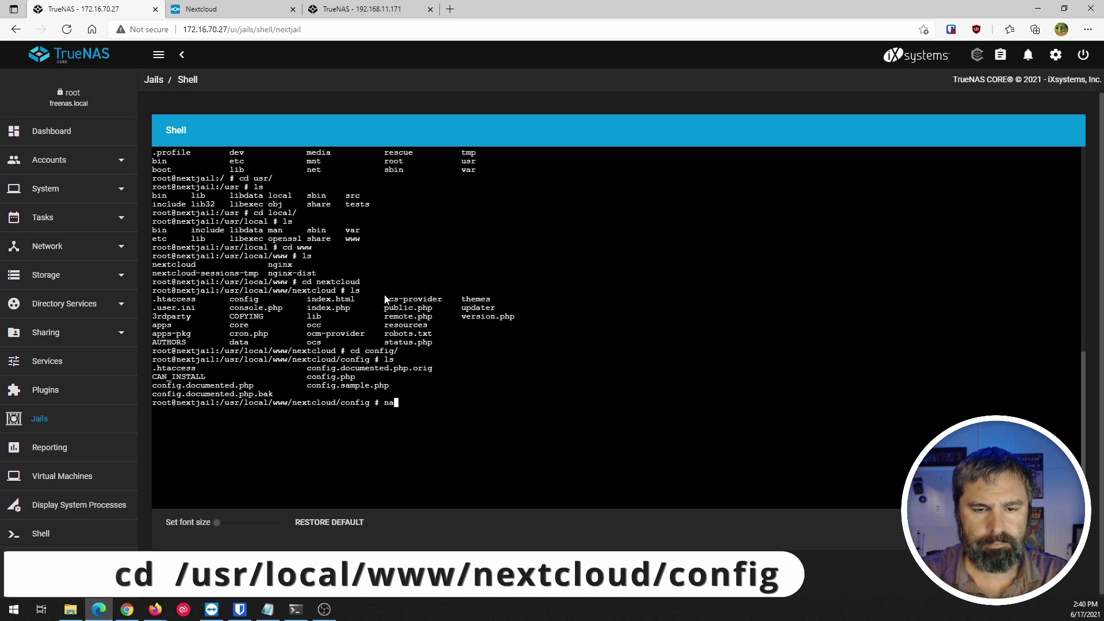
{"action": "type", "text": "onfi"}
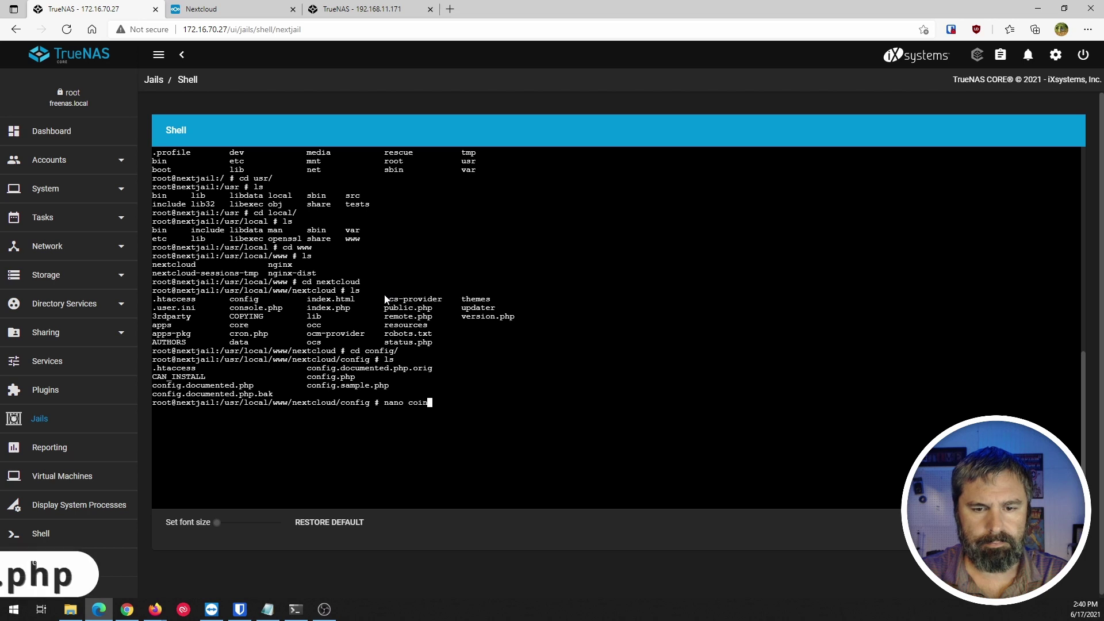
Open config.php in nano and move to the second trusted_domains IP line.
{"action": "key", "text": "Tab"}
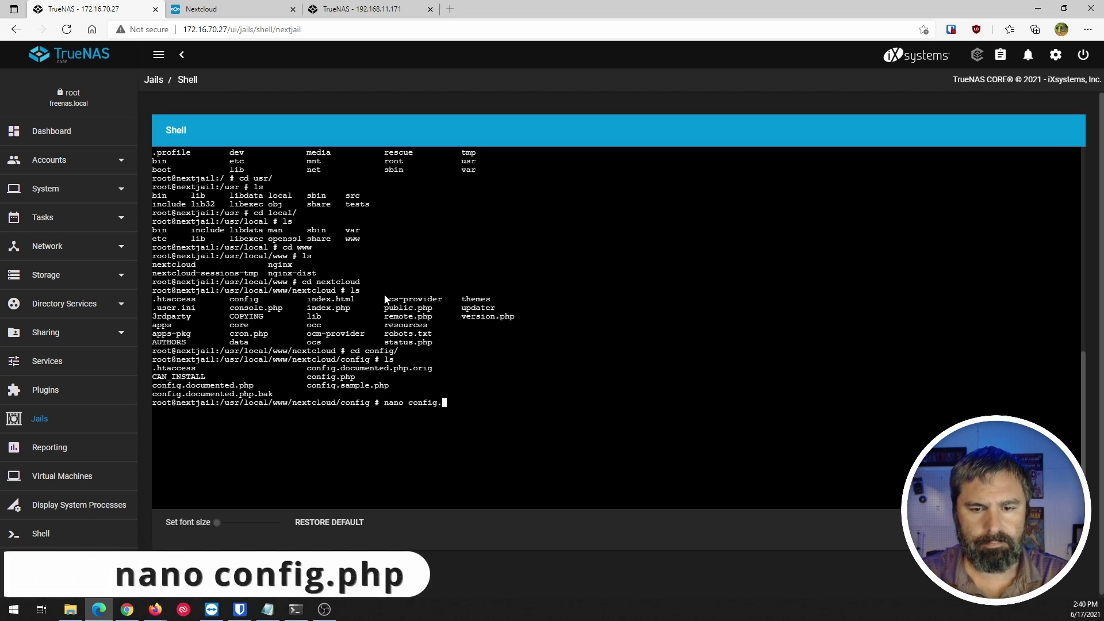
{"action": "type", "text": "php"}
{"action": "key", "text": "Return"}
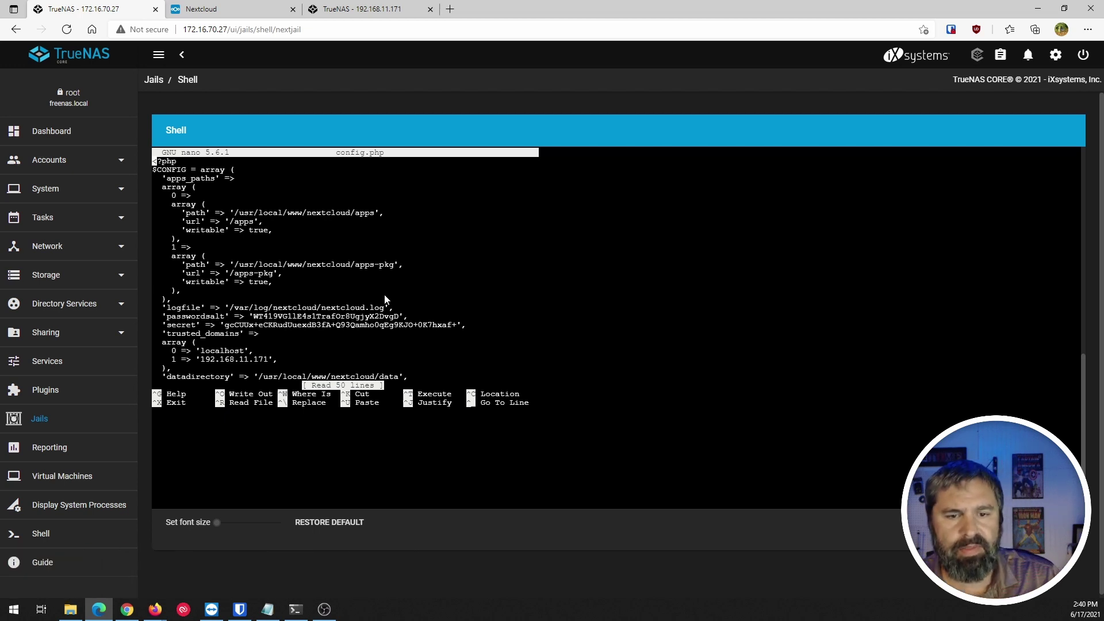
{"action": "key", "text": "Down"}
{"action": "key", "text": "Down"}
{"action": "key", "text": "Down"}
{"action": "key", "text": "Down"}
{"action": "key", "text": "Down"}
{"action": "key", "text": "Down"}
{"action": "key", "text": "Down"}
{"action": "key", "text": "Down"}
{"action": "key", "text": "Down"}
{"action": "key", "text": "Down"}
{"action": "key", "text": "Down"}
{"action": "key", "text": "Down"}
{"action": "key", "text": "Down"}
{"action": "key", "text": "Down"}
{"action": "key", "text": "Down"}
{"action": "key", "text": "Down"}
{"action": "key", "text": "Down"}
{"action": "key", "text": "Down"}
{"action": "key", "text": "Down"}
{"action": "key", "text": "Down"}
{"action": "key", "text": "Down"}
{"action": "key", "text": "Down"}
{"action": "key", "text": "Down"}
{"action": "key", "text": "Down"}
{"action": "key", "text": "Down"}
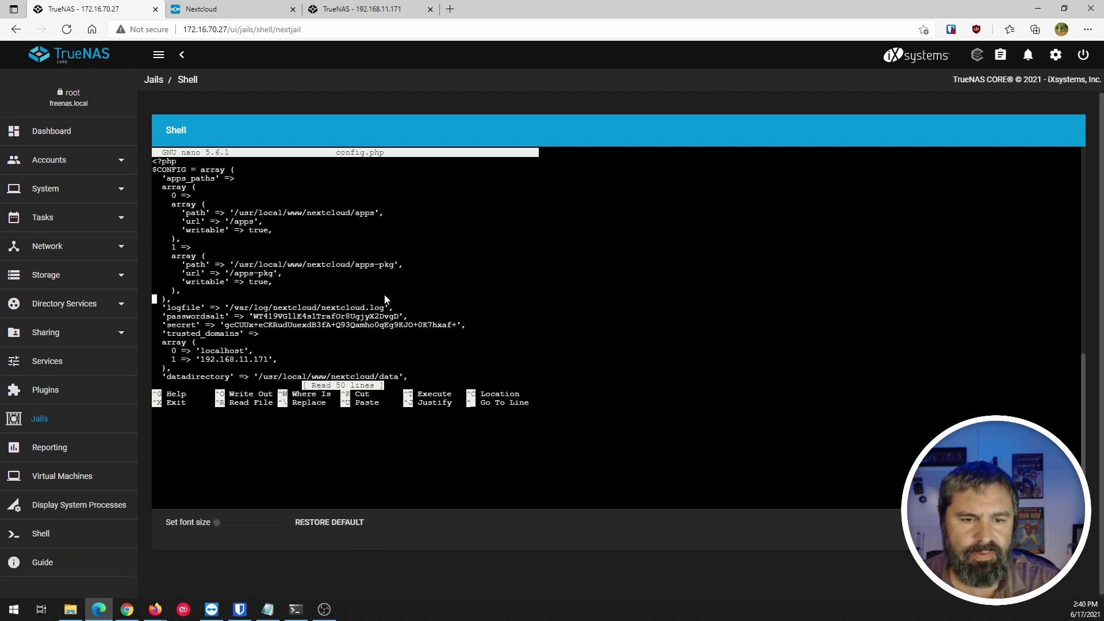
{"action": "key", "text": "Down"}
{"action": "key", "text": "Down"}
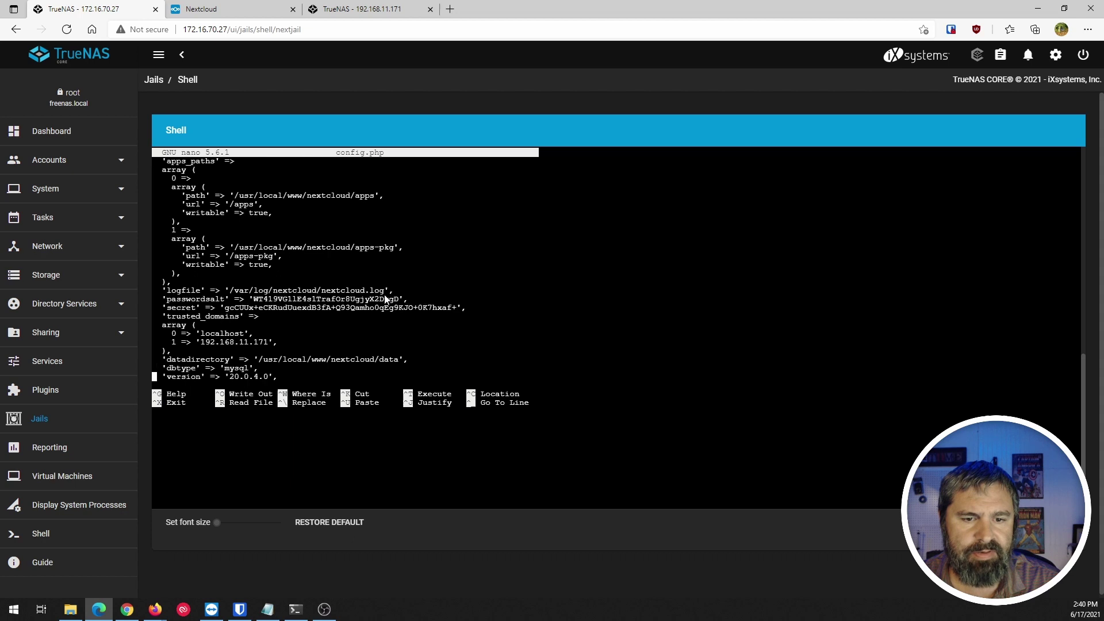
{"action": "key", "text": "Up"}
{"action": "key", "text": "Up"}
{"action": "key", "text": "Up"}
{"action": "key", "text": "Up"}
{"action": "key", "text": "Up"}
{"action": "key", "text": "Down"}
{"action": "key", "text": "Right"}
{"action": "key", "text": "Right"}
{"action": "key", "text": "Right"}
{"action": "key", "text": "Right"}
{"action": "key", "text": "Right"}
{"action": "key", "text": "Right"}
{"action": "key", "text": "Right"}
{"action": "key", "text": "Right"}
{"action": "key", "text": "Right"}
{"action": "key", "text": "Right"}
{"action": "key", "text": "Right"}
{"action": "key", "text": "Right"}
{"action": "key", "text": "Right"}
{"action": "key", "text": "Right"}
{"action": "key", "text": "Right"}
{"action": "key", "text": "Right"}
{"action": "key", "text": "Right"}
{"action": "key", "text": "Right"}
{"action": "key", "text": "Right"}
{"action": "key", "text": "Right"}
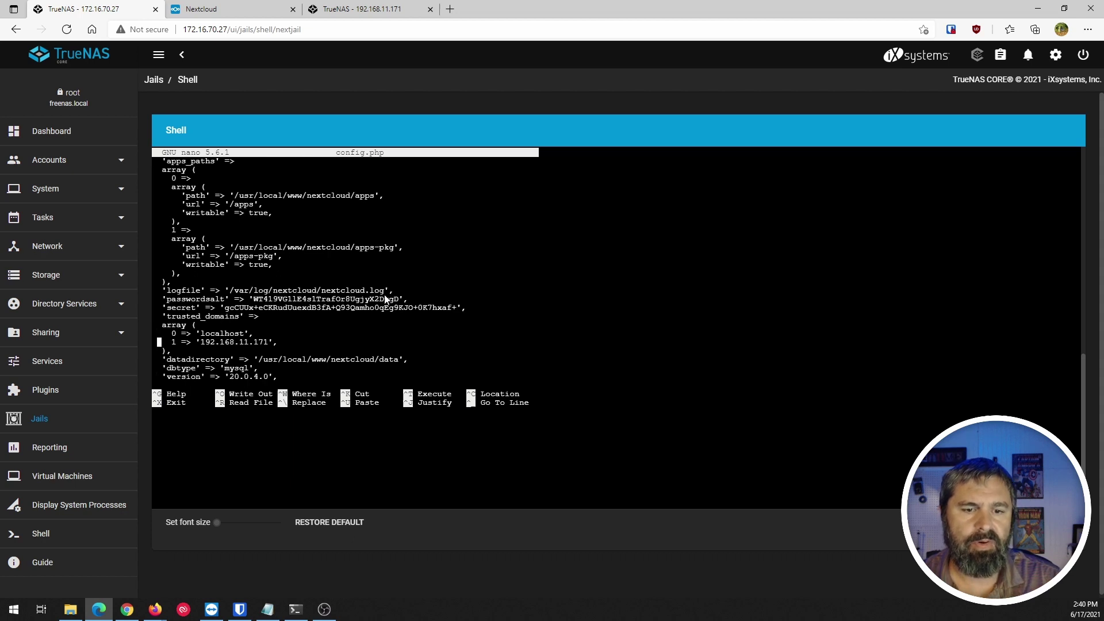
{"action": "key", "text": "Left"}
{"action": "key", "text": "Left"}
{"action": "key", "text": "Left"}
{"action": "key", "text": "Left"}
{"action": "key", "text": "Left"}
{"action": "key", "text": "Left"}
{"action": "key", "text": "Left"}
{"action": "key", "text": "Left"}
{"action": "key", "text": "Left"}
{"action": "key", "text": "Left"}
{"action": "key", "text": "Left"}
{"action": "key", "text": "Left"}
{"action": "key", "text": "Left"}
{"action": "key", "text": "Left"}
{"action": "key", "text": "Left"}
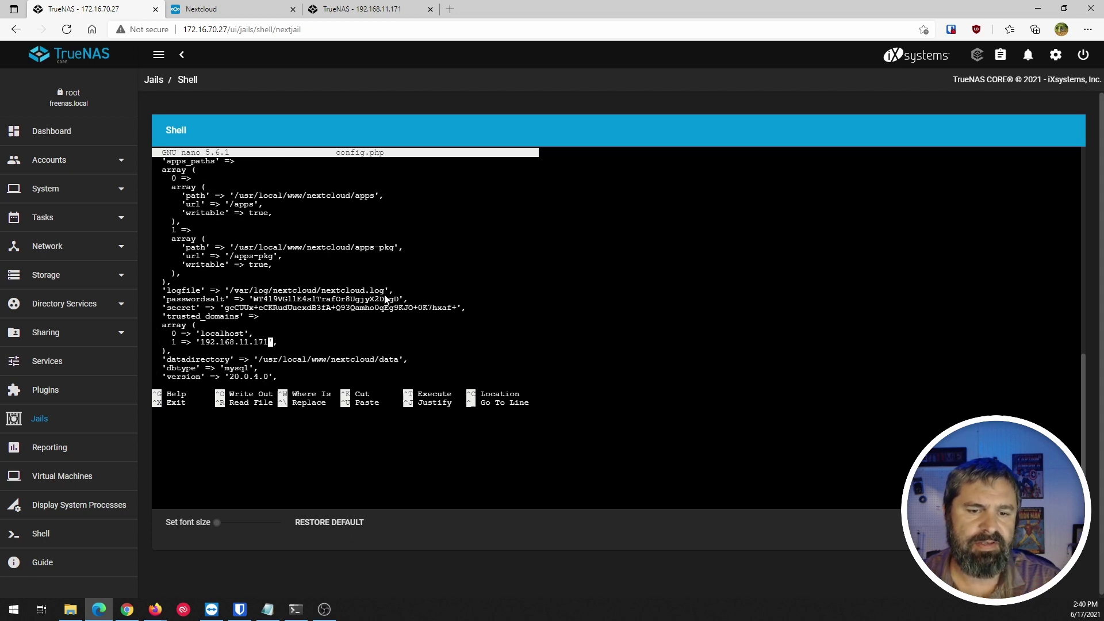
{"action": "key", "text": "Right"}
{"action": "key", "text": "Right"}
{"action": "key", "text": "Right"}
{"action": "key", "text": "Right"}
{"action": "key", "text": "Right"}
{"action": "key", "text": "Right"}
{"action": "key", "text": "Right"}
{"action": "key", "text": "Right"}
{"action": "key", "text": "Right"}
{"action": "key", "text": "Right"}
{"action": "key", "text": "Right"}
{"action": "key", "text": "Right"}
{"action": "key", "text": "Right"}
{"action": "key", "text": "Right"}
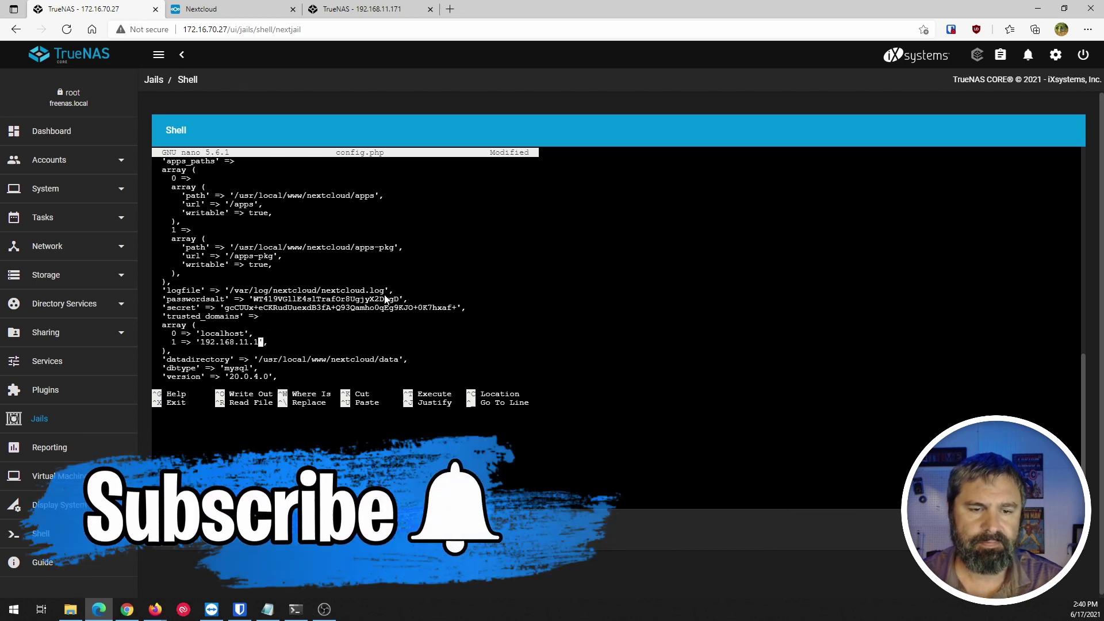
Replace 192.168.11.171 with 172.16.70.27, then save config.php and exit nano.
{"action": "key", "text": "BackSpace"}
{"action": "key", "text": "BackSpace"}
{"action": "key", "text": "BackSpace"}
{"action": "key", "text": "BackSpace"}
{"action": "key", "text": "BackSpace"}
{"action": "key", "text": "BackSpace"}
{"action": "key", "text": "BackSpace"}
{"action": "key", "text": "BackSpace"}
{"action": "key", "text": "BackSpace"}
{"action": "key", "text": "BackSpace"}
{"action": "key", "text": "BackSpace"}
{"action": "key", "text": "BackSpace"}
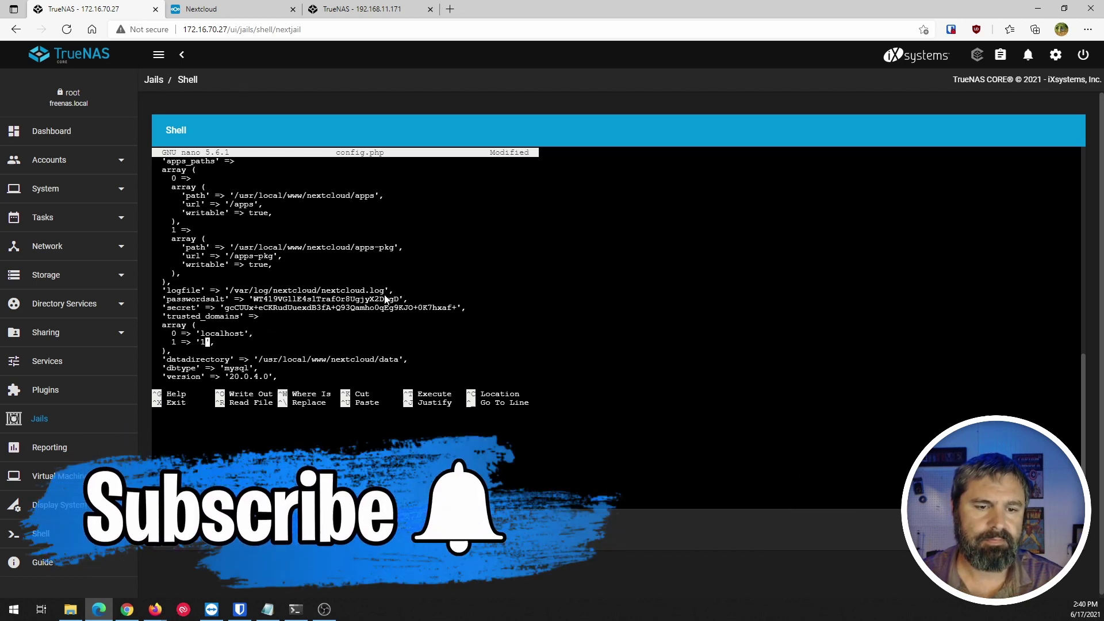
{"action": "key", "text": "BackSpace"}
{"action": "type", "text": "72.16.70.27"}
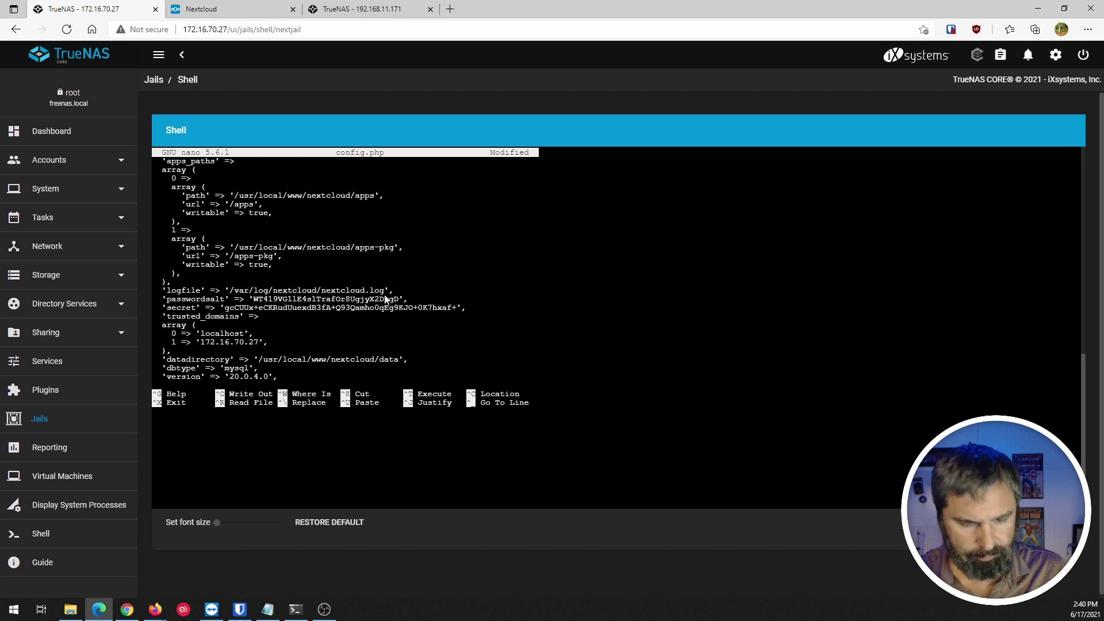
{"action": "key", "text": "ctrl+x"}
{"action": "key", "text": "y"}
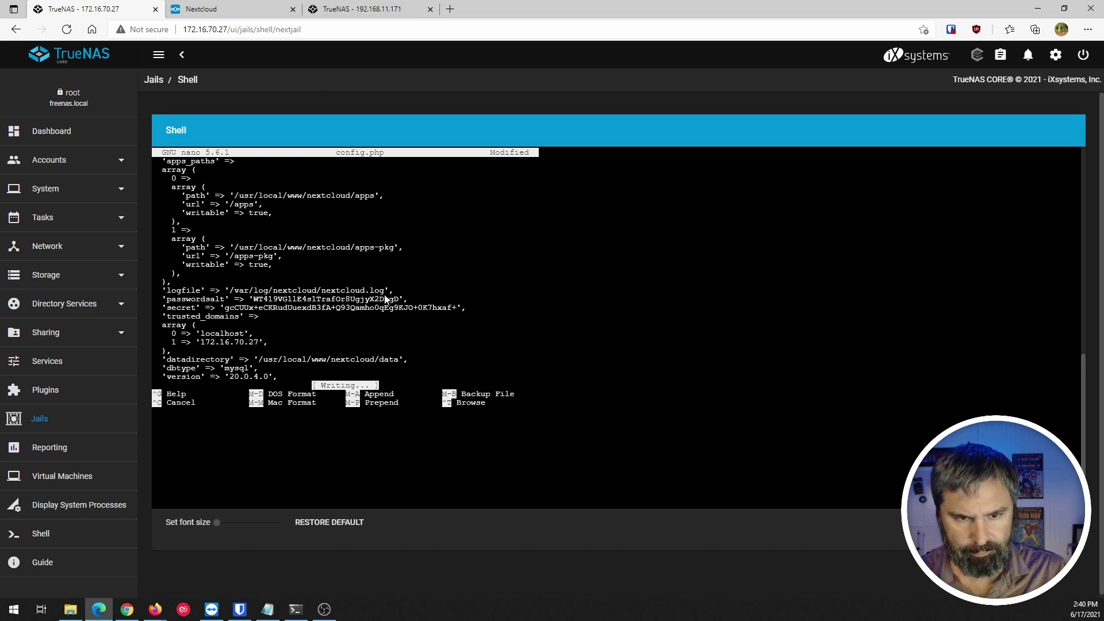
{"action": "key", "text": "Return"}
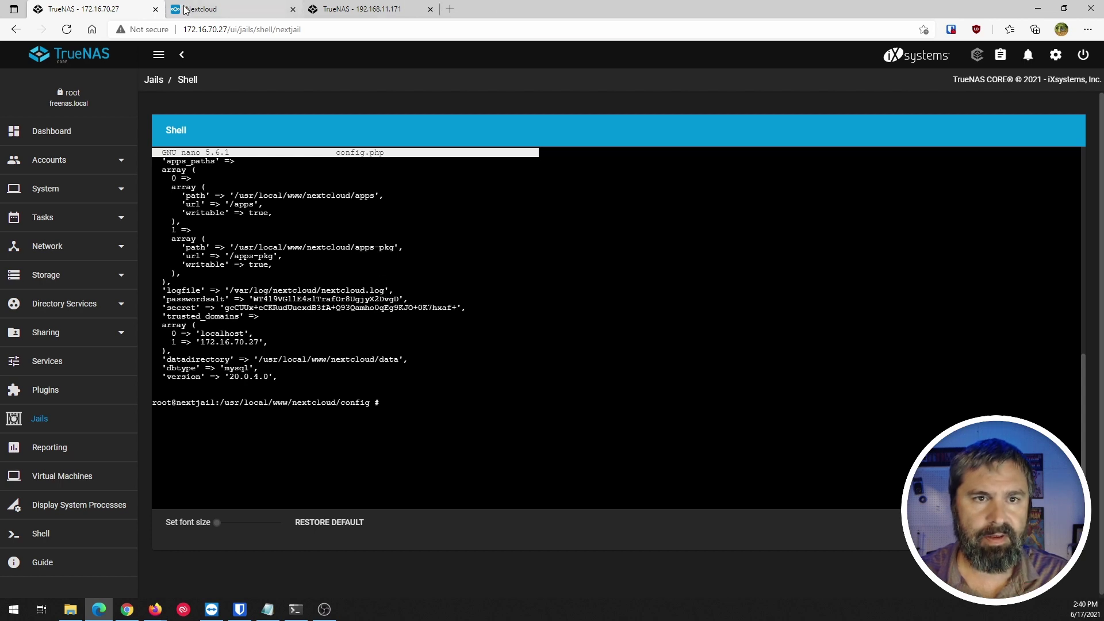
Reload the Nextcloud page at 172.16.70.27:8282 in its browser tab.
{"action": "left_click", "coordinate": [257, 8]}
{"action": "left_click", "coordinate": [66, 30]}
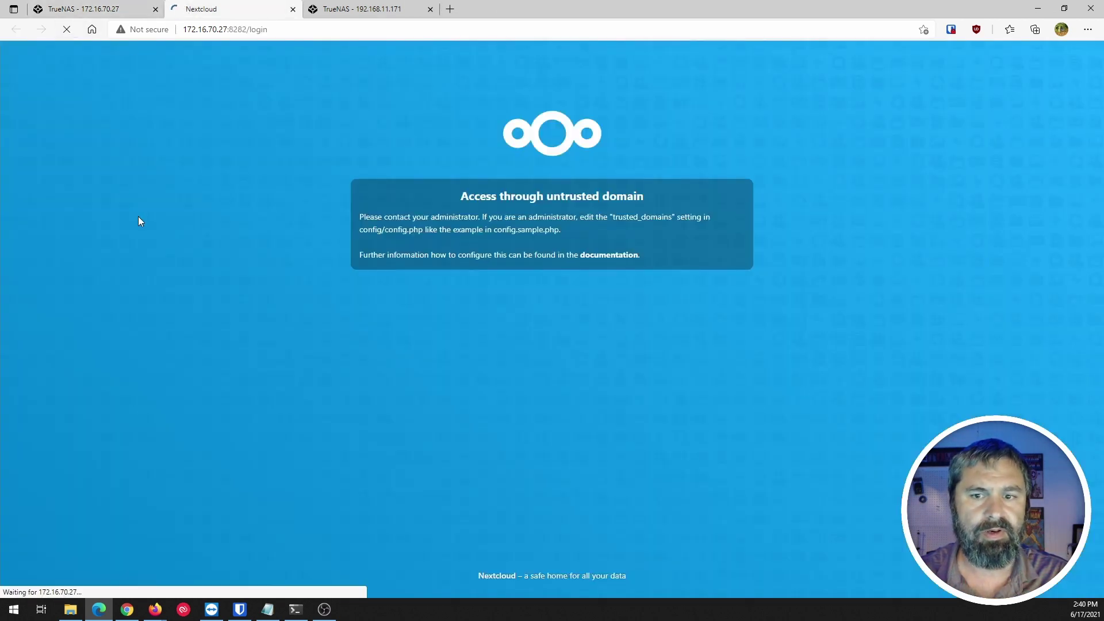